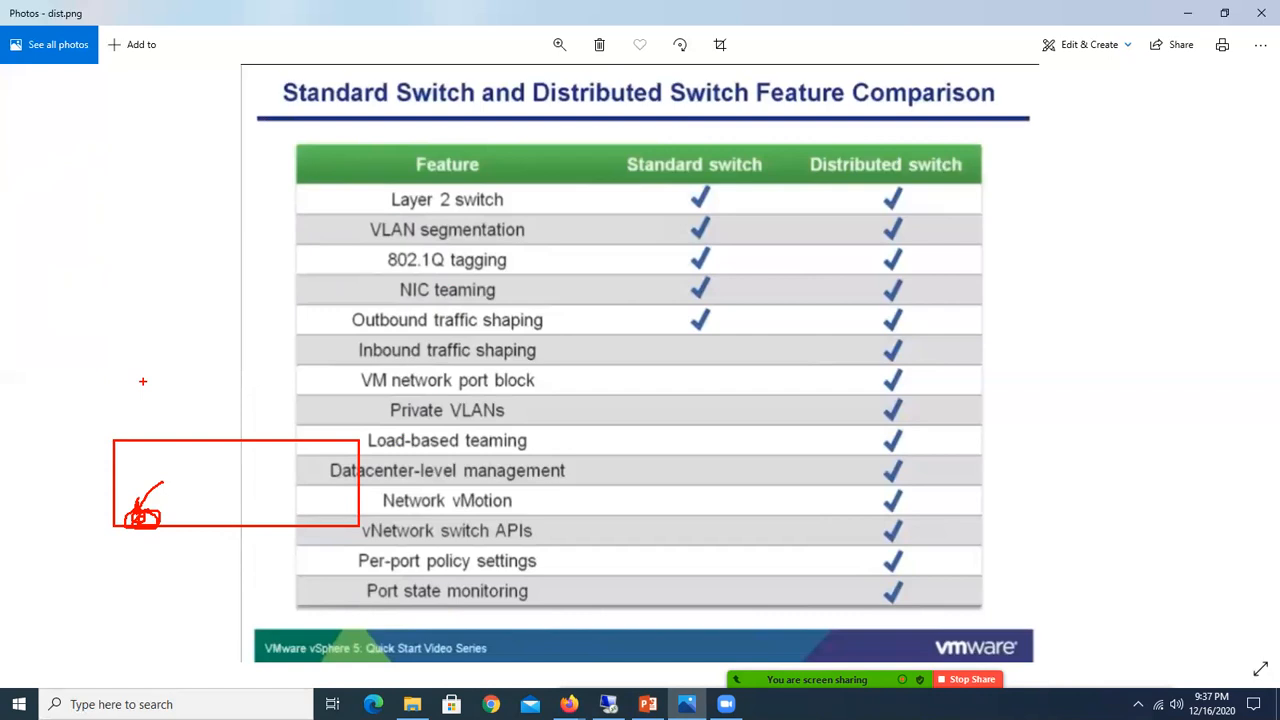
Step: Sketch red freehand marks over the standard and distributed switch feature comparison slide
{"action": "left_click_drag", "start_coordinate": [141, 522], "coordinate": [140, 561]}
{"action": "left_click_drag", "start_coordinate": [336, 553], "coordinate": [361, 542]}
{"action": "left_click_drag", "start_coordinate": [390, 608], "coordinate": [407, 608]}
{"action": "mouse_move", "coordinate": [537, 371]}
{"action": "left_mouse_down"}
{"action": "mouse_move", "coordinate": [556, 512]}
{"action": "mouse_move", "coordinate": [522, 580]}
{"action": "mouse_move", "coordinate": [360, 503]}
{"action": "mouse_move", "coordinate": [444, 364]}
{"action": "left_mouse_up"}
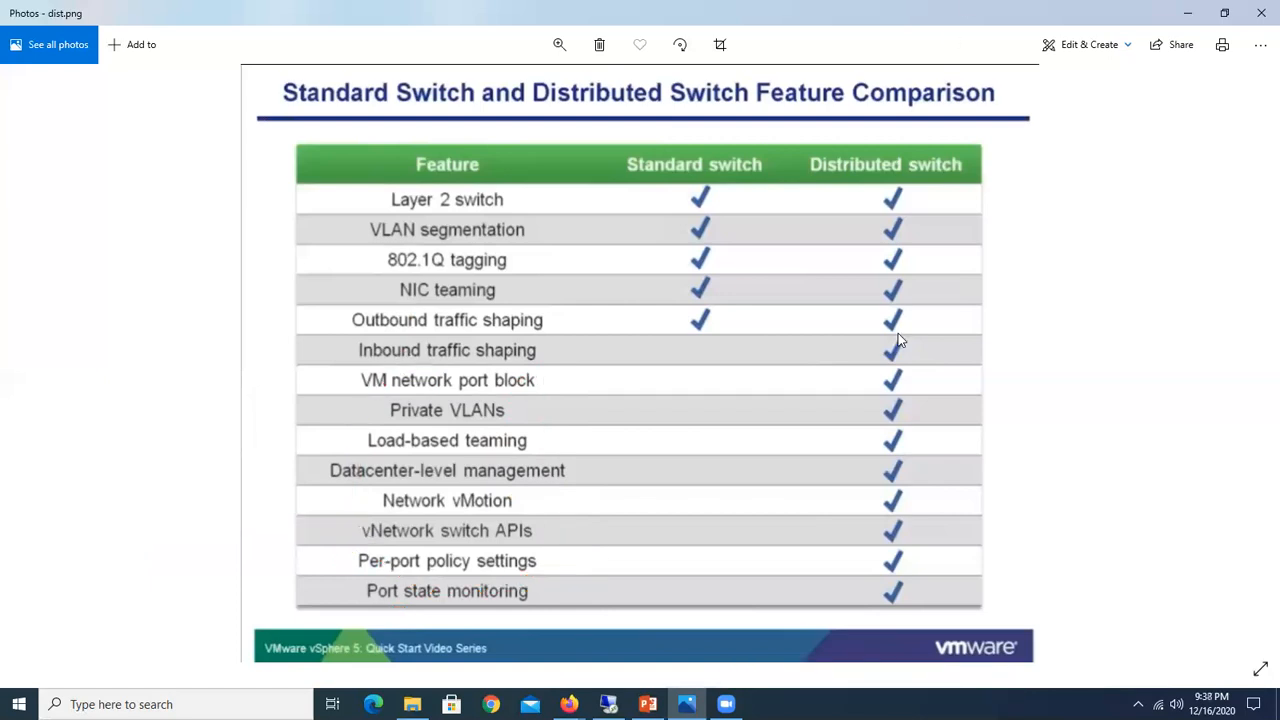
Step: Show the vNetwork Standard Switches slide, then switch to the remote desktop session running vSphere Client
{"action": "left_click", "coordinate": [1245, 364]}
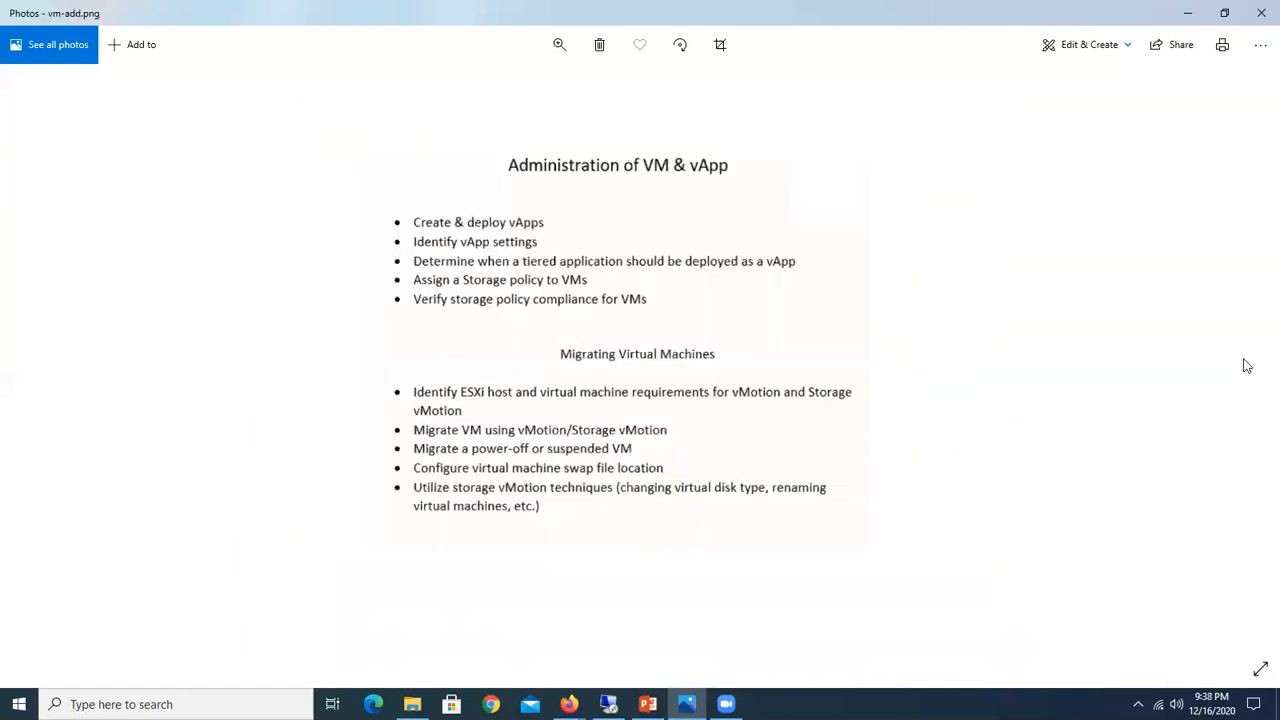
{"action": "left_click", "coordinate": [37, 363]}
{"action": "left_click", "coordinate": [36, 365]}
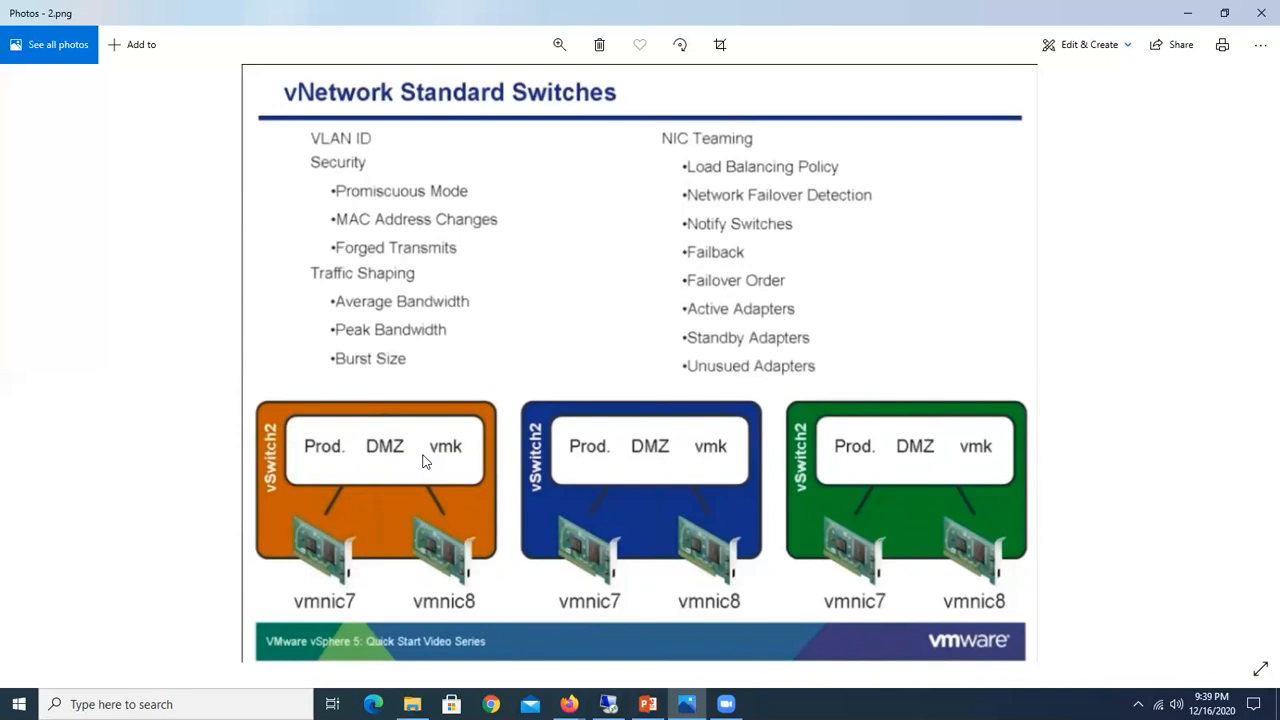
{"action": "left_click", "coordinate": [1187, 16]}
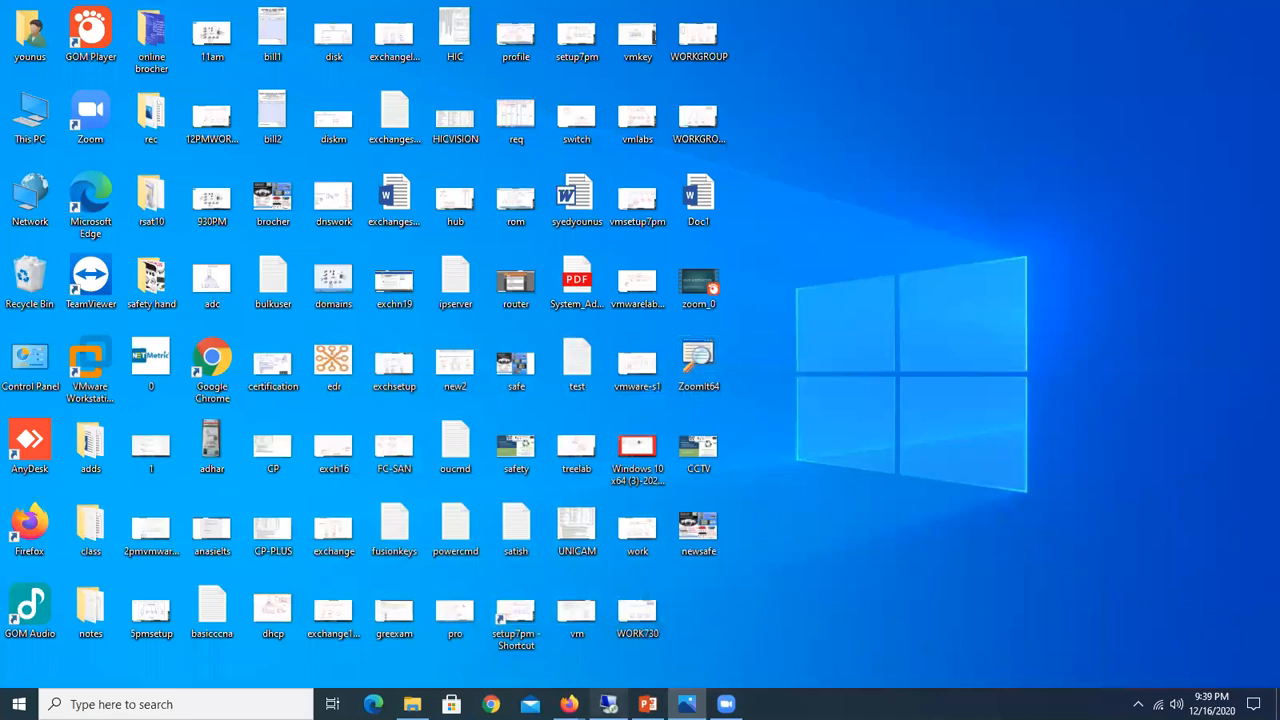
{"action": "left_click", "coordinate": [608, 704]}
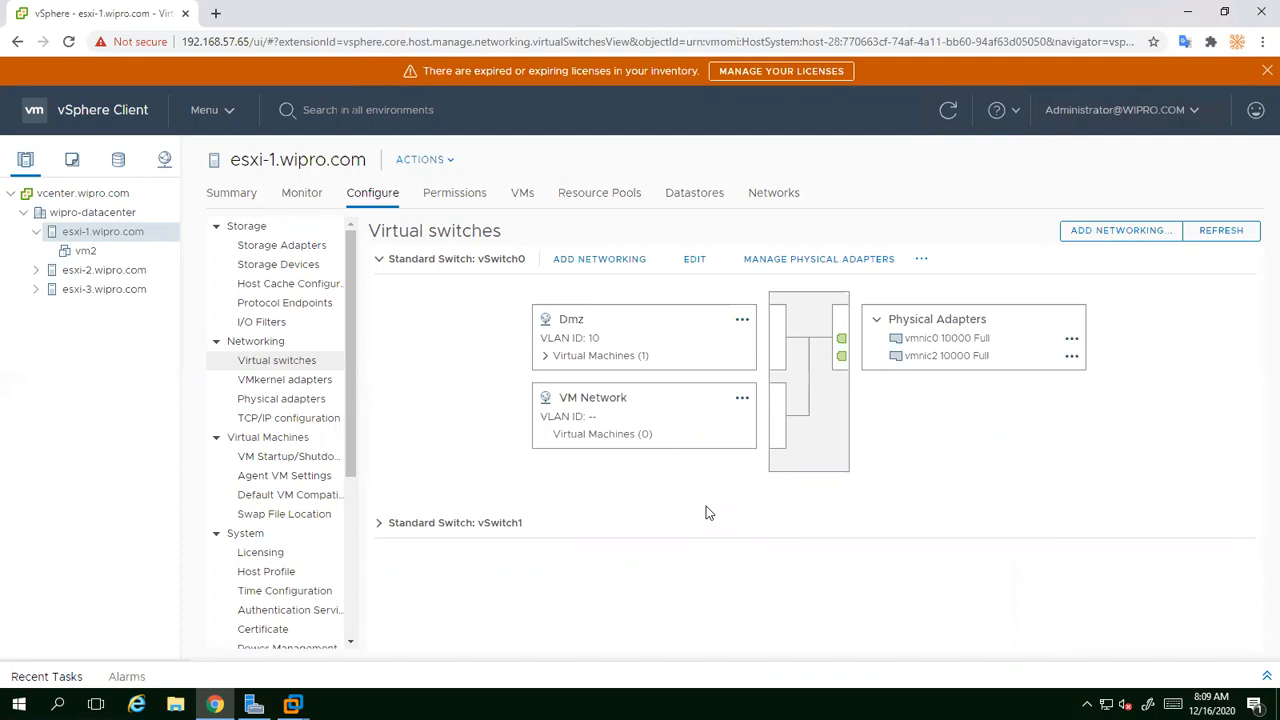
{"action": "right_click", "coordinate": [127, 232]}
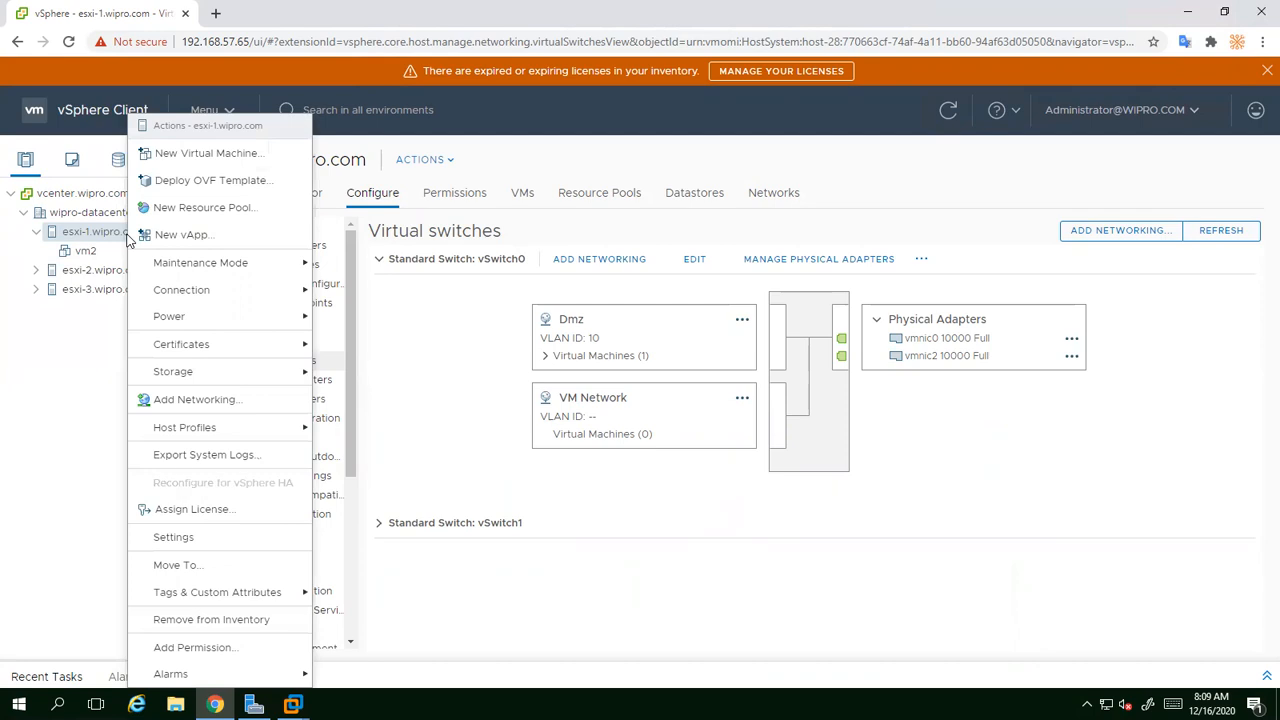
{"action": "left_click", "coordinate": [24, 498]}
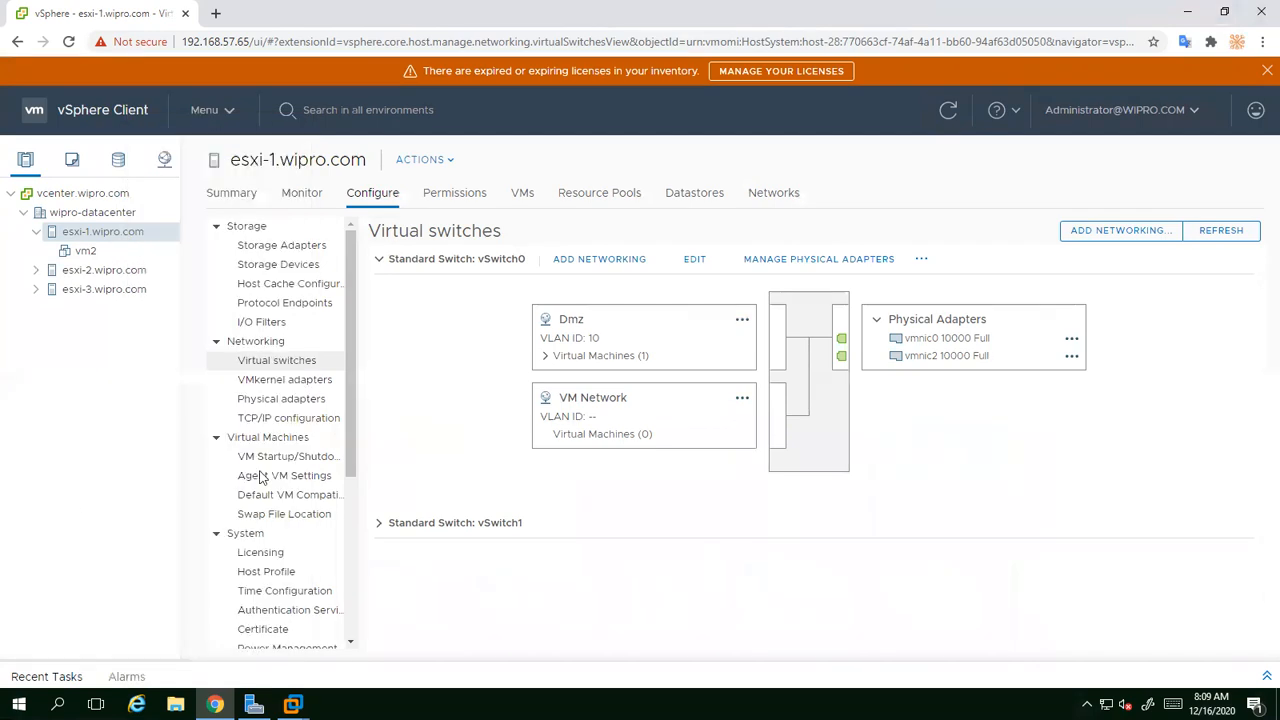
{"action": "left_click", "coordinate": [606, 262]}
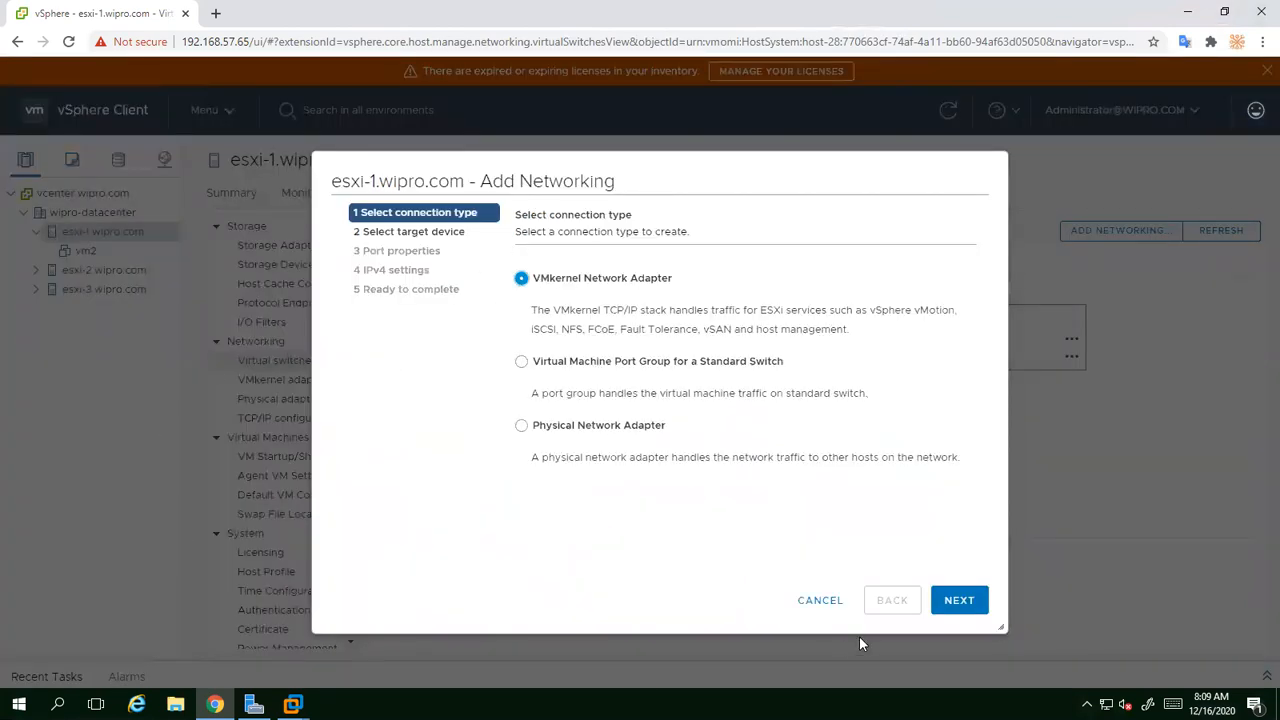
{"action": "left_click", "coordinate": [803, 604]}
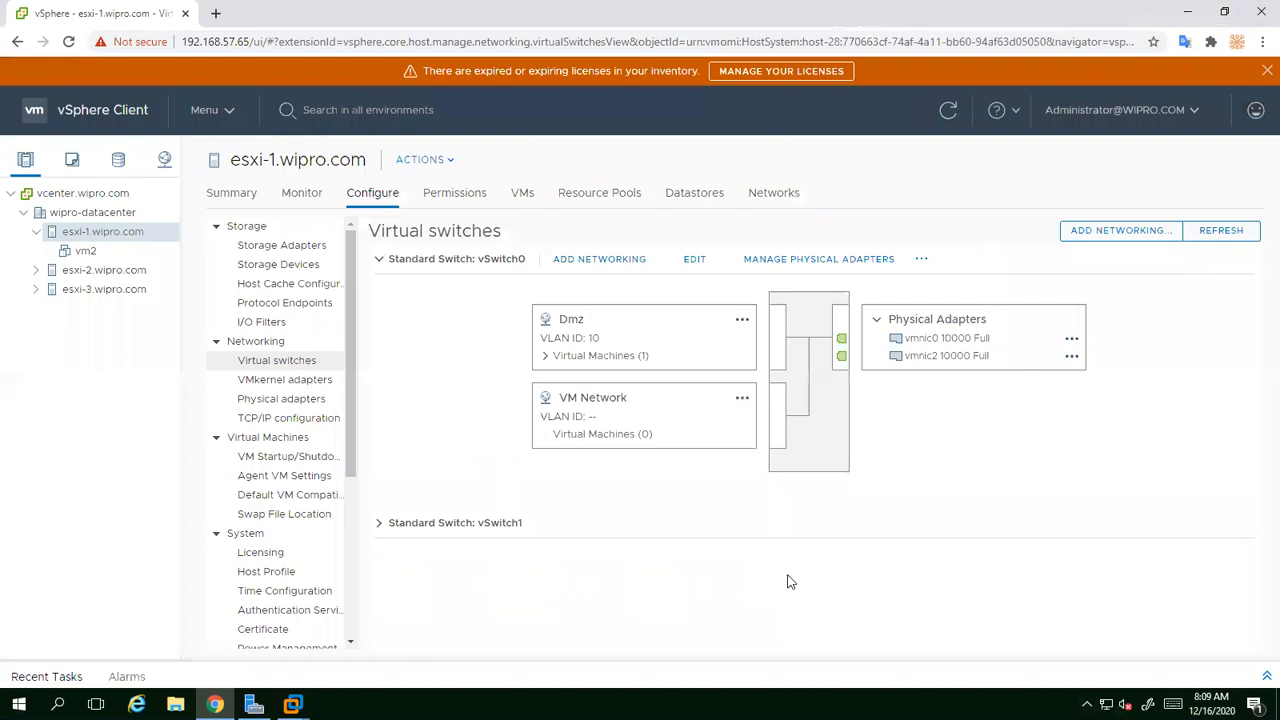
Step: In the networking inventory, expand wipro-datacenter and check which hosts are attached to the Dmz network
{"action": "left_click", "coordinate": [85, 212]}
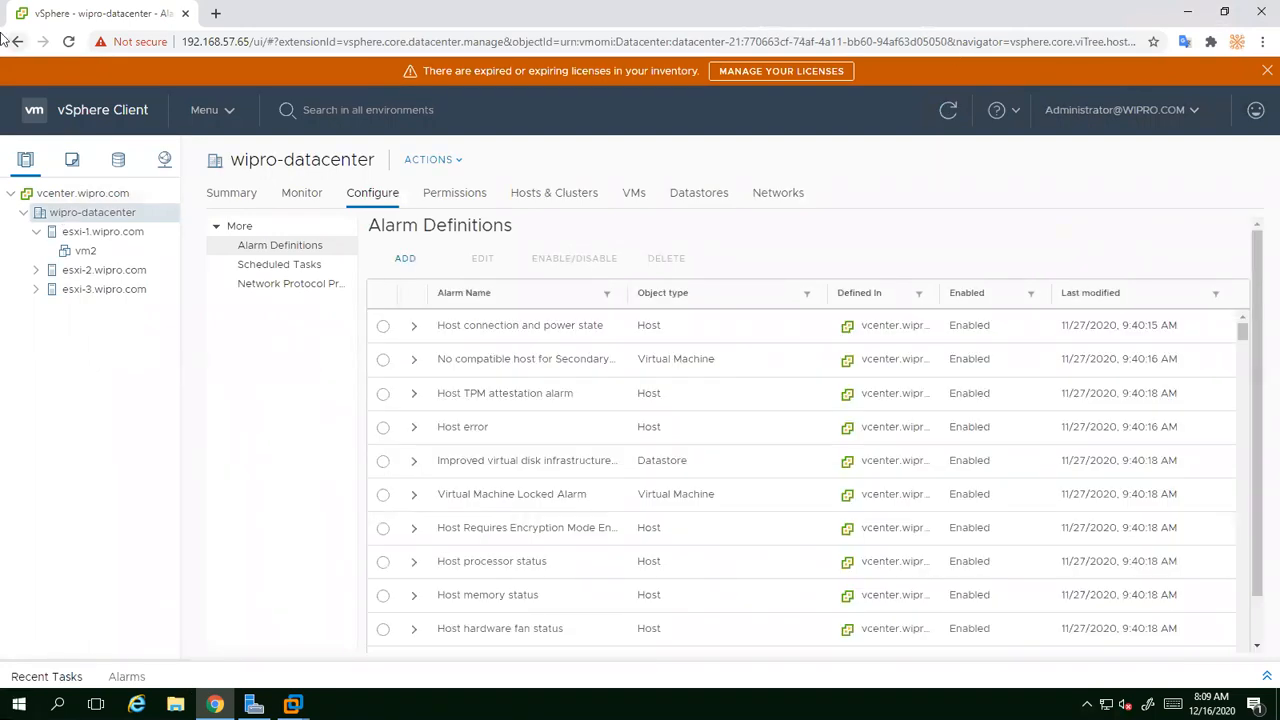
{"action": "left_click", "coordinate": [36, 233]}
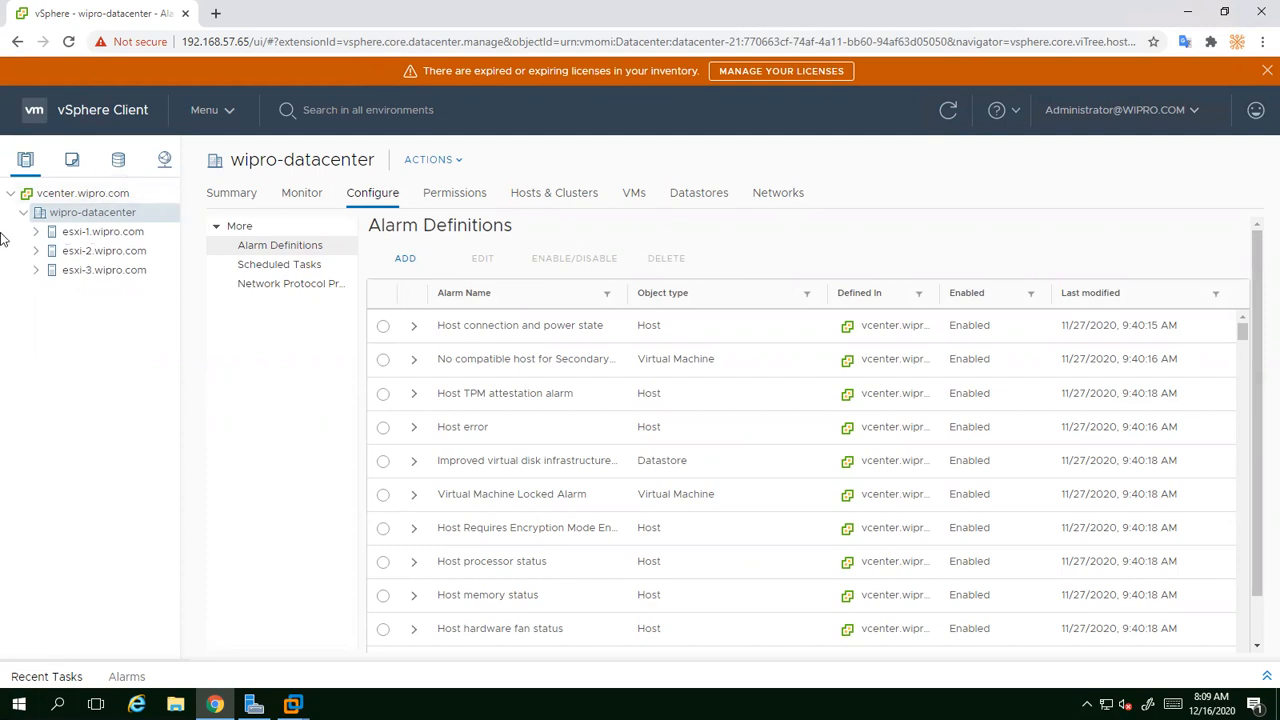
{"action": "left_click", "coordinate": [160, 165]}
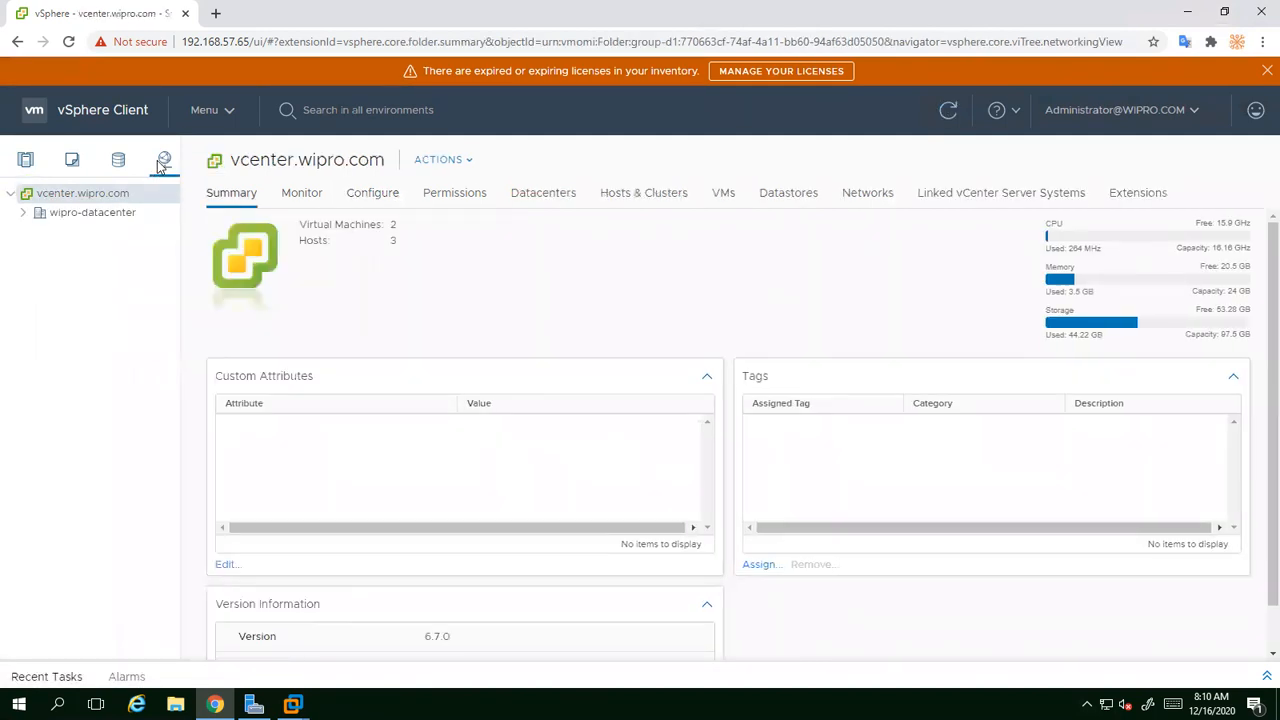
{"action": "left_click", "coordinate": [22, 215]}
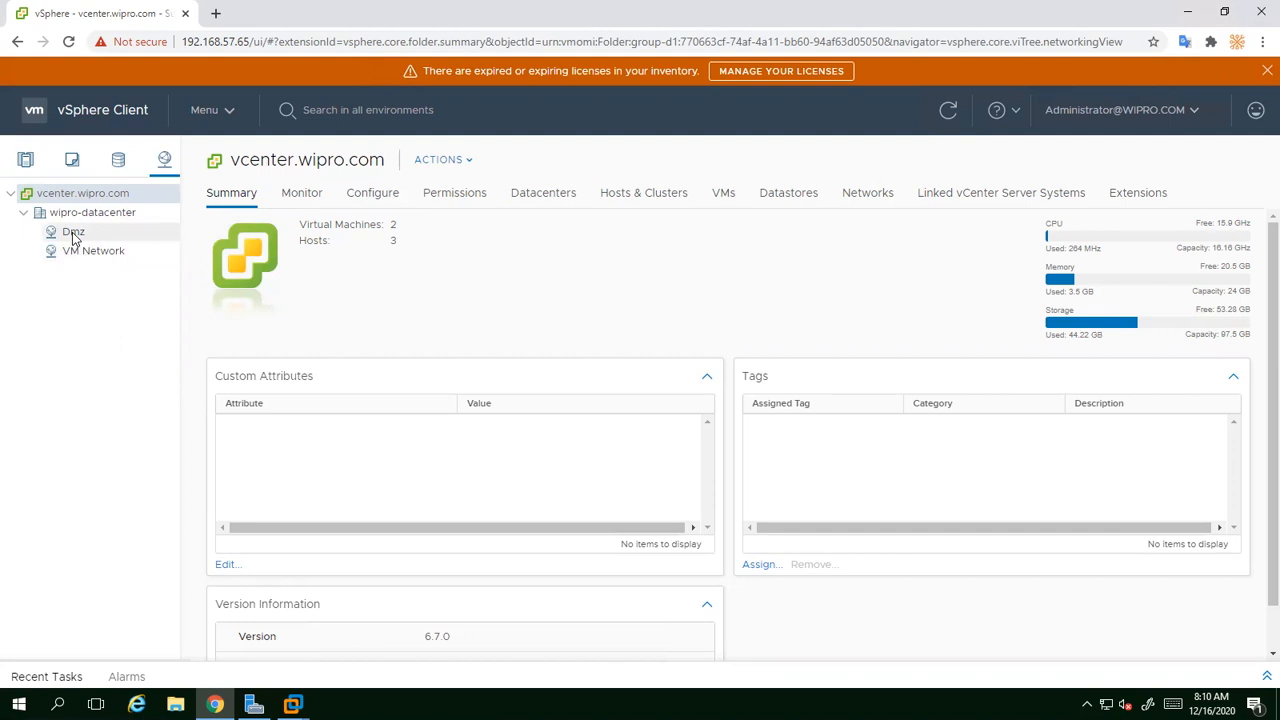
{"action": "left_click", "coordinate": [73, 236]}
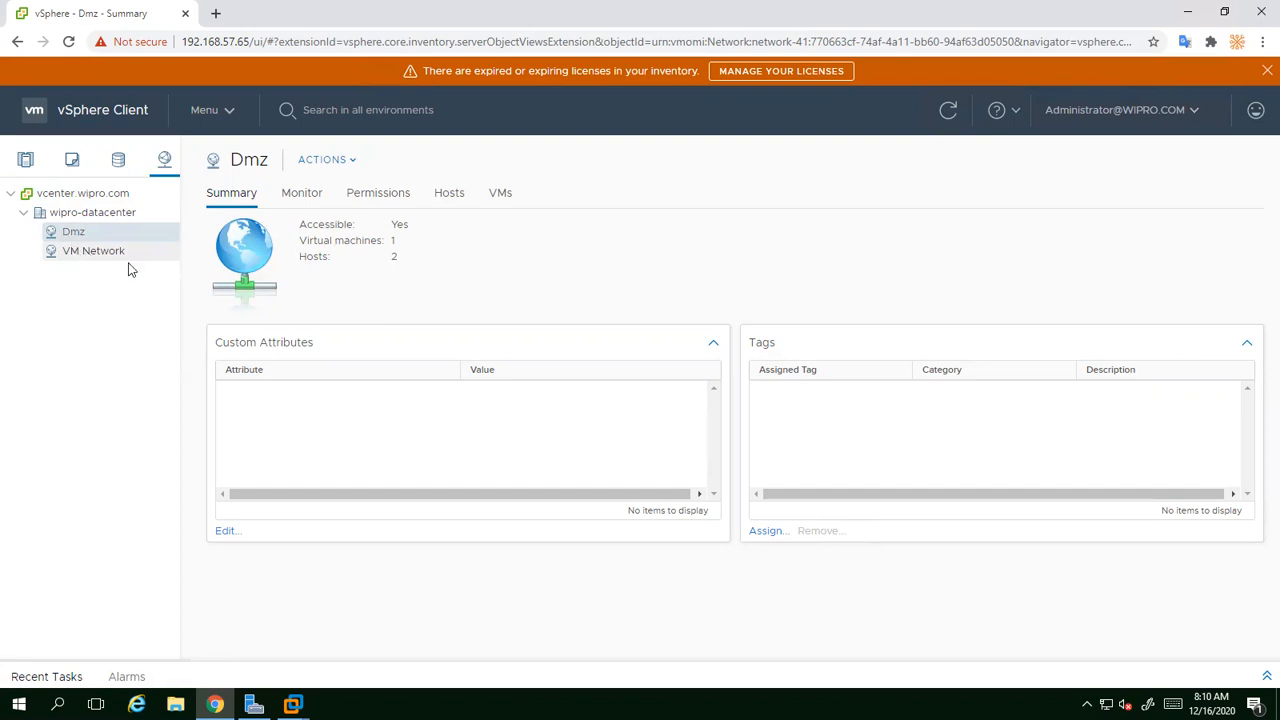
{"action": "left_click", "coordinate": [446, 199]}
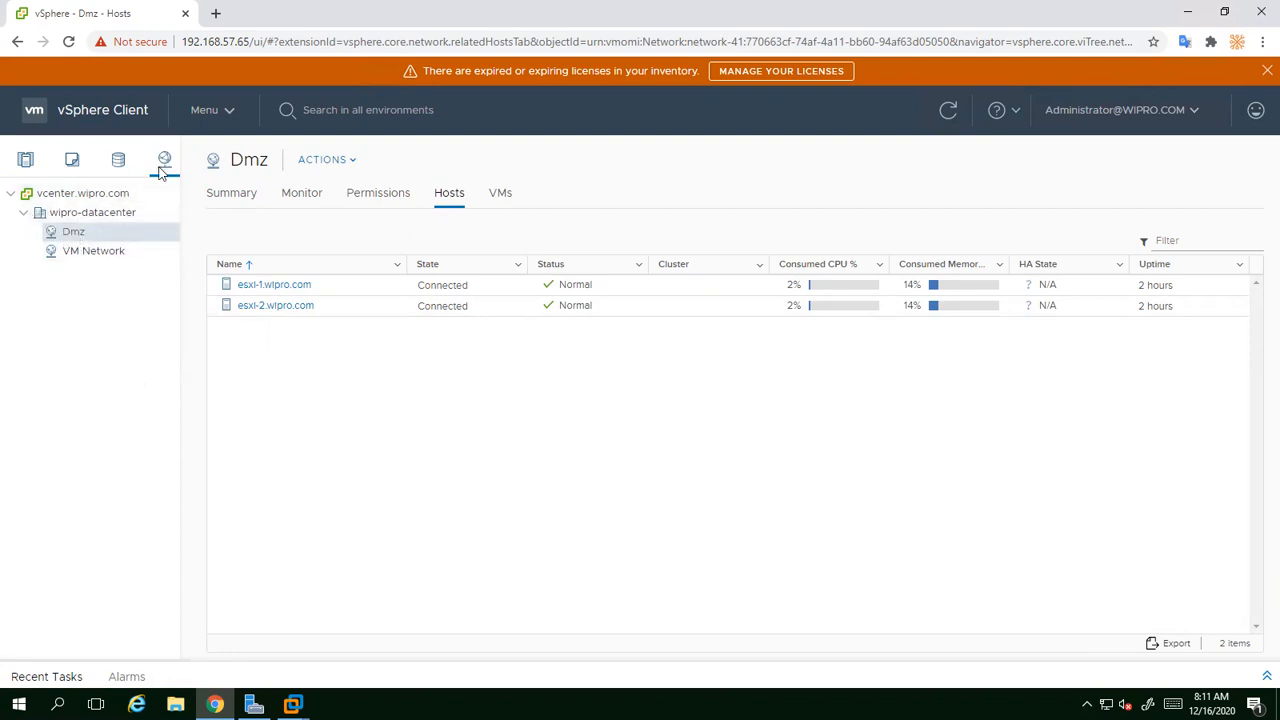
Step: Start a new distributed switch in wipro-datacenter, keeping the name DSwitch and version 6.6.0 - ESXi 6.7 and later
{"action": "right_click", "coordinate": [70, 213]}
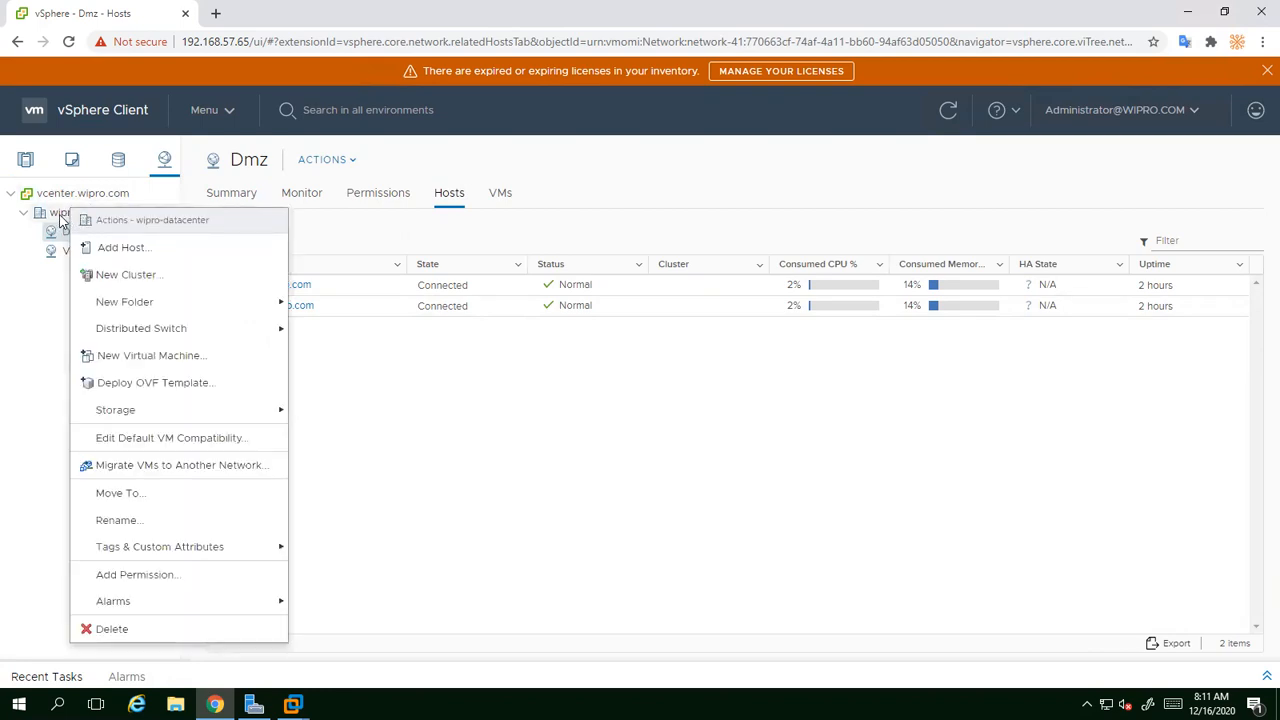
{"action": "mouse_move", "coordinate": [132, 328]}
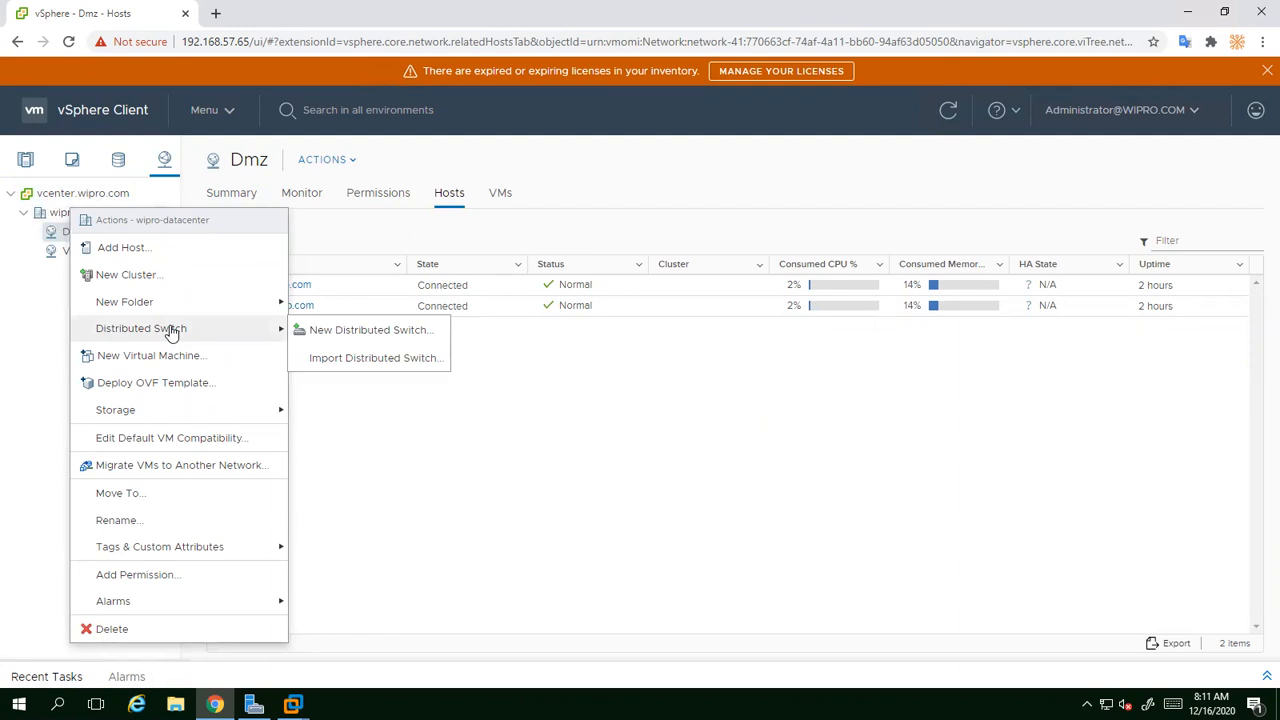
{"action": "left_click", "coordinate": [379, 337]}
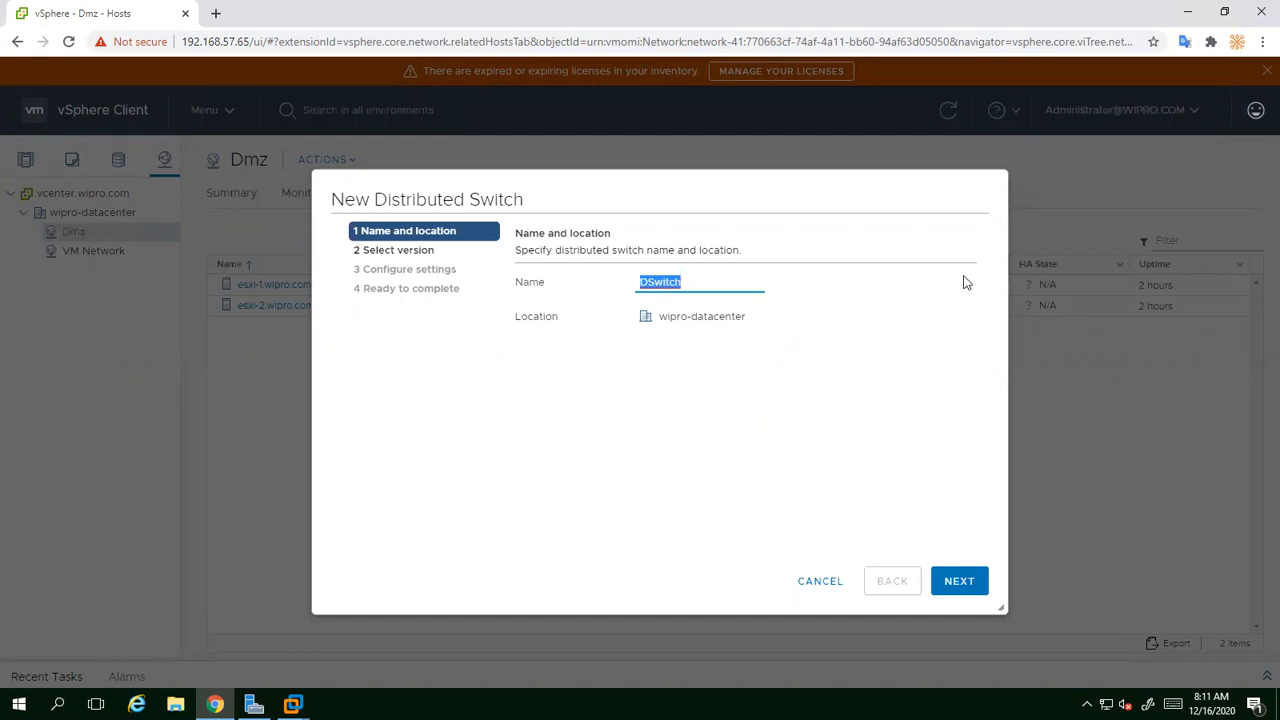
{"action": "left_click", "coordinate": [952, 590]}
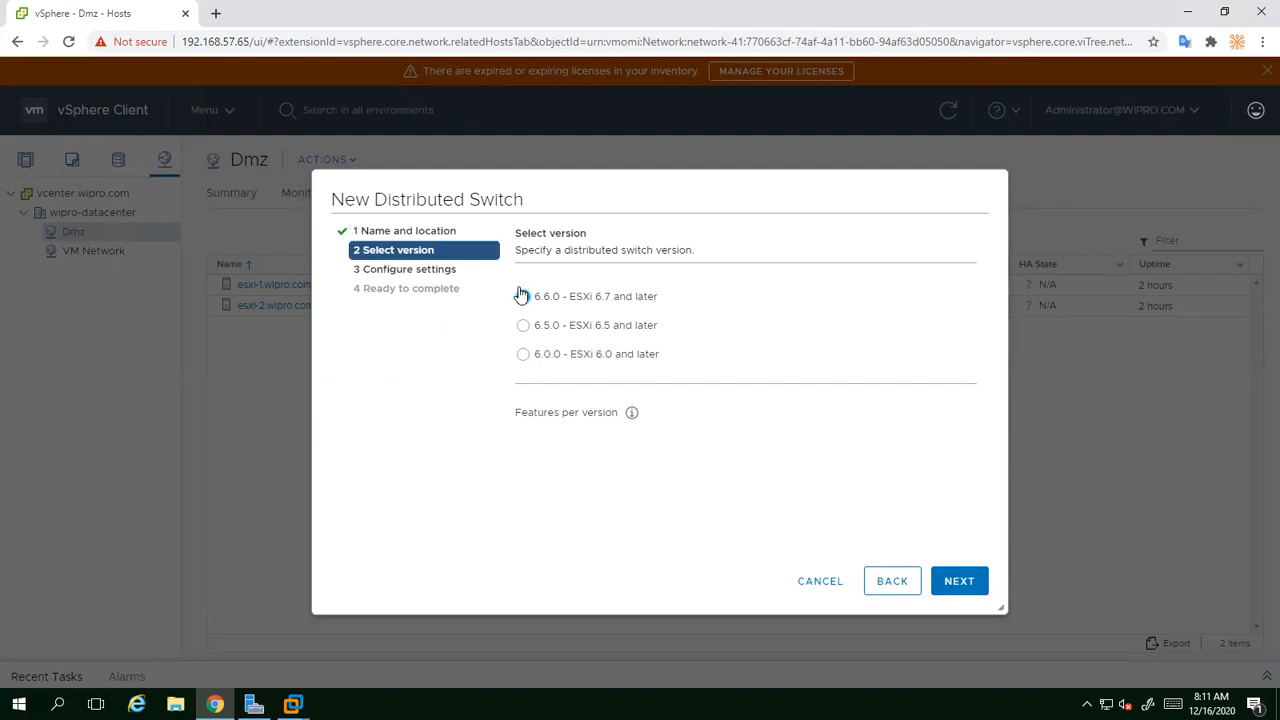
{"action": "left_click", "coordinate": [955, 589]}
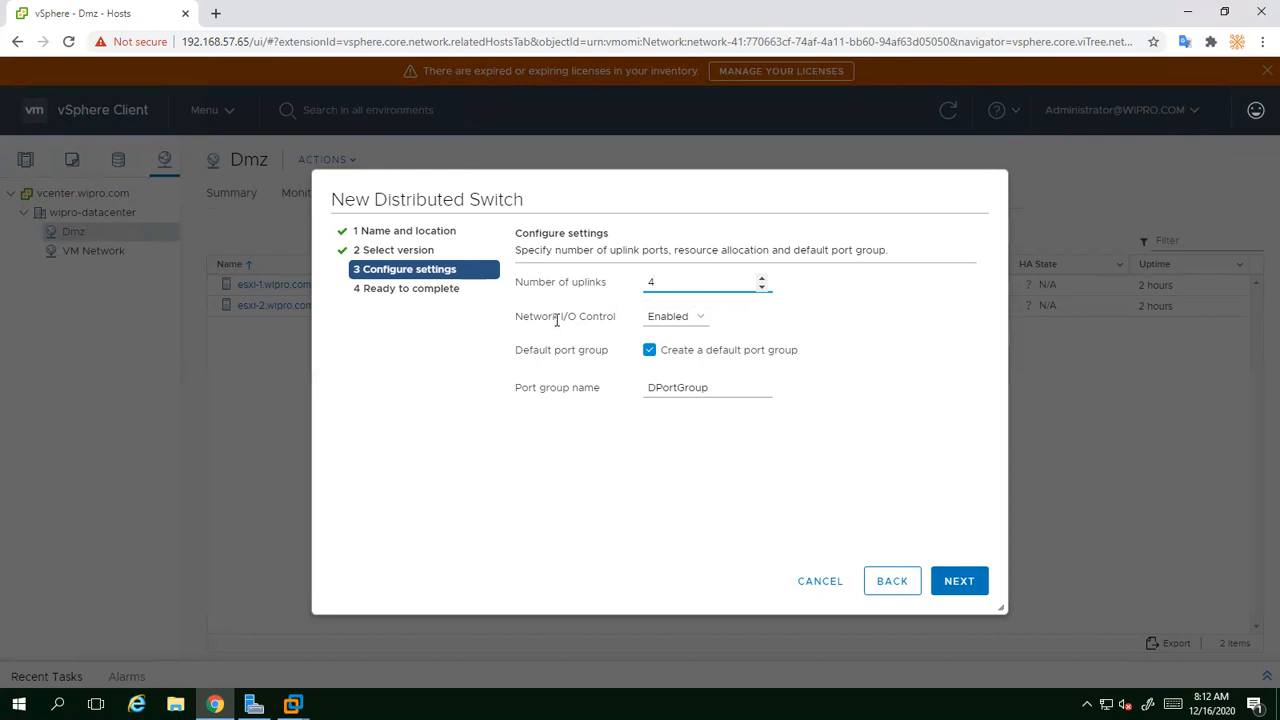
Step: Finish creating the distributed switch with 4 uplinks, Network I/O Control enabled and no default port group
{"action": "left_click", "coordinate": [650, 352]}
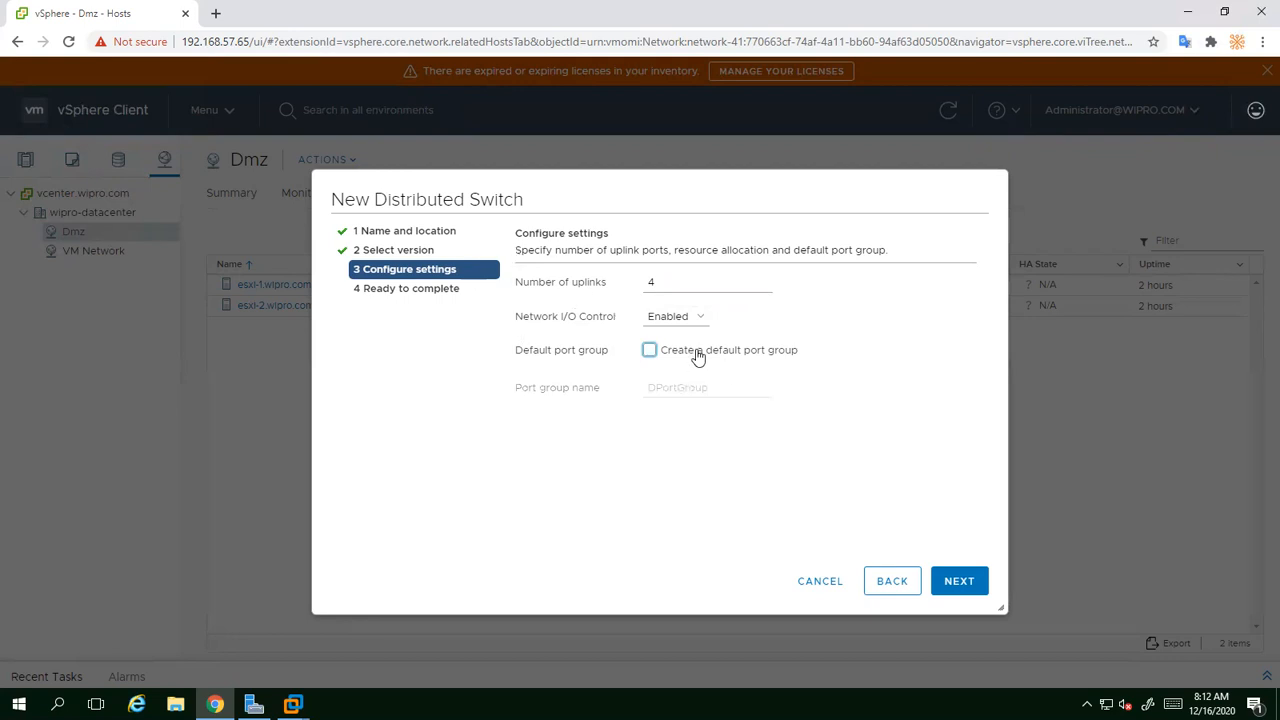
{"action": "left_click", "coordinate": [648, 354]}
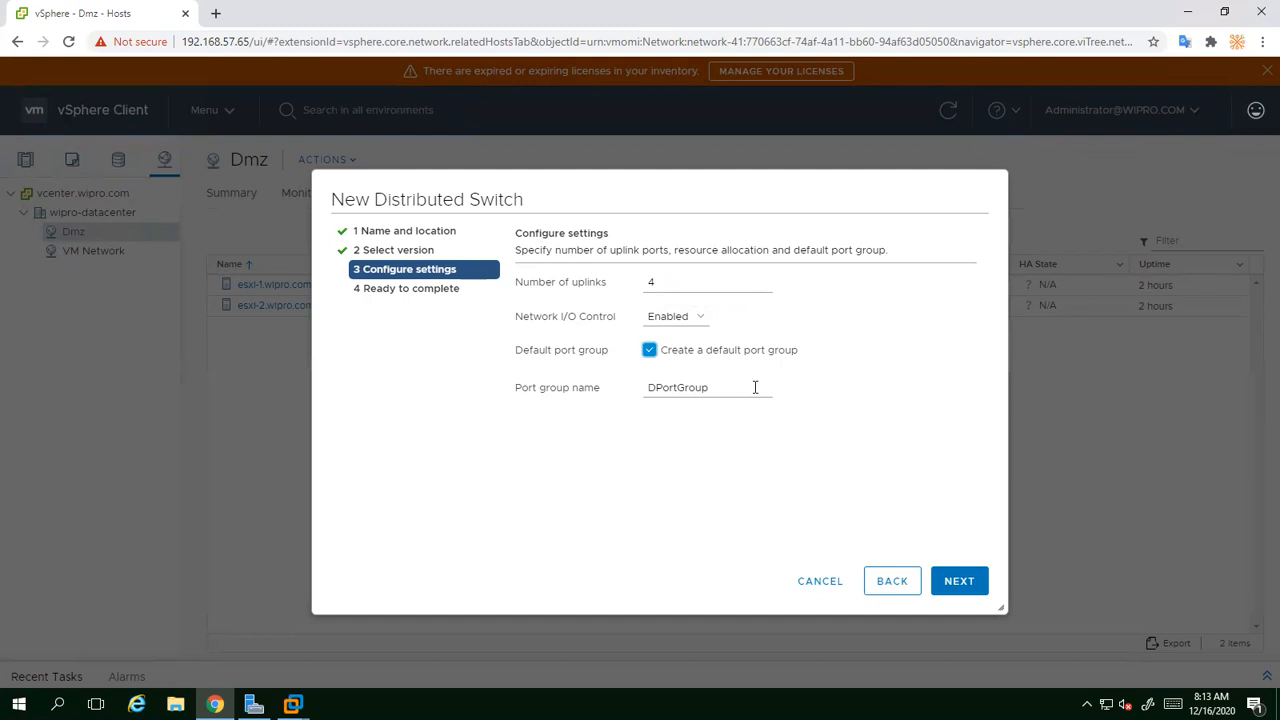
{"action": "left_click", "coordinate": [650, 353]}
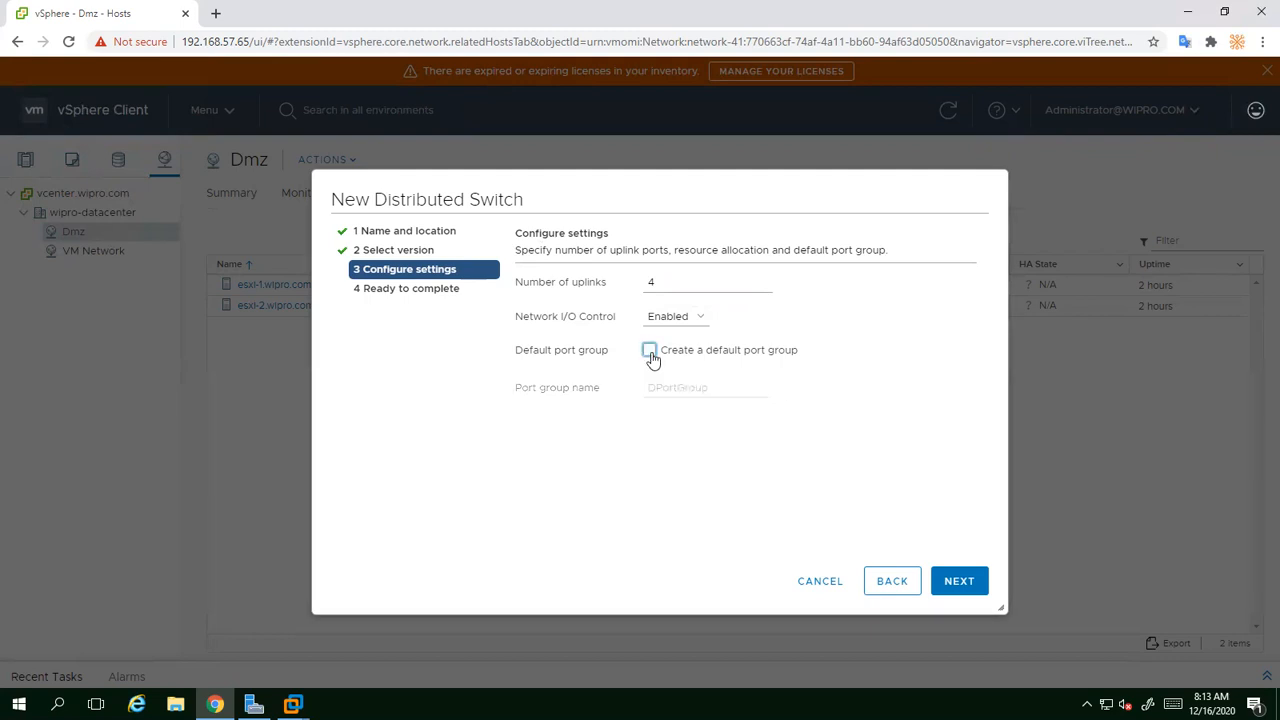
{"action": "left_click", "coordinate": [959, 583]}
{"action": "left_click", "coordinate": [958, 586]}
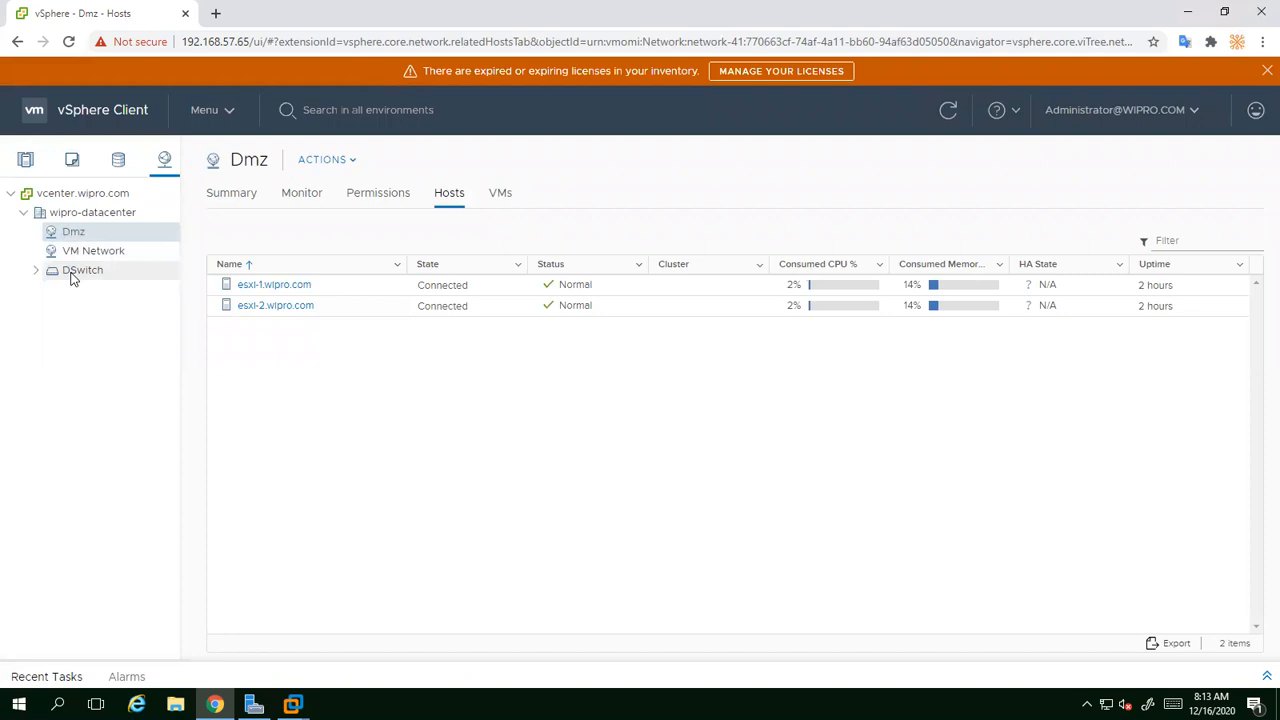
Step: Examine DSwitch's configuration topology and mark the switch diagram beside the uplinks
{"action": "left_click", "coordinate": [75, 272]}
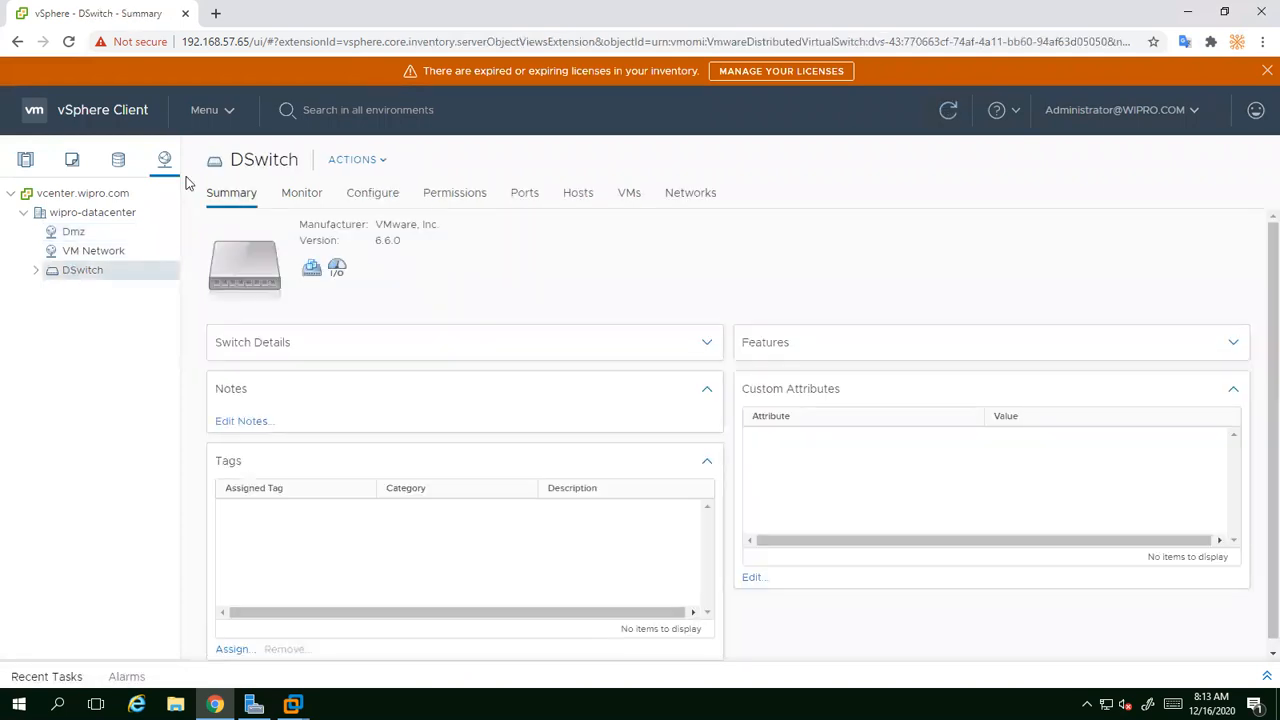
{"action": "left_click", "coordinate": [364, 194]}
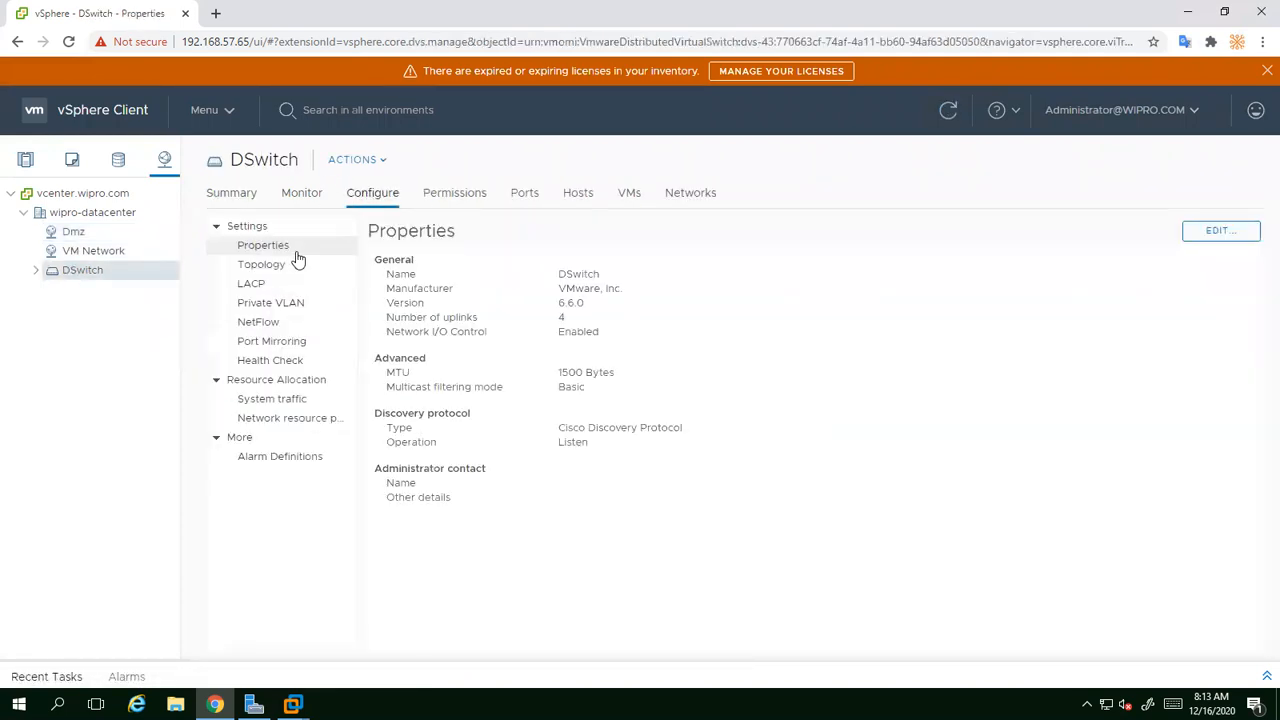
{"action": "left_click", "coordinate": [261, 267]}
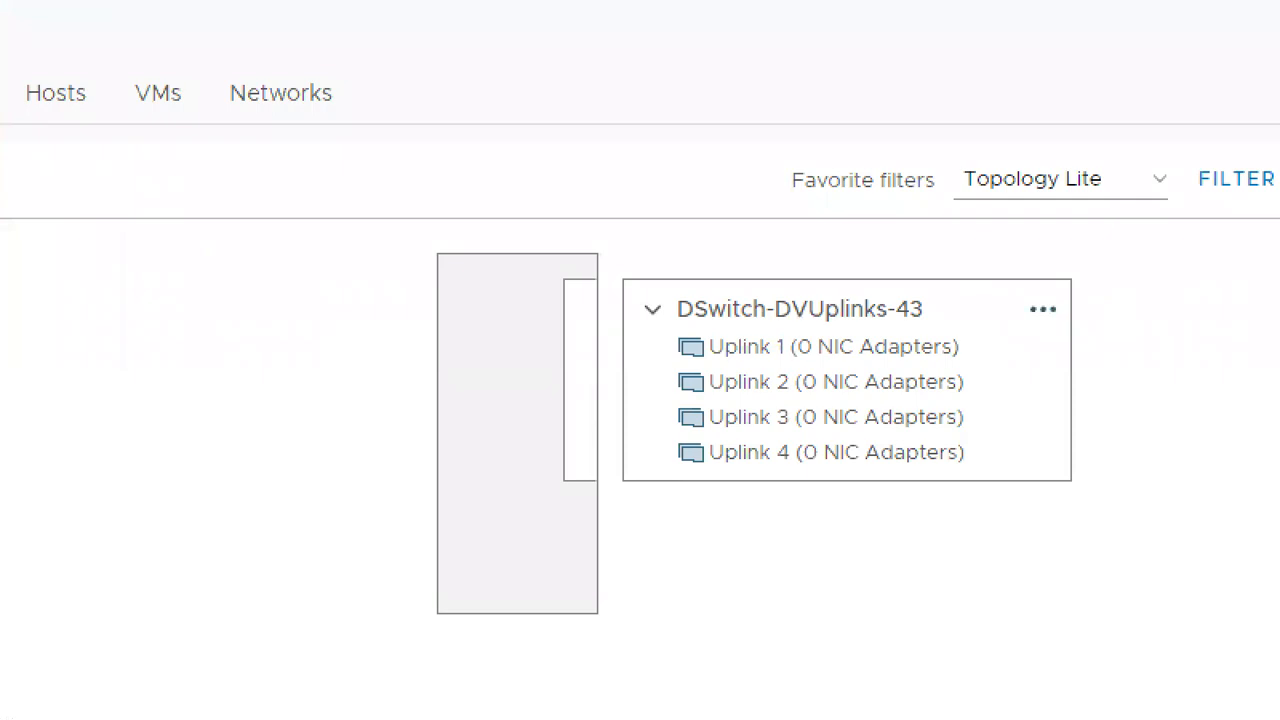
{"action": "mouse_move", "coordinate": [446, 246]}
{"action": "left_mouse_down"}
{"action": "mouse_move", "coordinate": [614, 691]}
{"action": "mouse_move", "coordinate": [592, 625]}
{"action": "left_mouse_up"}
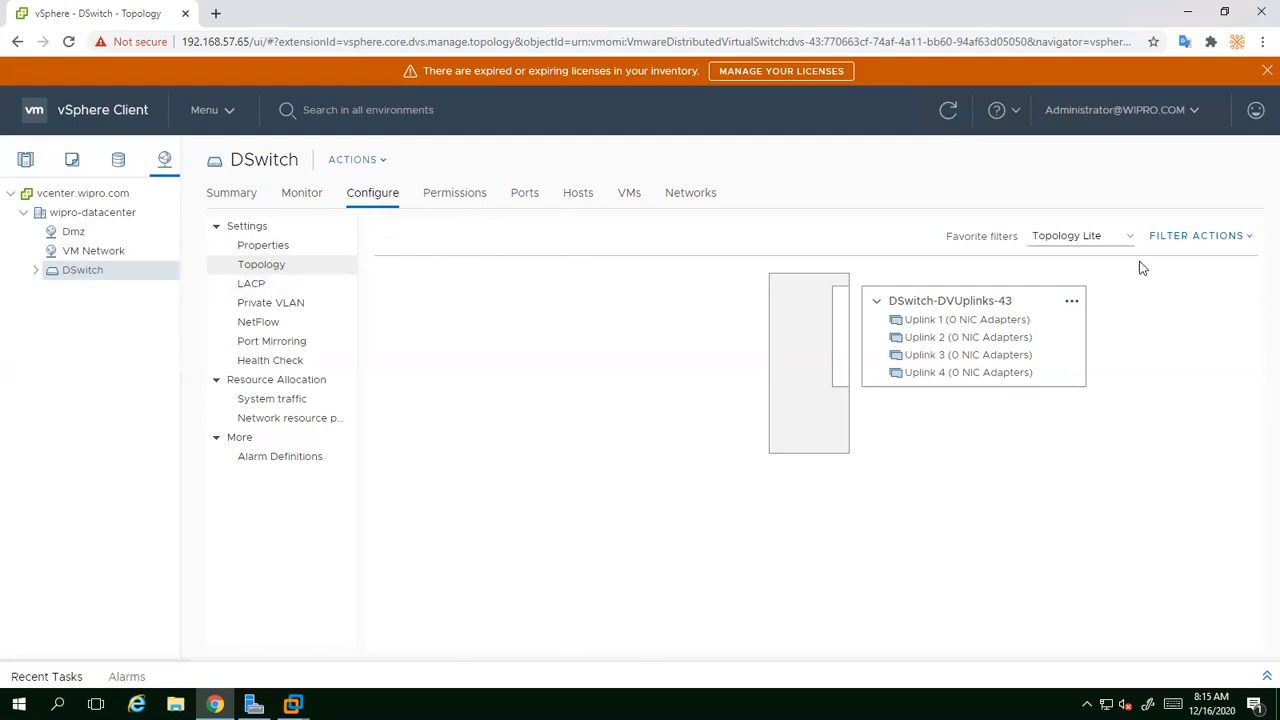
{"action": "left_click", "coordinate": [1244, 236]}
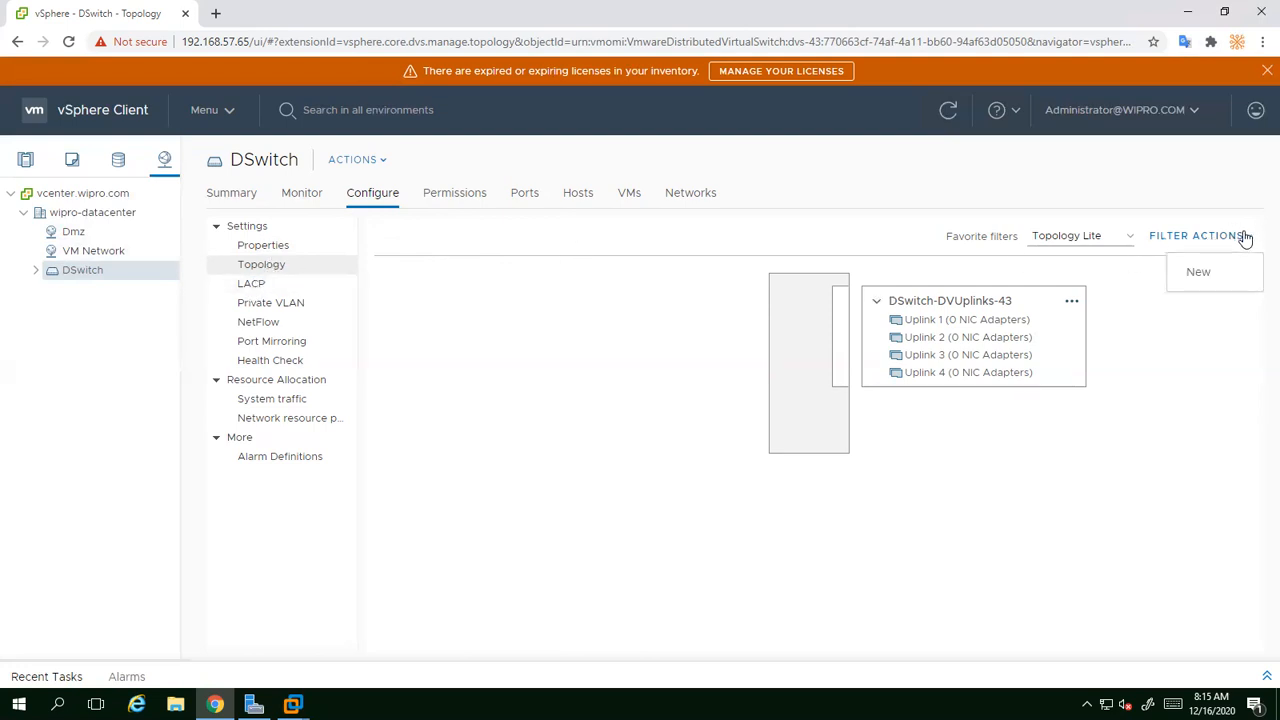
{"action": "left_click", "coordinate": [1196, 274]}
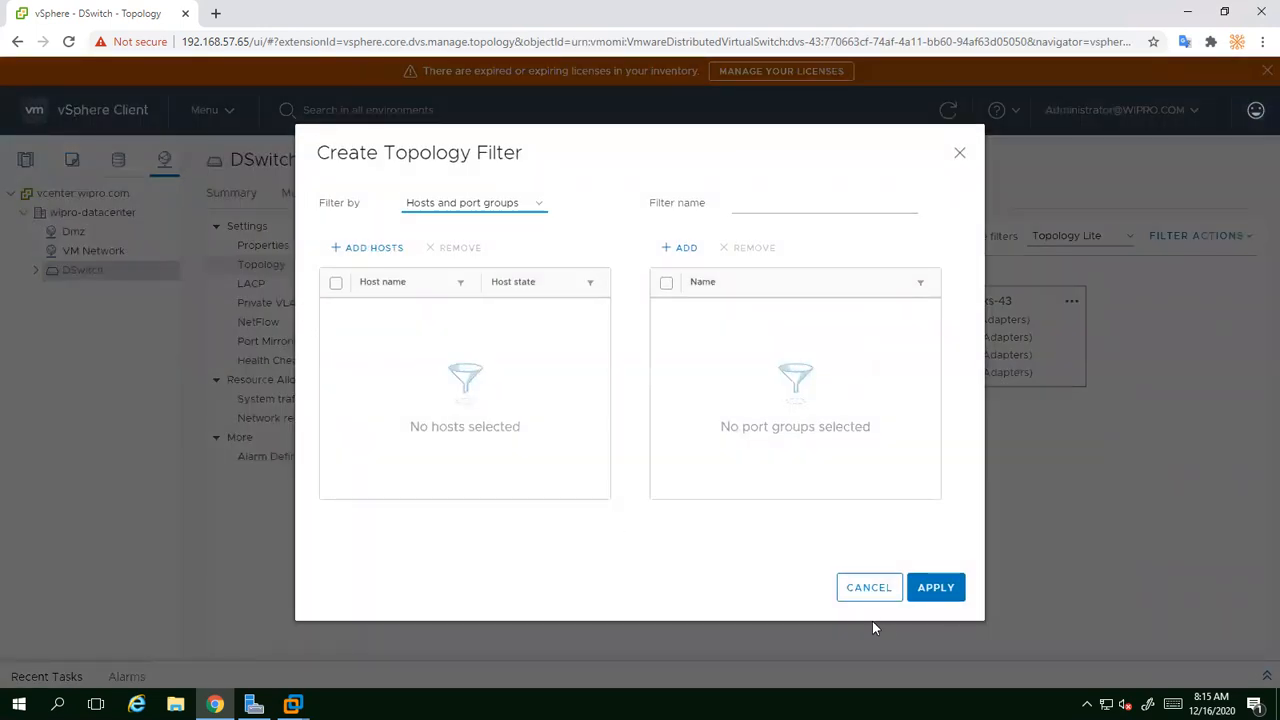
{"action": "left_click", "coordinate": [868, 587]}
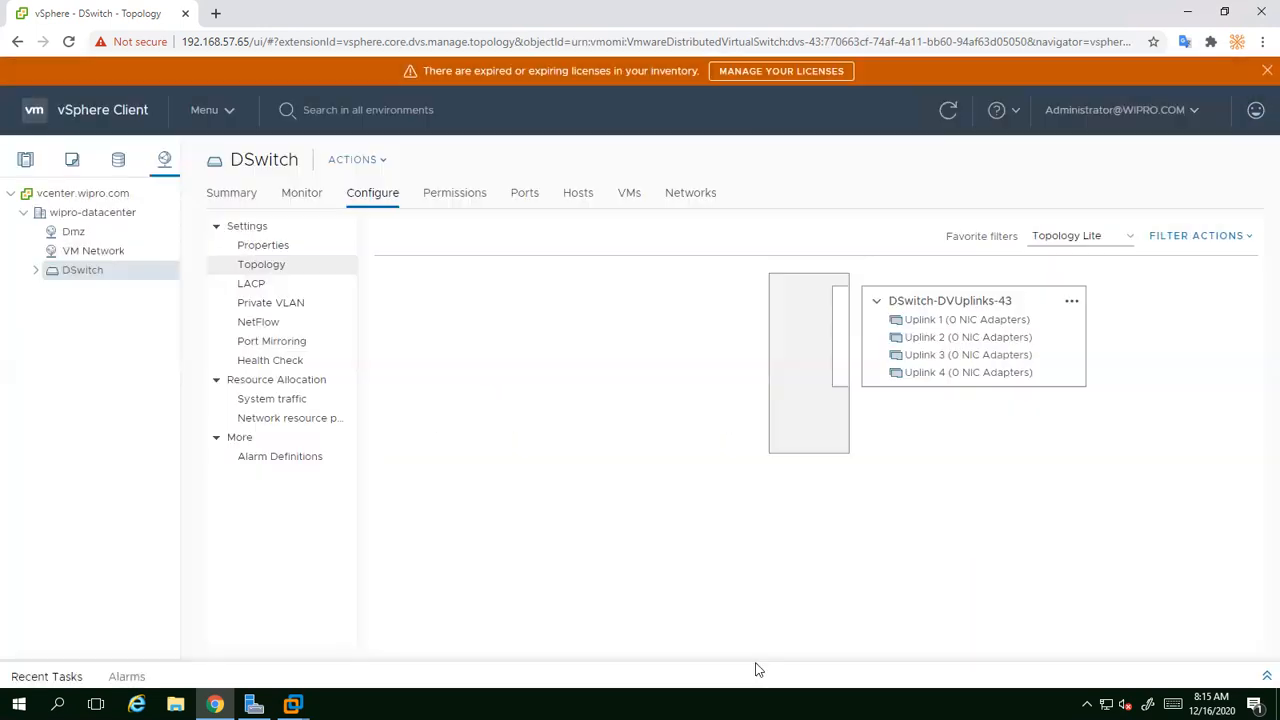
Step: Start a new distributed port group on DSwitch with the name Production
{"action": "left_click", "coordinate": [387, 162]}
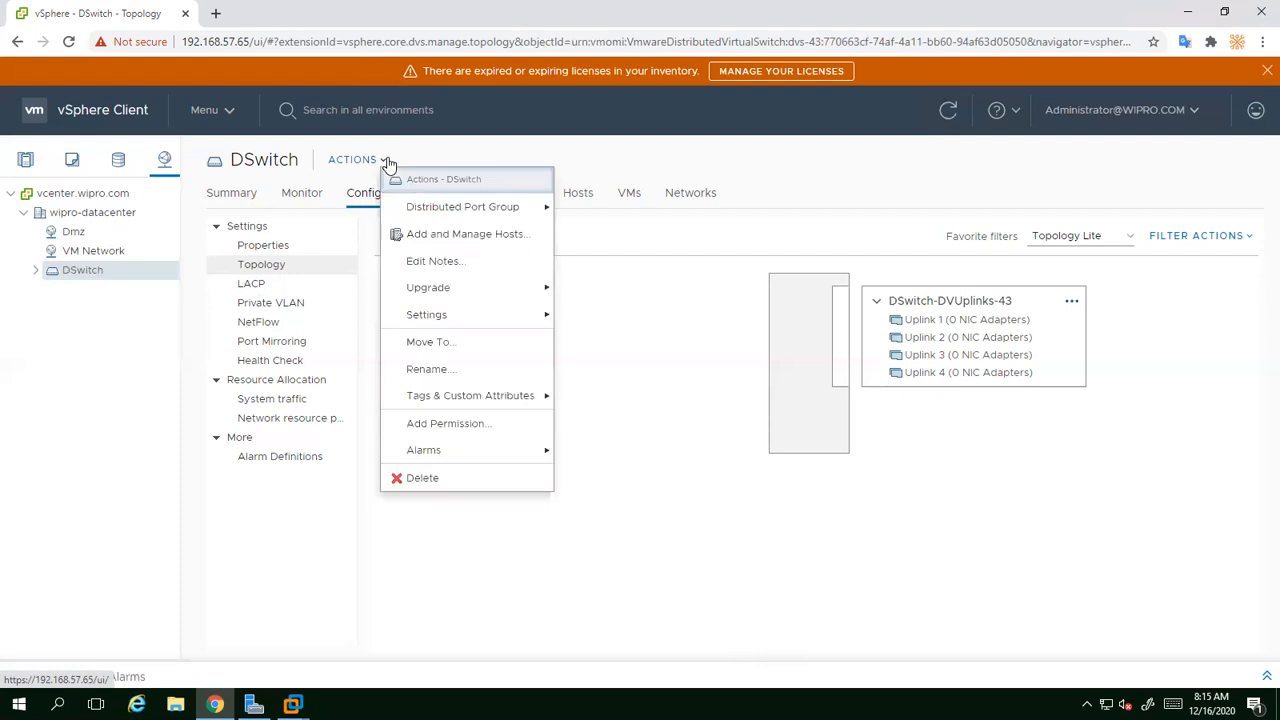
{"action": "mouse_move", "coordinate": [458, 210]}
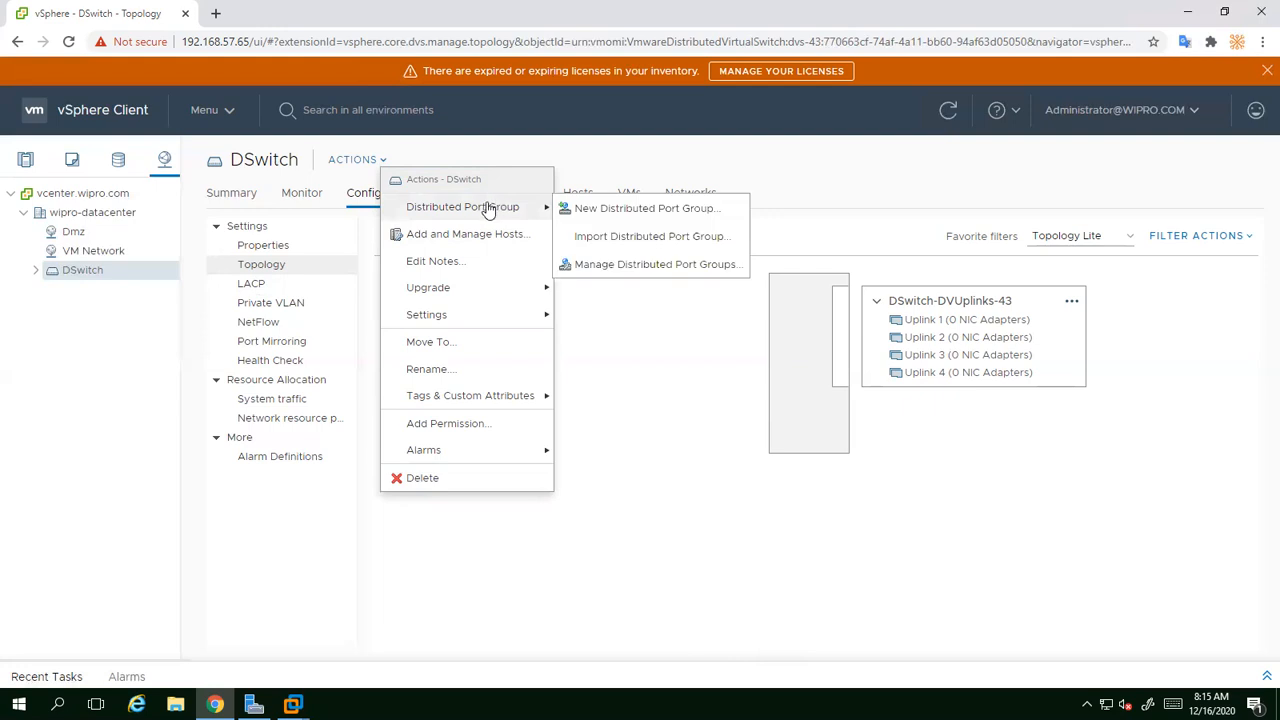
{"action": "left_click", "coordinate": [628, 218]}
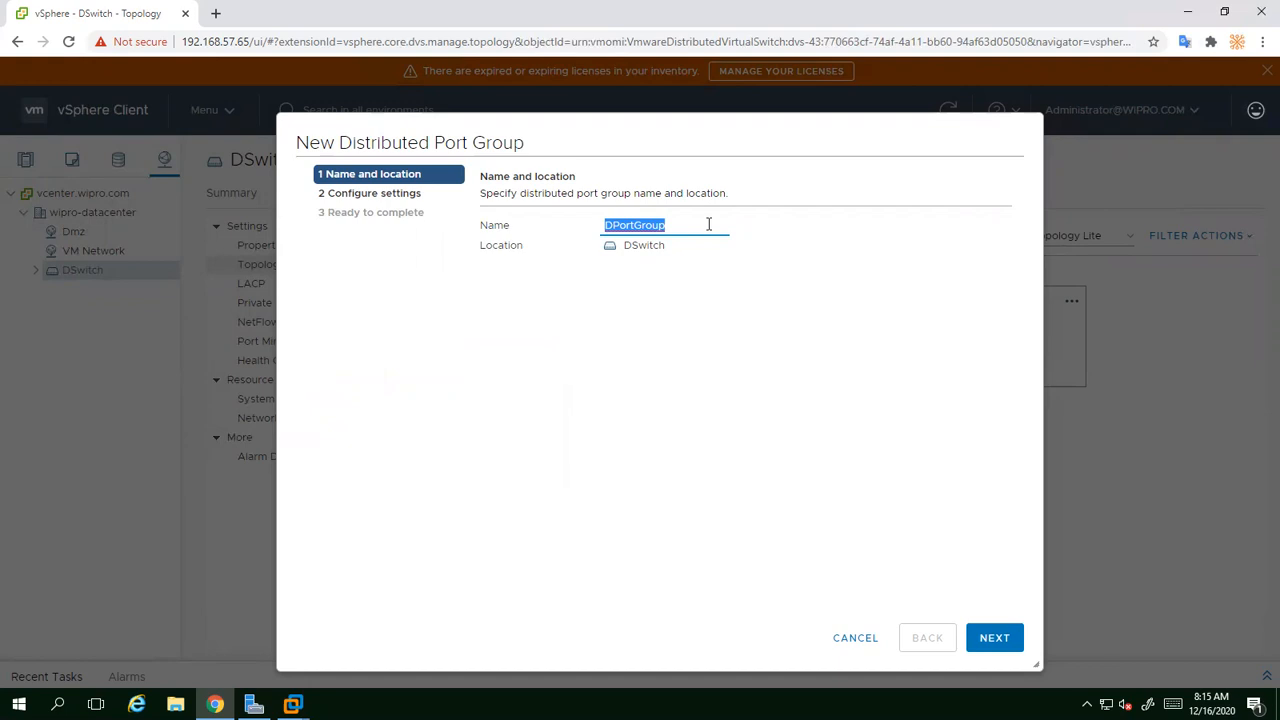
{"action": "type", "text": "Production"}
{"action": "left_click", "coordinate": [981, 650]}
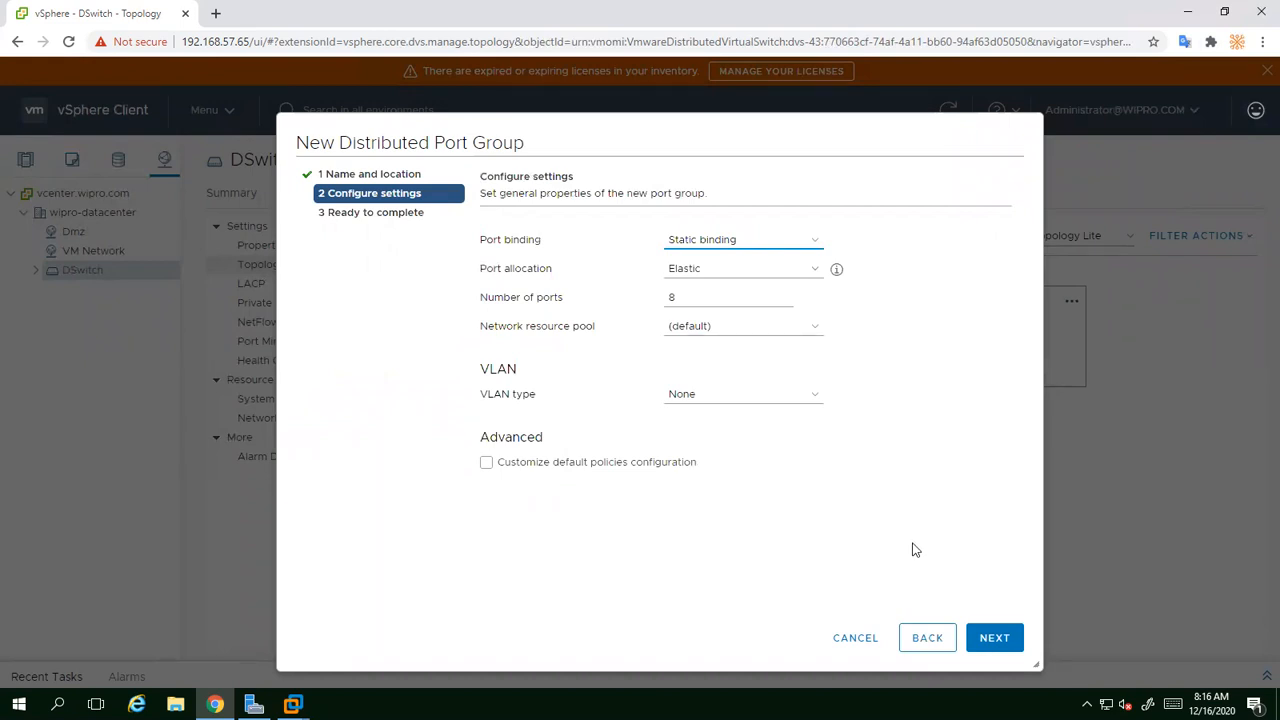
Step: Set the Production port group's VLAN type to VLAN with ID 20, keep the other defaults, and finish creating it
{"action": "left_click", "coordinate": [703, 398]}
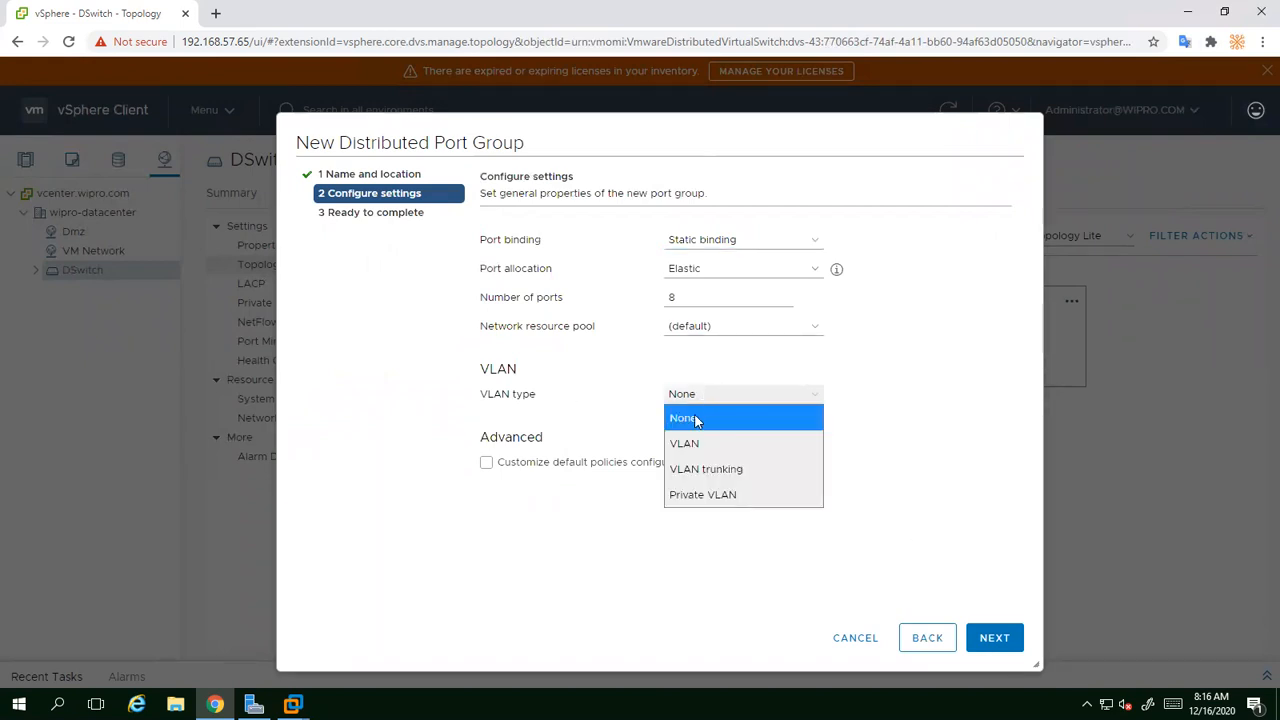
{"action": "left_click", "coordinate": [686, 445]}
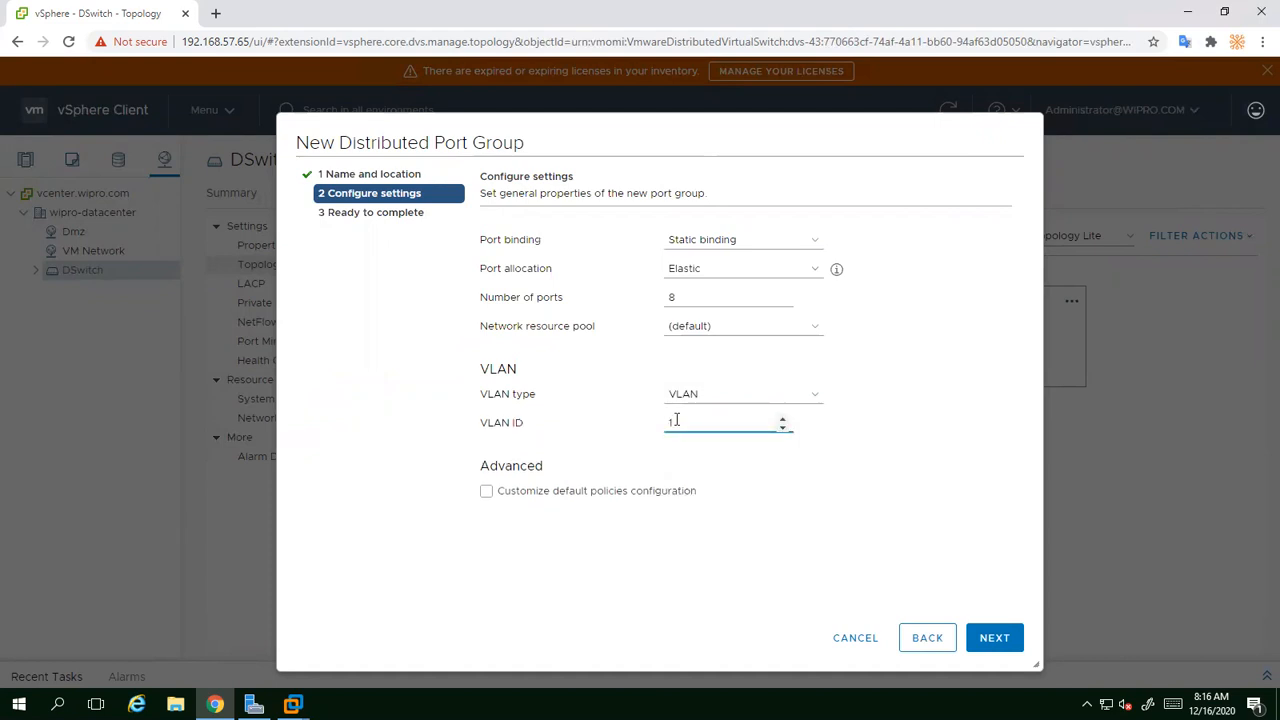
{"action": "key", "text": "BackSpace"}
{"action": "type", "text": "20"}
{"action": "left_click", "coordinate": [813, 587]}
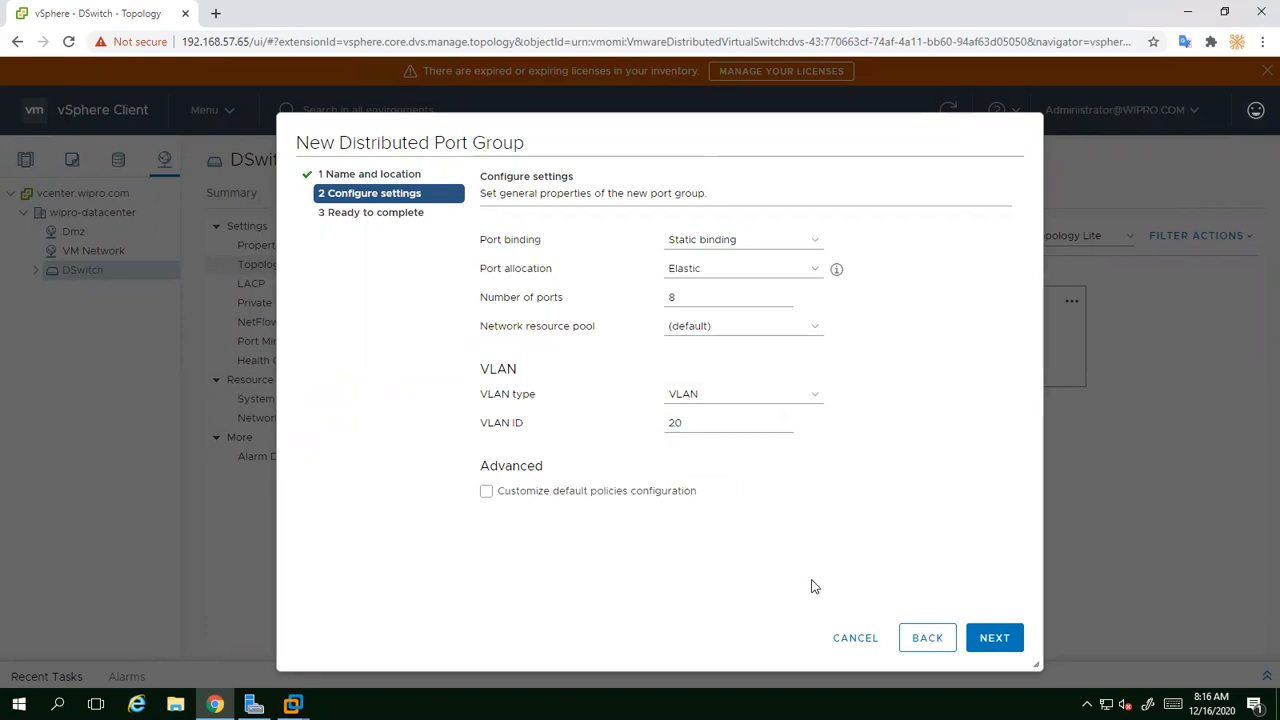
{"action": "left_click", "coordinate": [995, 638]}
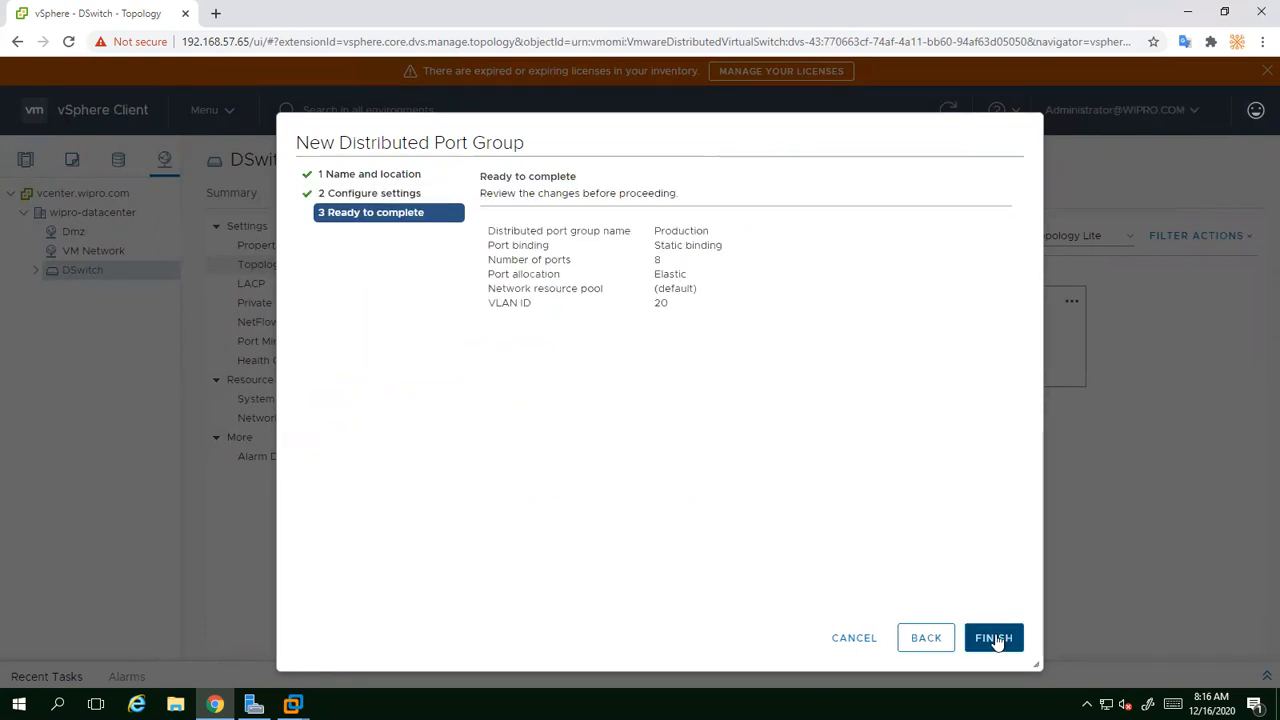
{"action": "left_click", "coordinate": [994, 638]}
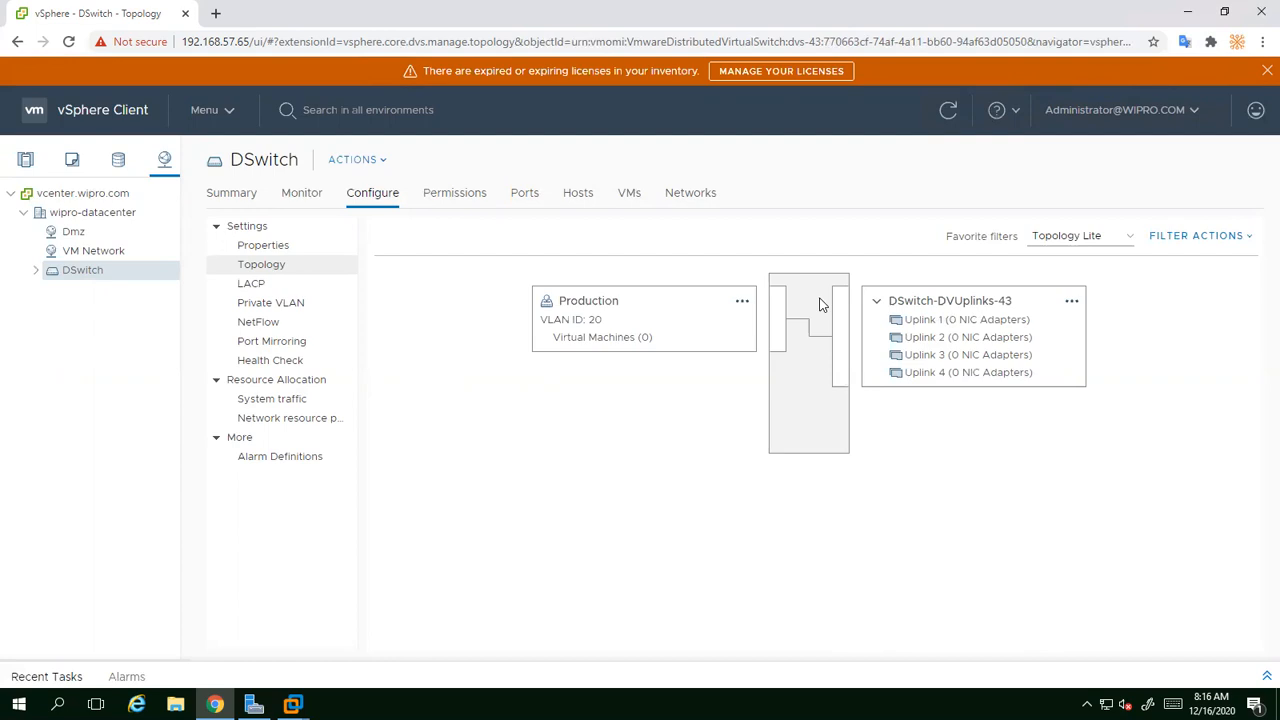
Step: Start another distributed port group on DSwitch with the name DMZ
{"action": "left_click", "coordinate": [369, 162]}
{"action": "mouse_move", "coordinate": [374, 211]}
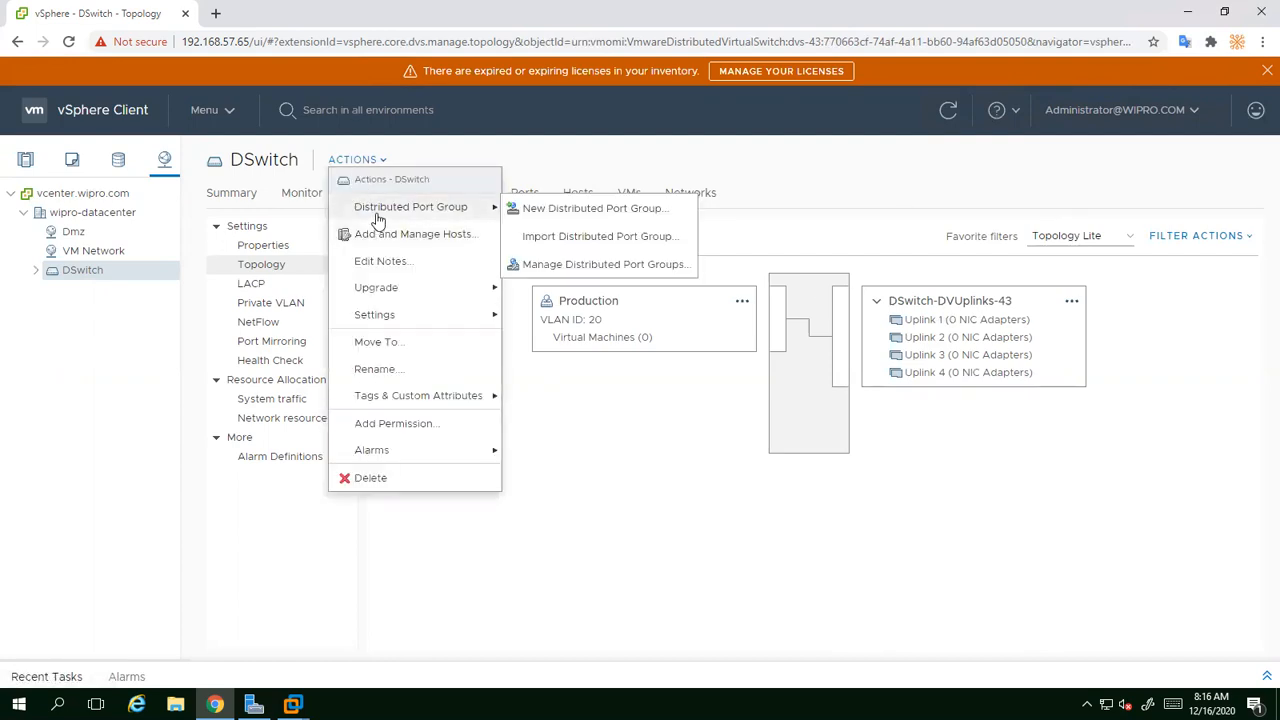
{"action": "left_click", "coordinate": [563, 212]}
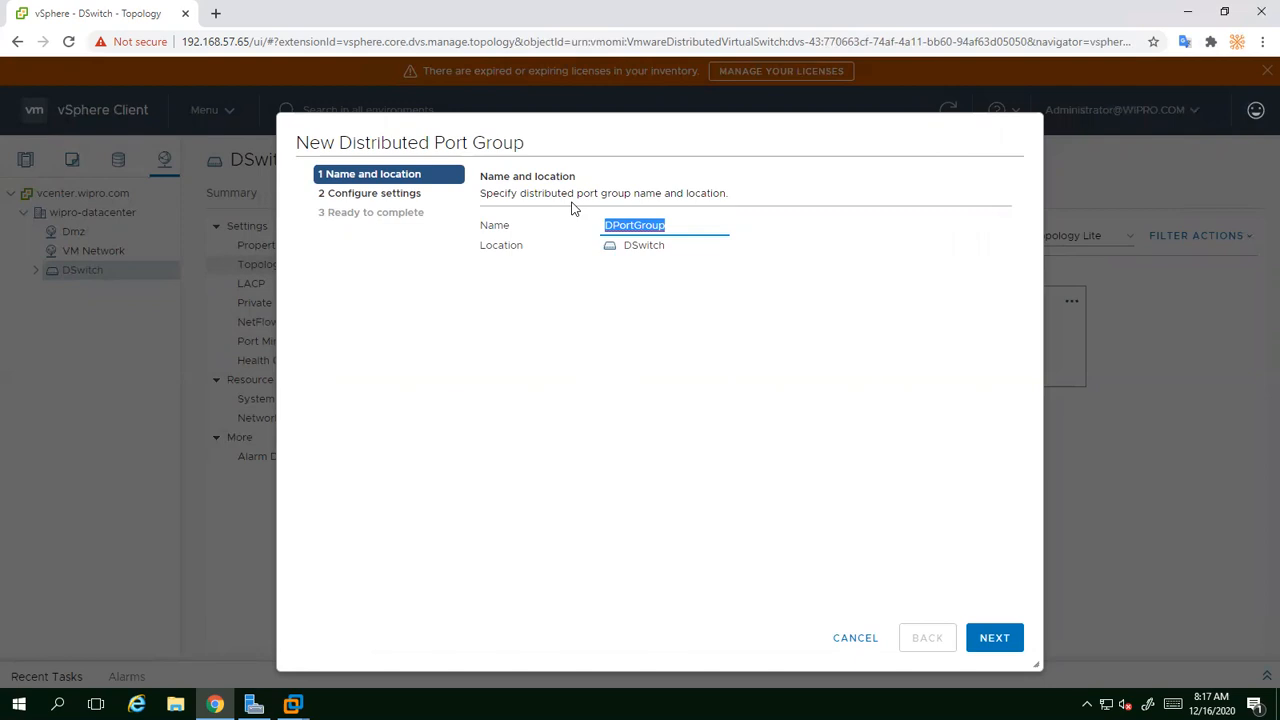
{"action": "type", "text": "DMZ"}
{"action": "key", "text": "BackSpace"}
{"action": "type", "text": "Z"}
{"action": "left_click", "coordinate": [994, 638]}
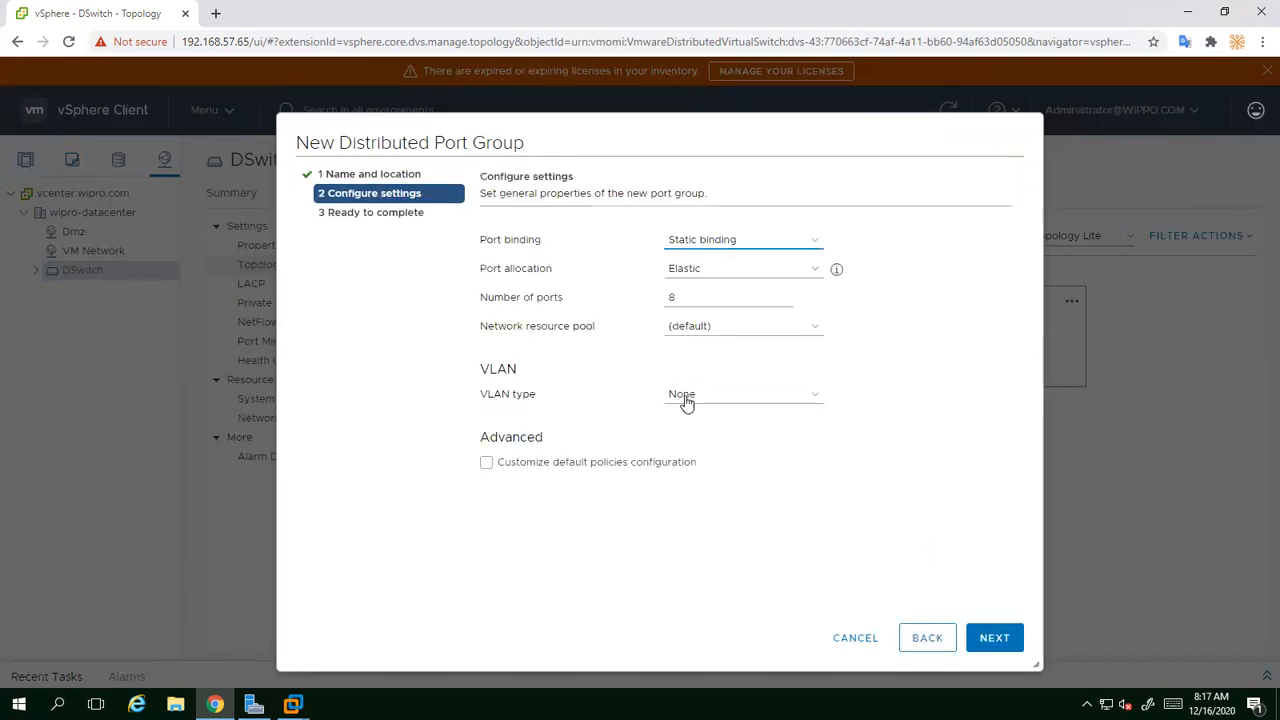
Step: Set the DMZ port group's VLAN type to VLAN with ID 10 and finish creating it
{"action": "left_click", "coordinate": [690, 400]}
{"action": "left_click", "coordinate": [700, 443]}
{"action": "left_click", "coordinate": [712, 422]}
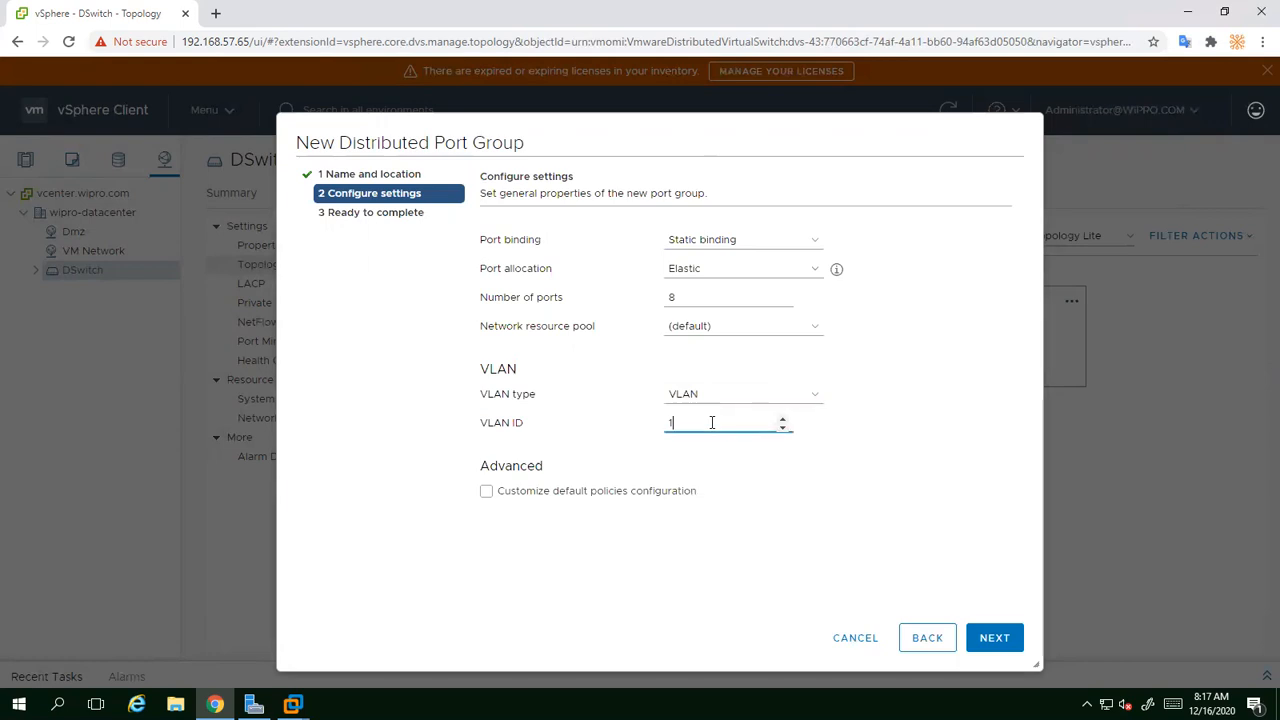
{"action": "type", "text": "0"}
{"action": "left_click", "coordinate": [985, 645]}
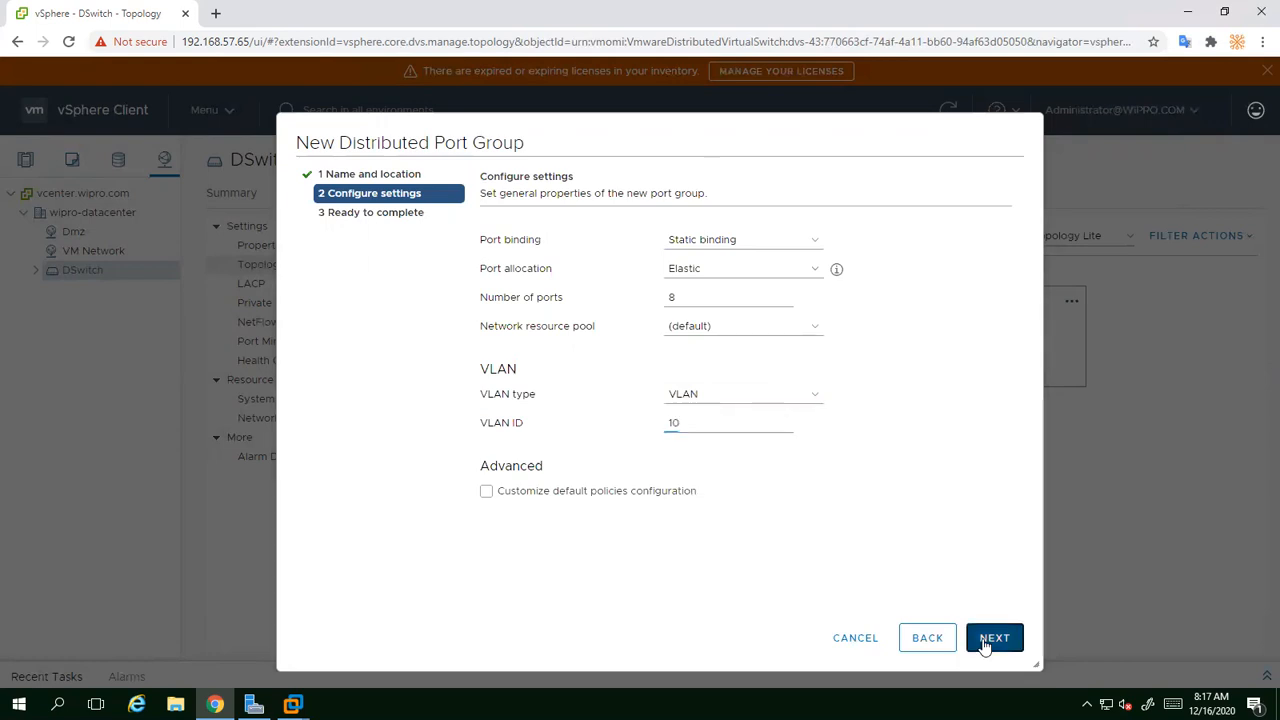
{"action": "left_click", "coordinate": [985, 645]}
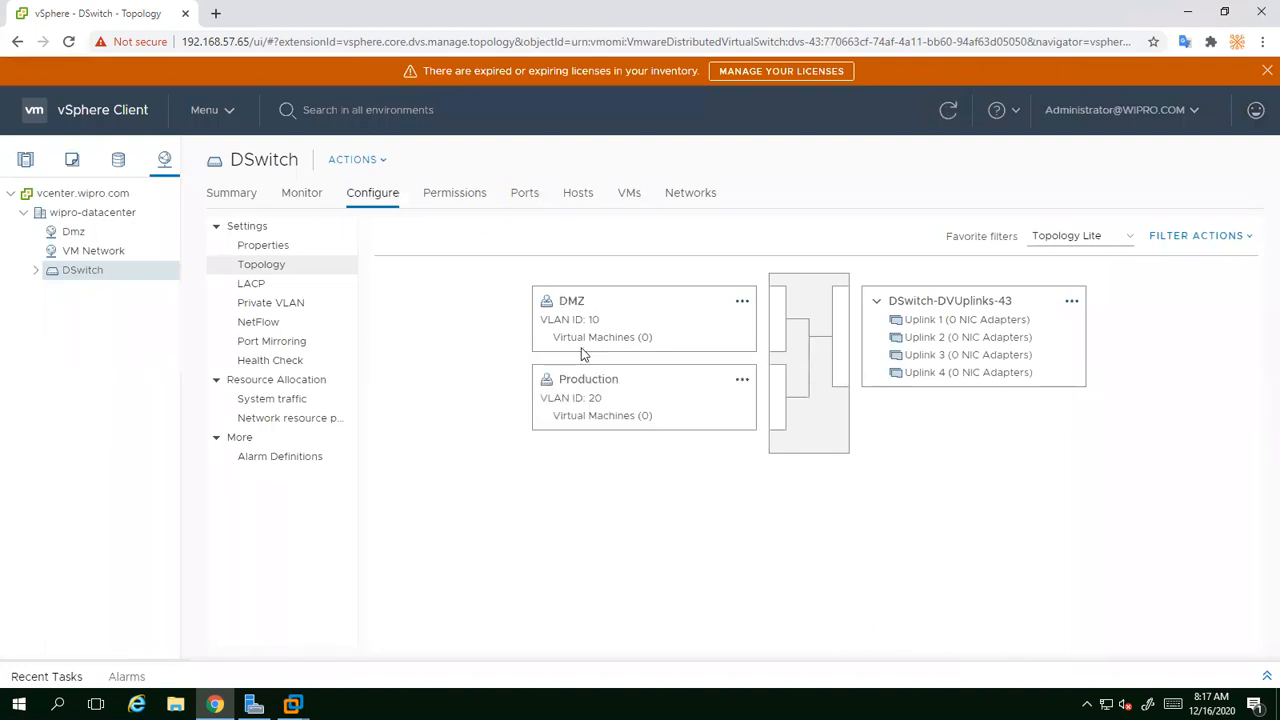
Step: Add a distributed port group named Management to DSwitch, keeping static binding, elastic allocation, 8 ports and VLAN type None
{"action": "left_click", "coordinate": [374, 164]}
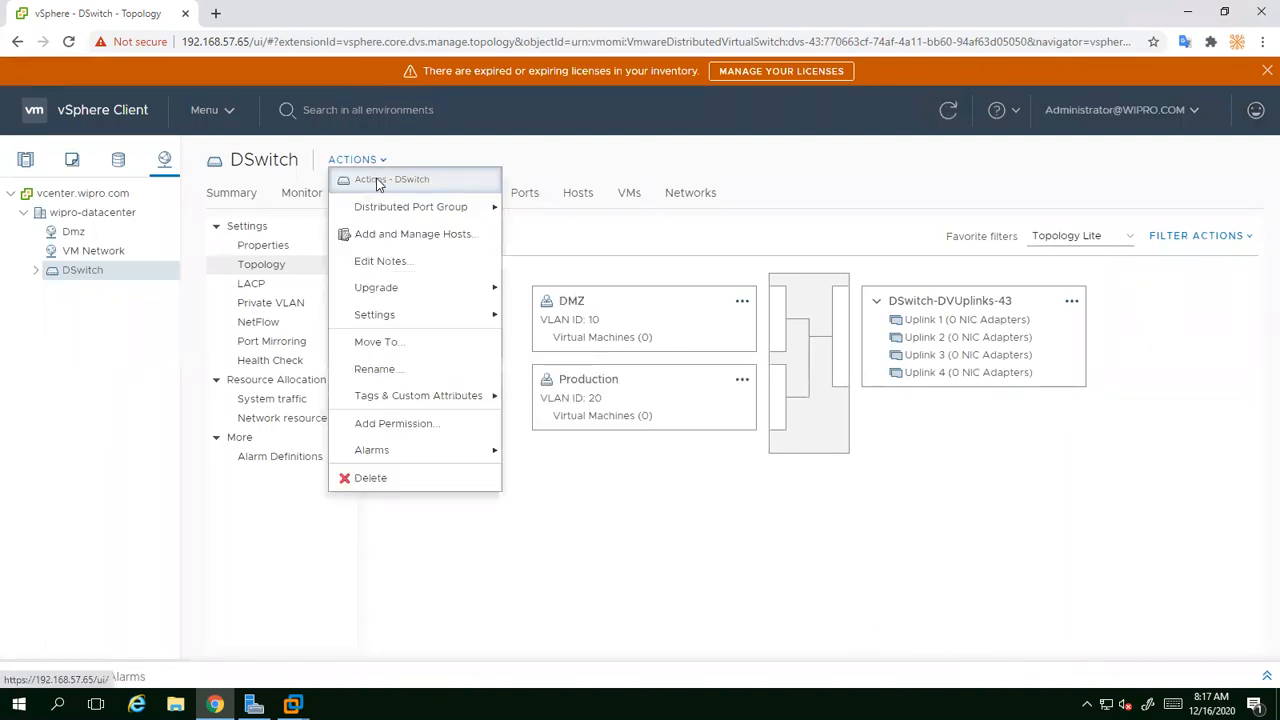
{"action": "mouse_move", "coordinate": [381, 208]}
{"action": "left_click", "coordinate": [640, 208]}
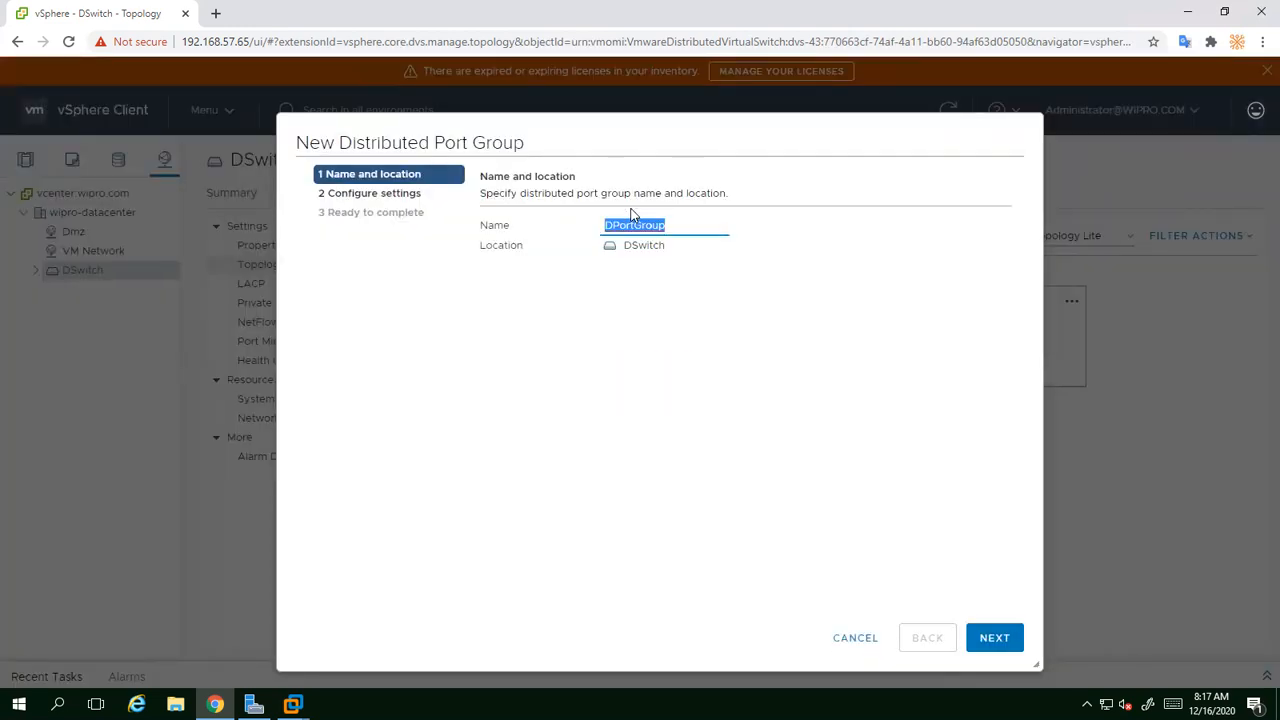
{"action": "type", "text": "Mana"}
{"action": "key", "text": "BackSpace"}
{"action": "key", "text": "BackSpace"}
{"action": "type", "text": "anagemen"}
{"action": "left_click", "coordinate": [983, 630]}
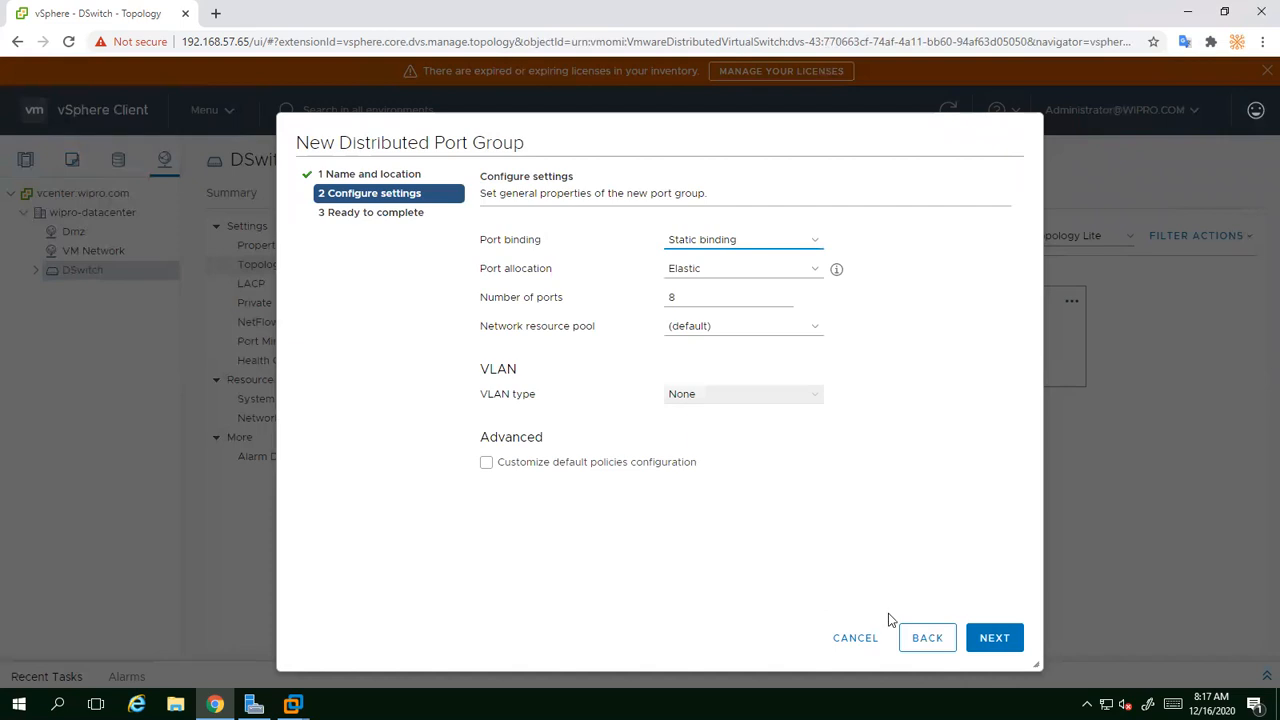
{"action": "left_click", "coordinate": [993, 636]}
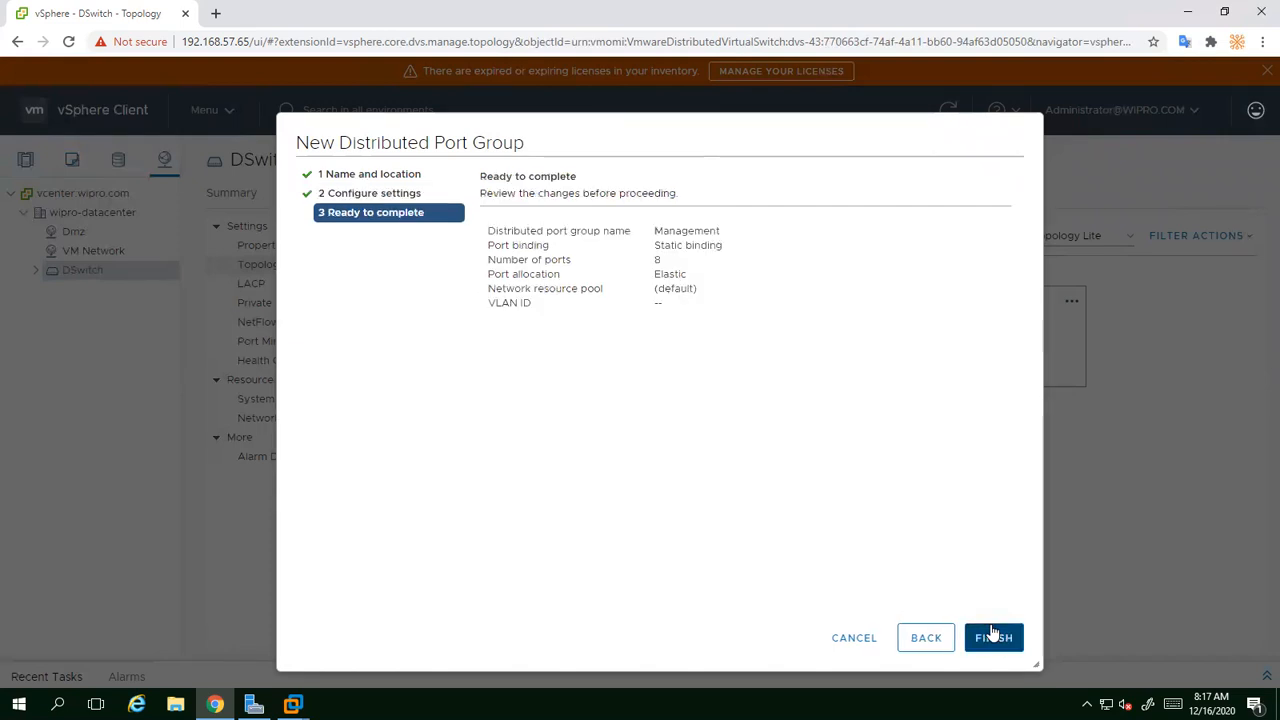
{"action": "left_click", "coordinate": [992, 635]}
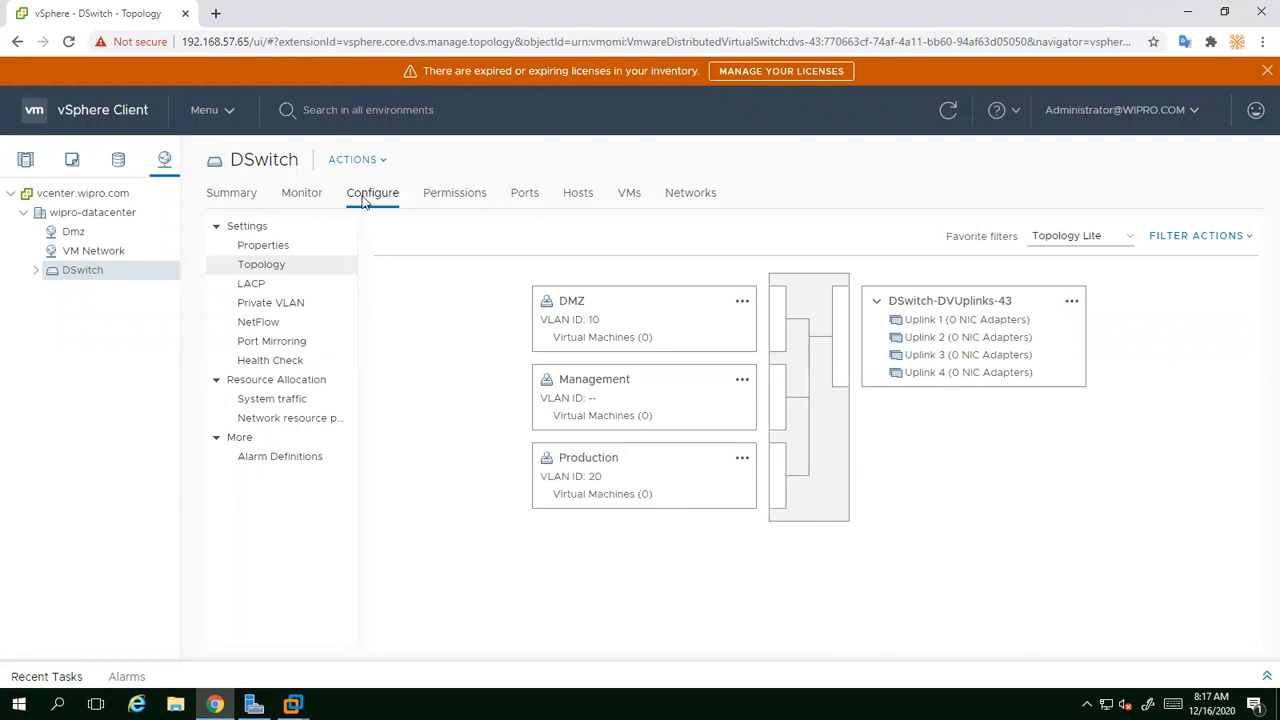
Step: Add a distributed port group named Vmotion to DSwitch with VLAN type None, and highlight the DMZ group's uplink paths in the topology
{"action": "left_click", "coordinate": [374, 162]}
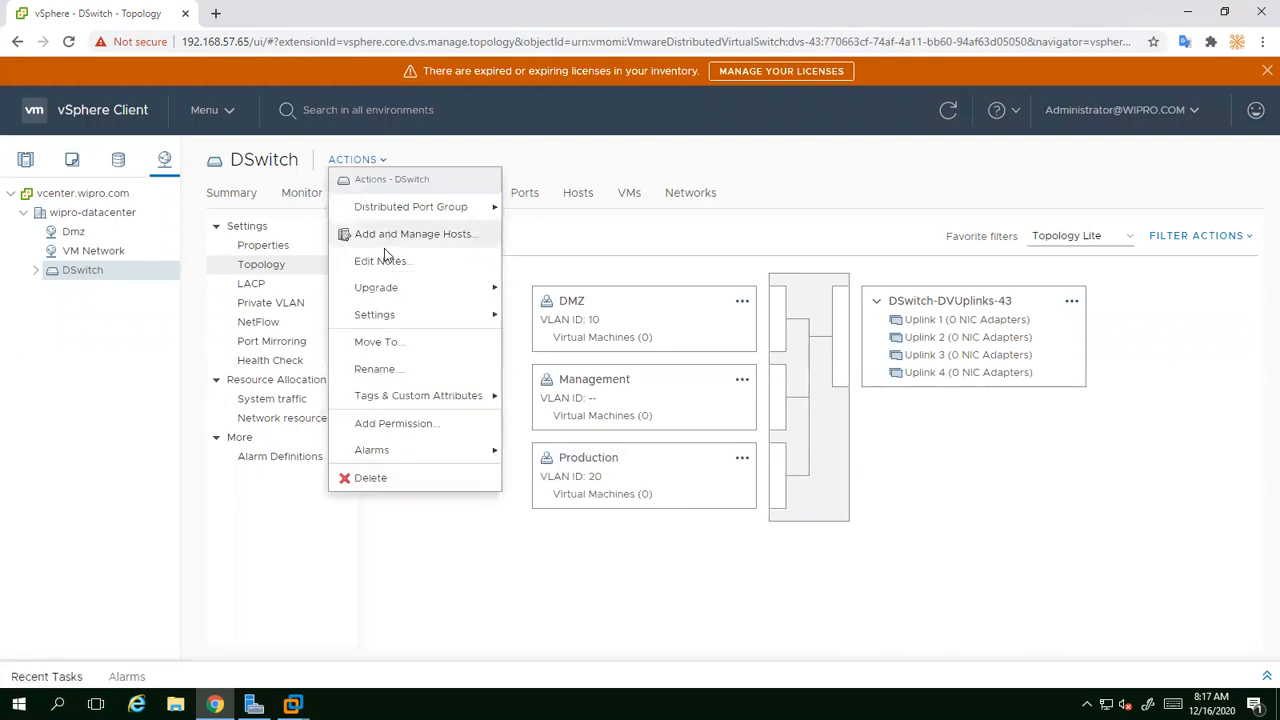
{"action": "mouse_move", "coordinate": [400, 207]}
{"action": "left_click", "coordinate": [546, 210]}
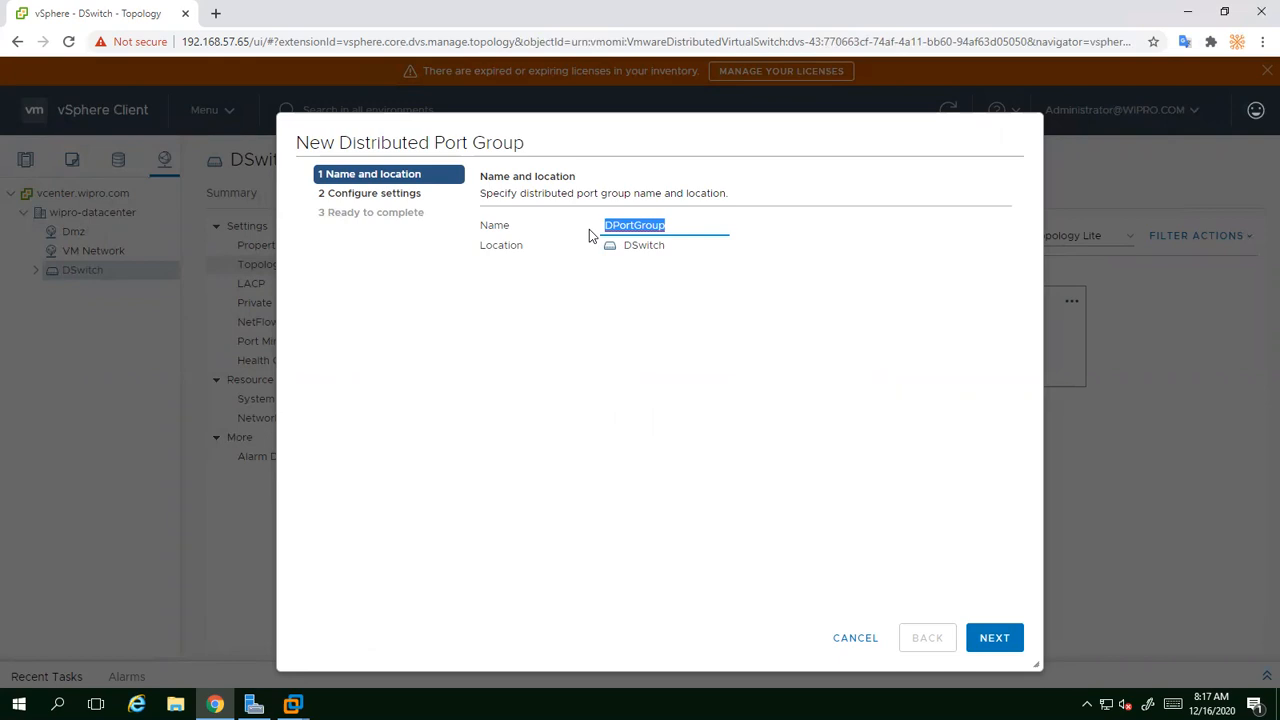
{"action": "type", "text": "Vmotion"}
{"action": "left_click", "coordinate": [992, 645]}
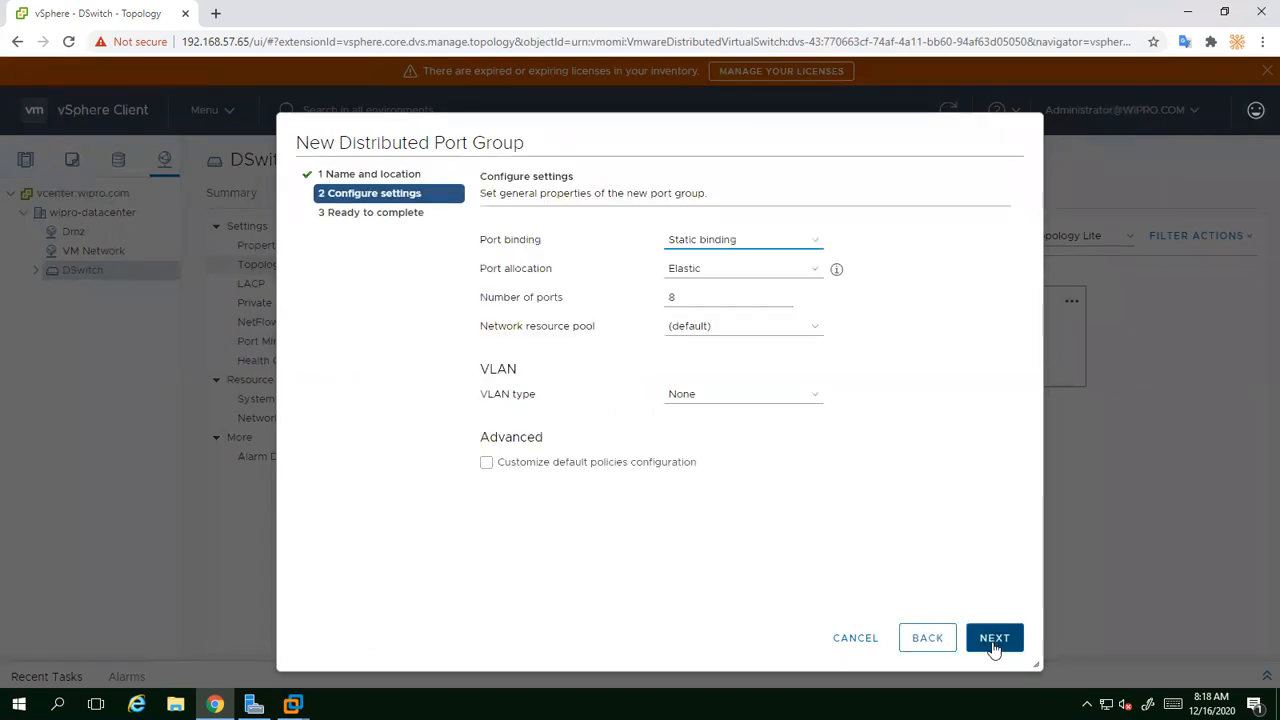
{"action": "left_click", "coordinate": [990, 650]}
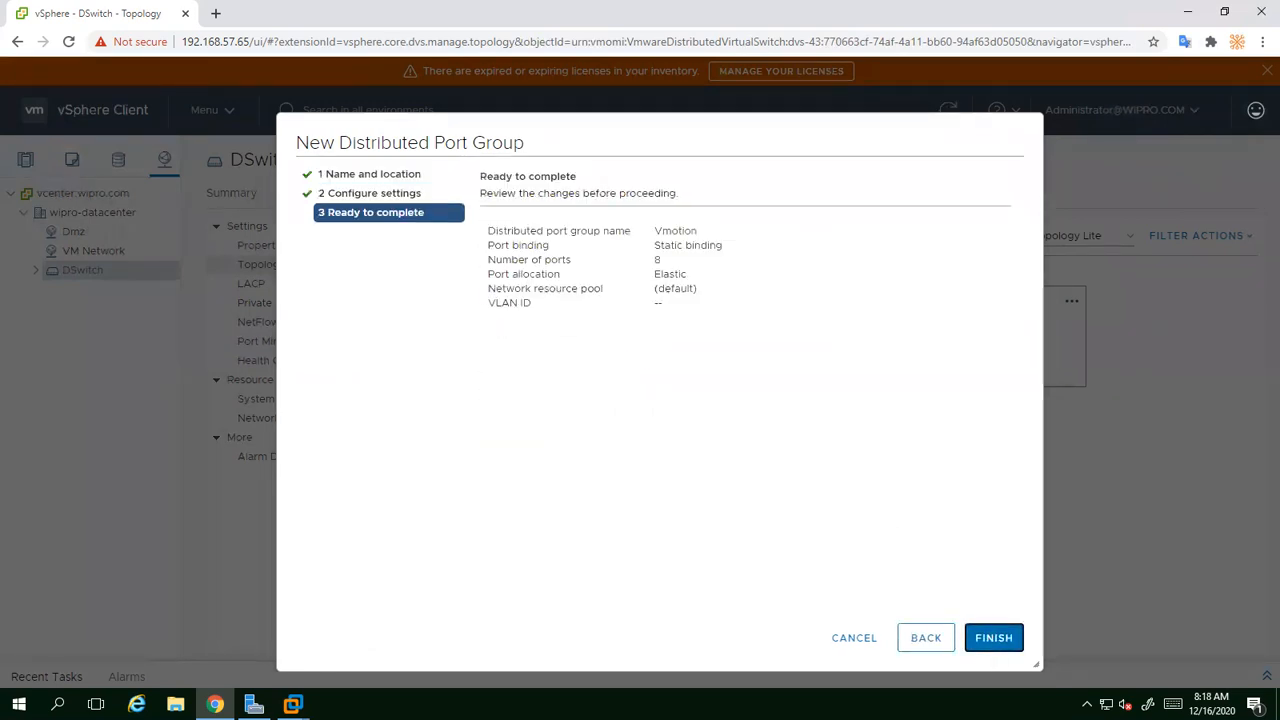
{"action": "left_click", "coordinate": [995, 638]}
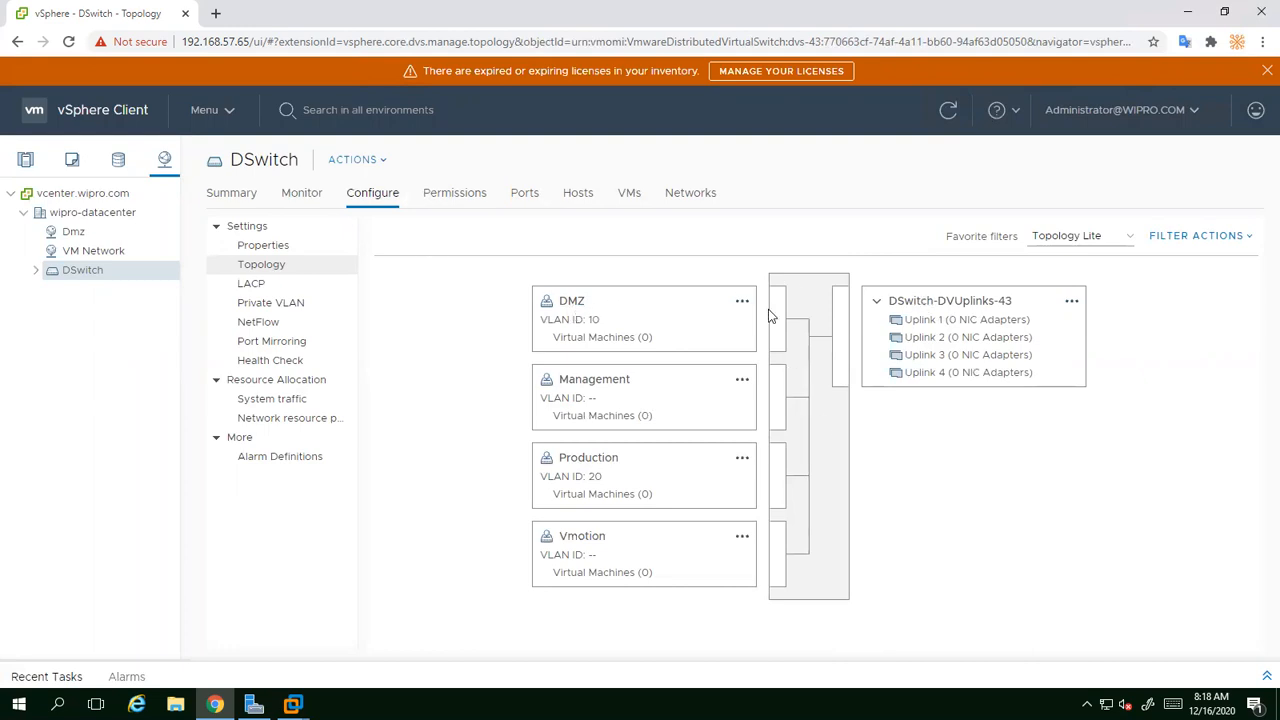
{"action": "left_click", "coordinate": [700, 300]}
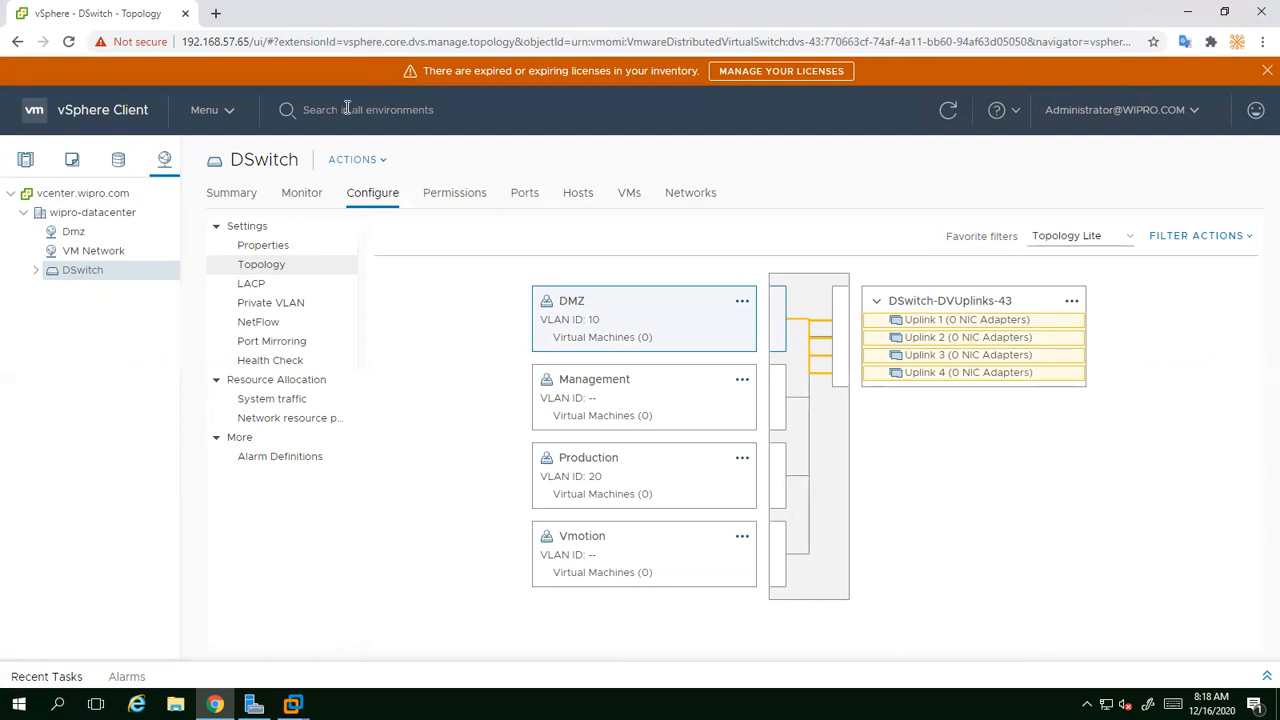
Step: Start adding and managing hosts on DSwitch, choosing the Add hosts task
{"action": "left_click", "coordinate": [381, 165]}
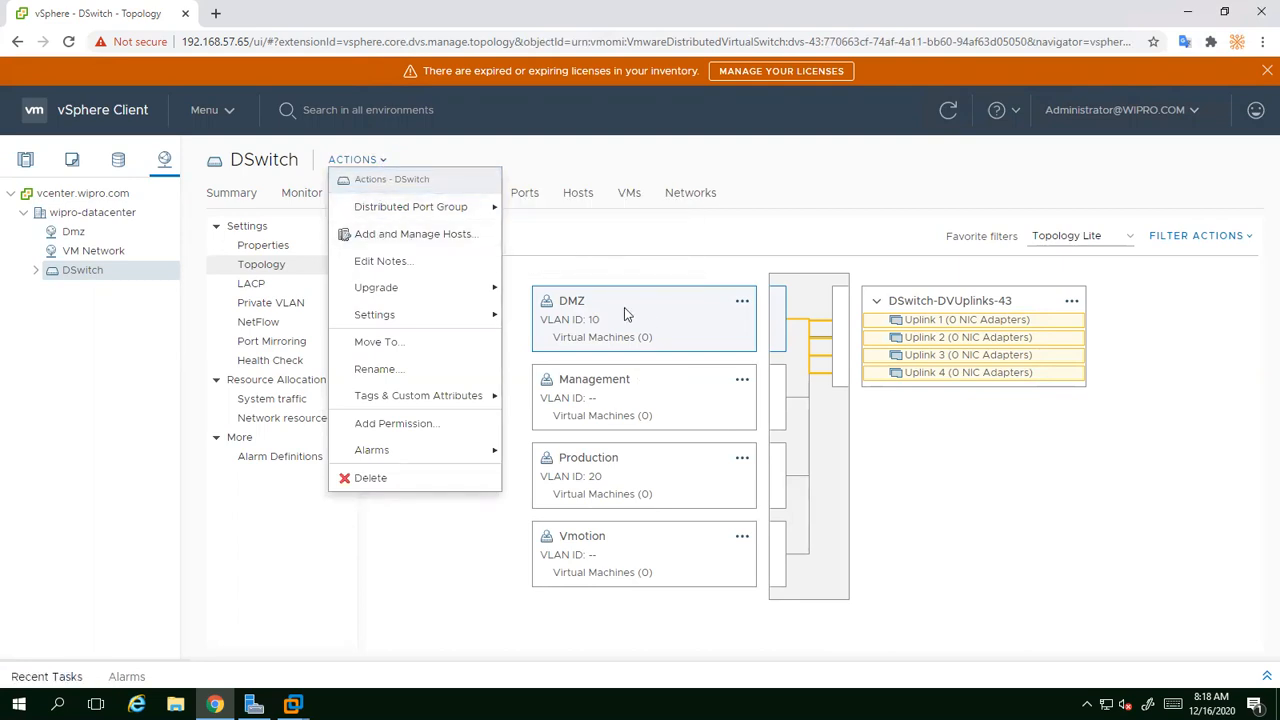
{"action": "left_click", "coordinate": [440, 236]}
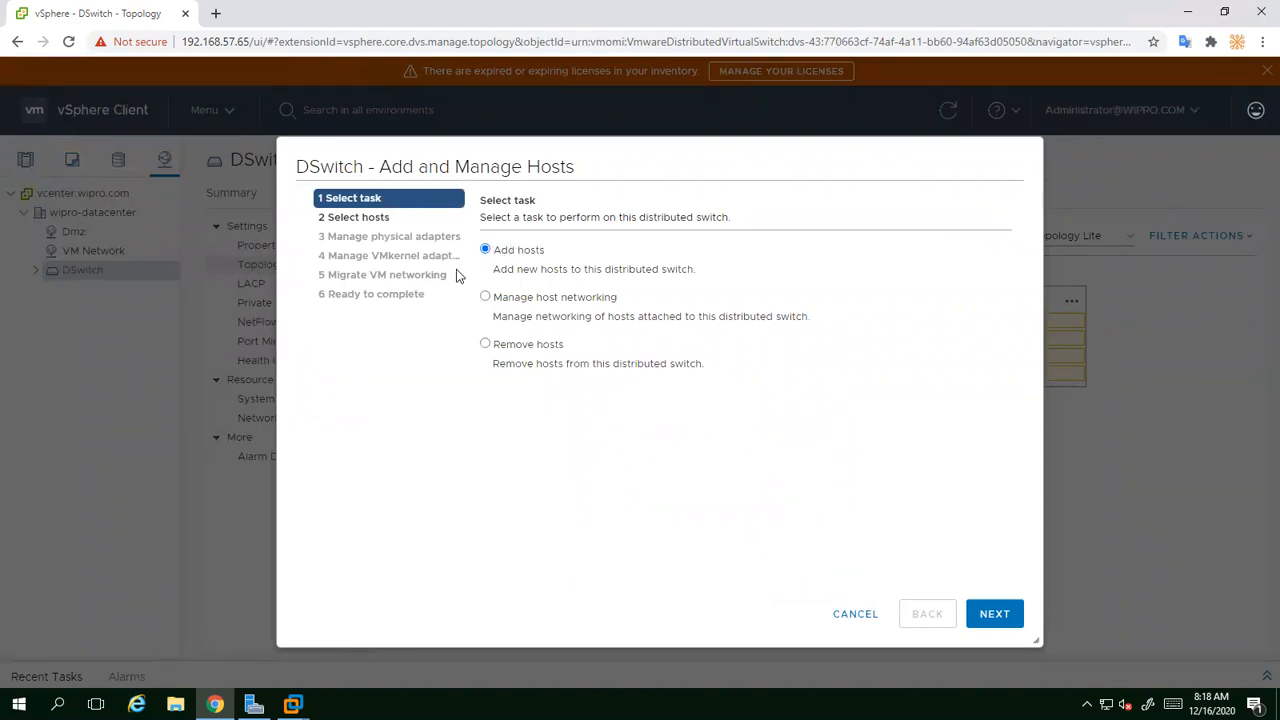
{"action": "left_click", "coordinate": [502, 297]}
{"action": "left_click", "coordinate": [507, 348]}
{"action": "left_click", "coordinate": [485, 250]}
{"action": "left_click", "coordinate": [994, 613]}
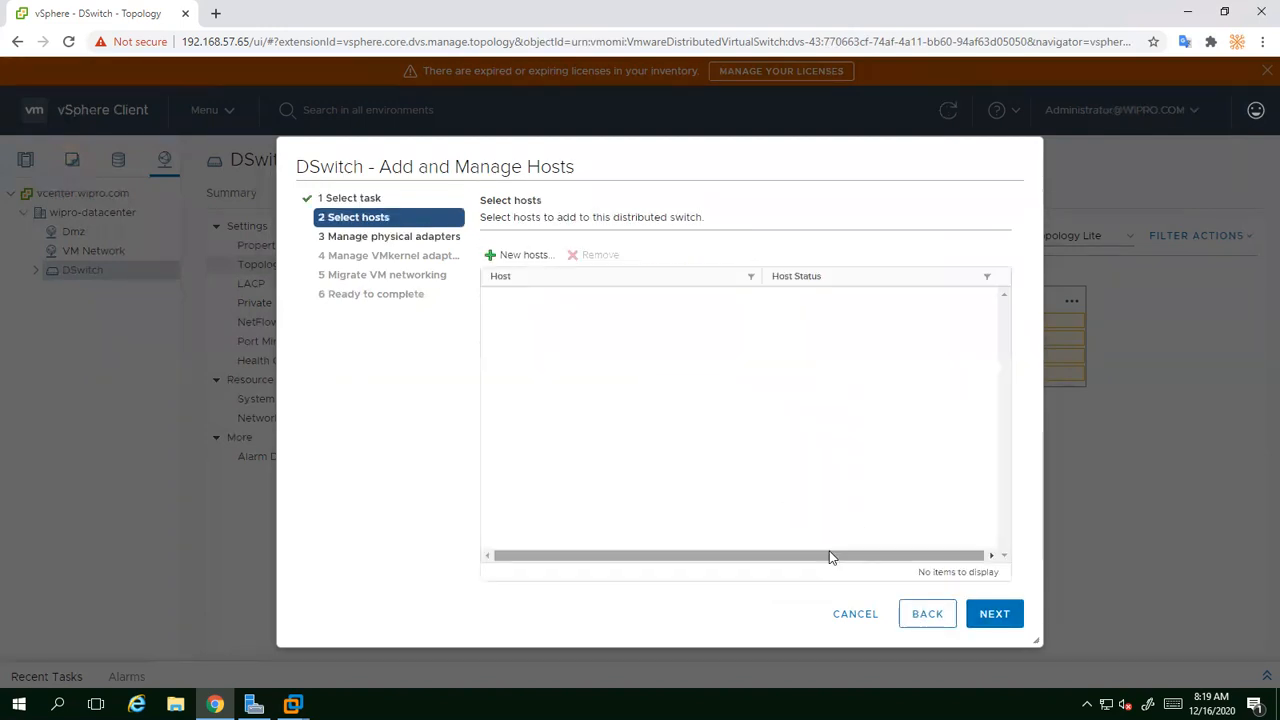
Step: Select only esxi-1.wipro.com as the new host for DSwitch and proceed to its physical adapters
{"action": "left_click", "coordinate": [522, 256]}
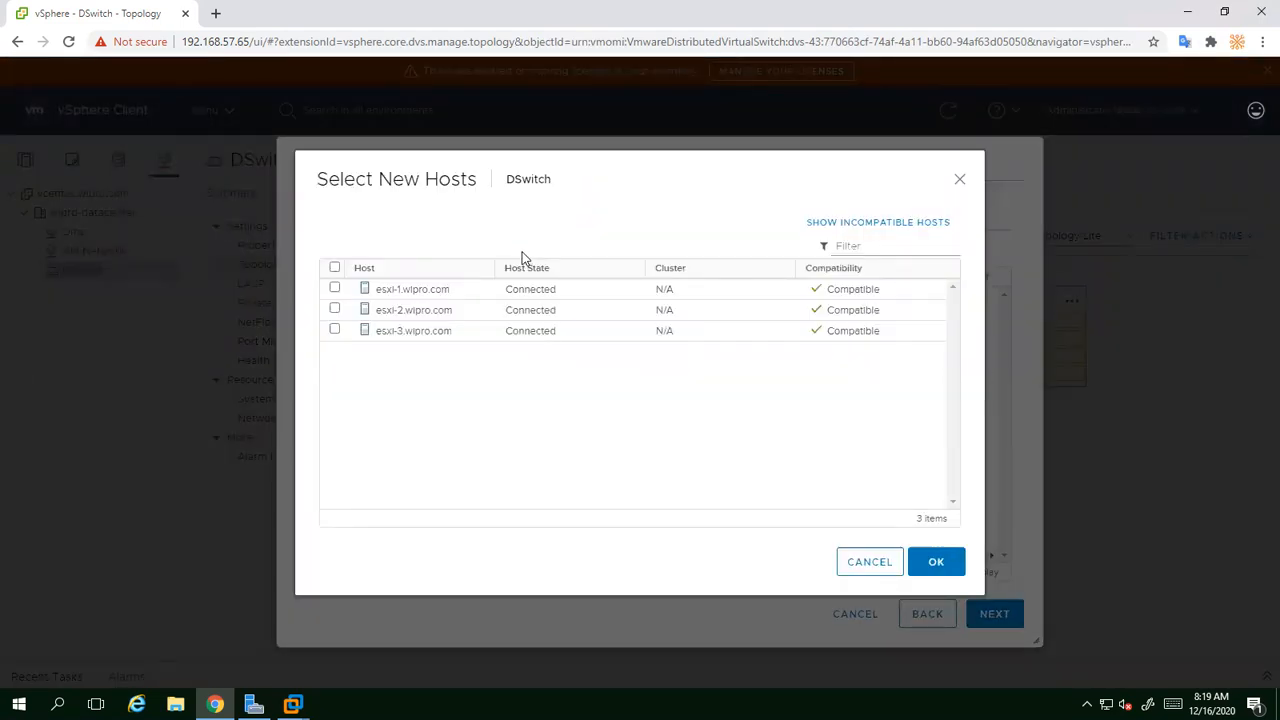
{"action": "left_click", "coordinate": [335, 288]}
{"action": "left_click", "coordinate": [335, 309]}
{"action": "left_click", "coordinate": [335, 331]}
{"action": "left_click", "coordinate": [336, 311]}
{"action": "left_click", "coordinate": [336, 329]}
{"action": "left_click", "coordinate": [942, 568]}
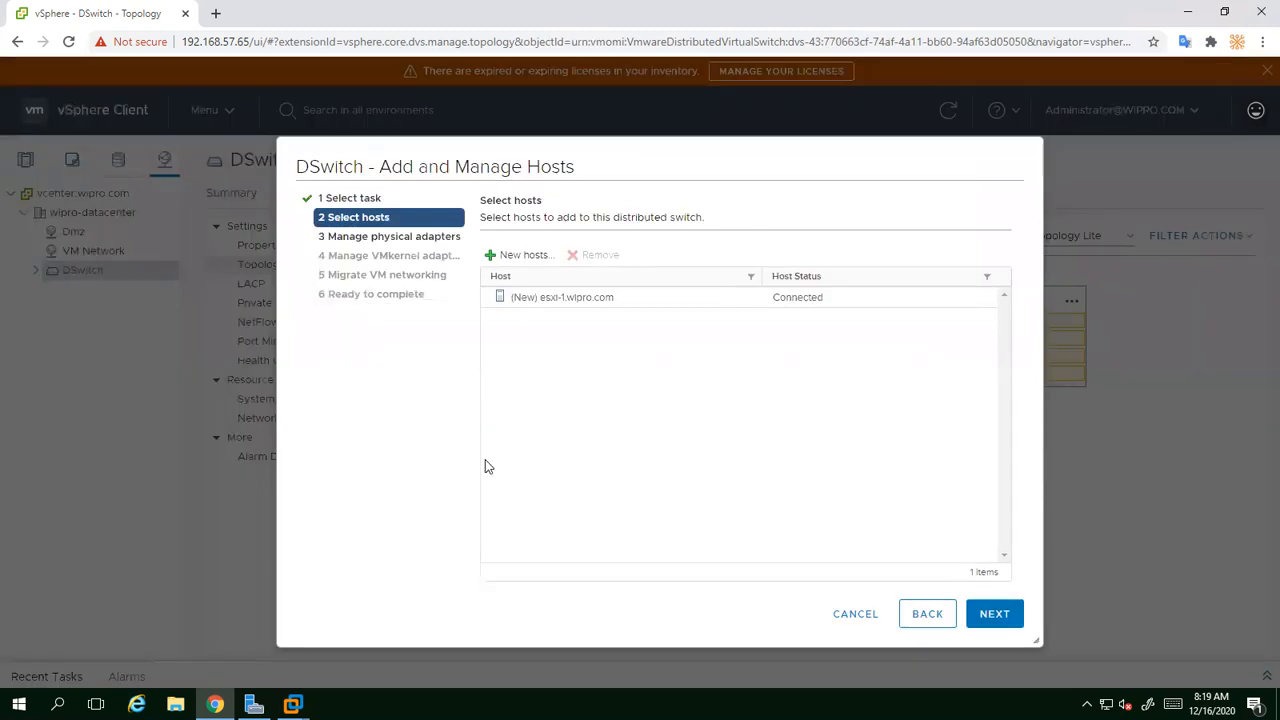
{"action": "left_click", "coordinate": [974, 614]}
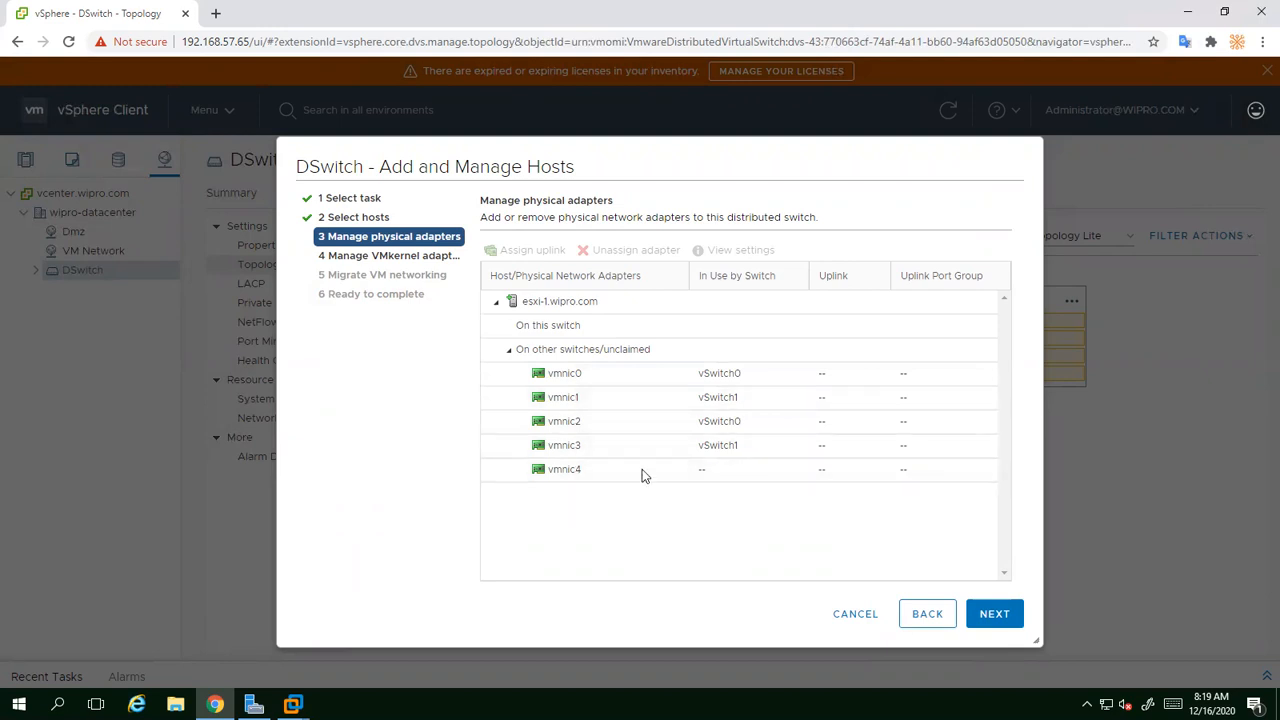
Step: Assign esxi-1.wipro.com's adapter vmnic1 to Uplink 1 and vmnic2 to Uplink 2 of DSwitch
{"action": "left_click", "coordinate": [575, 402]}
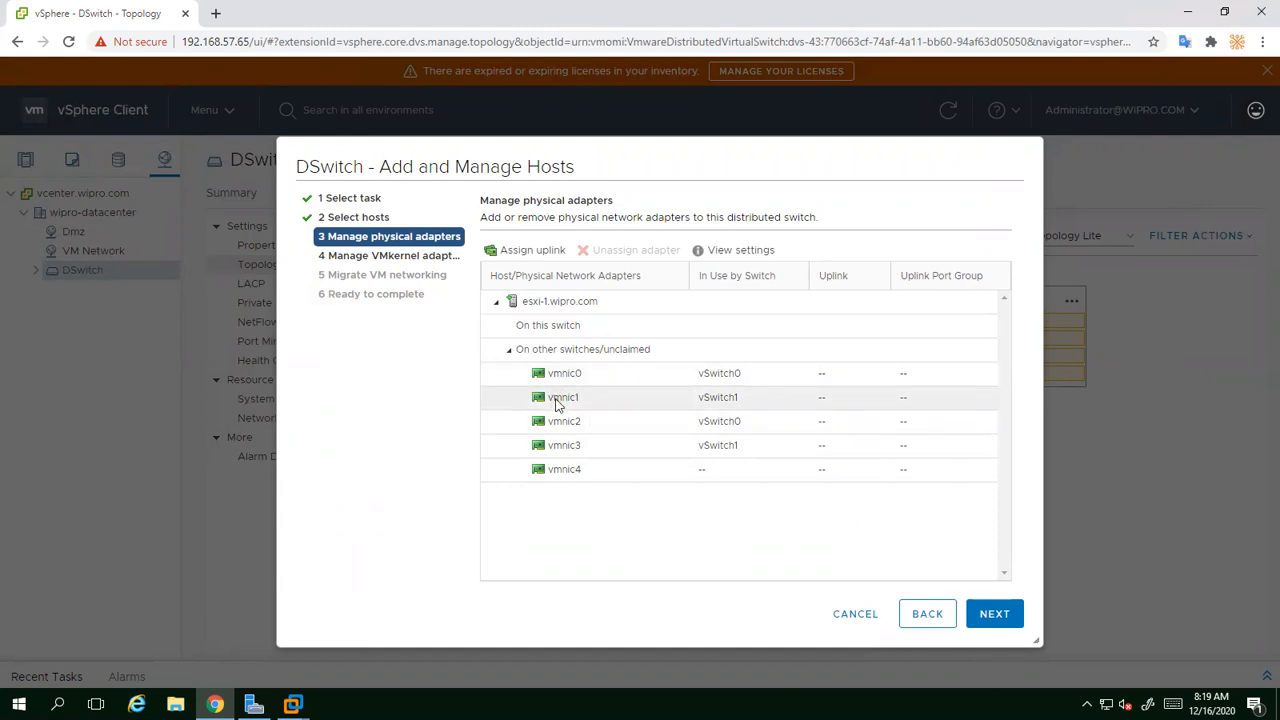
{"action": "left_click", "coordinate": [529, 250]}
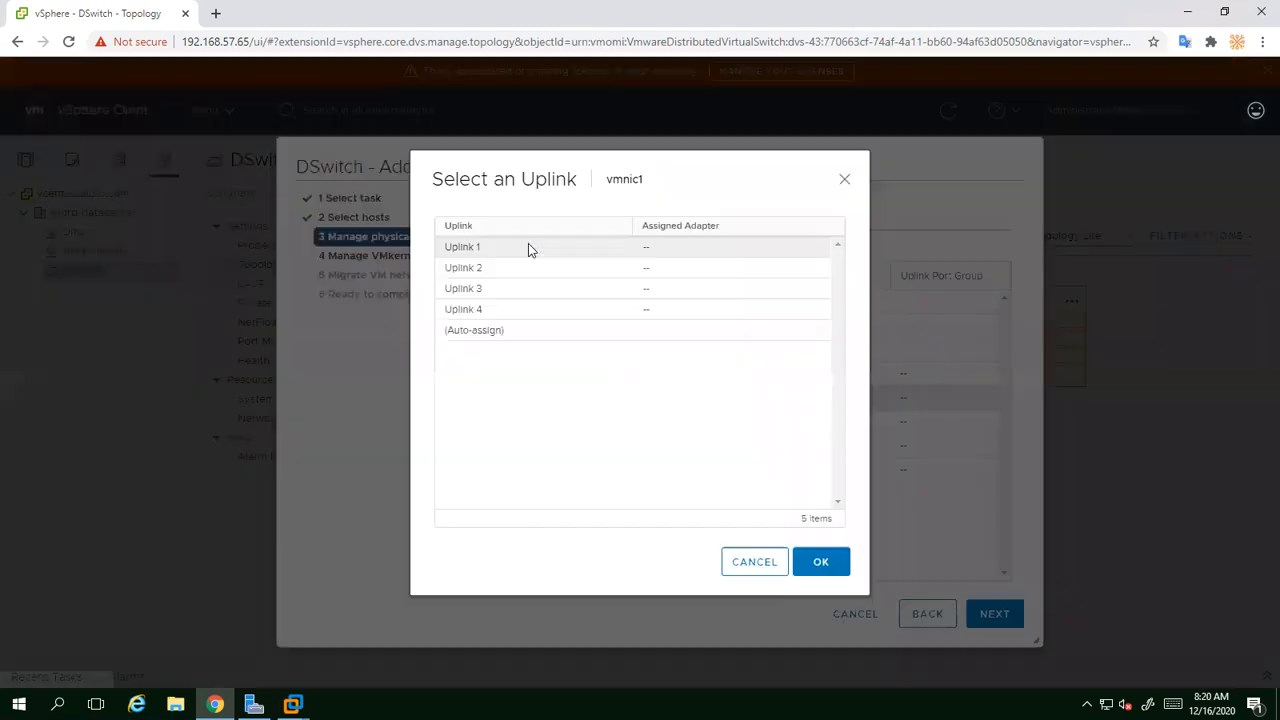
{"action": "left_click", "coordinate": [470, 247]}
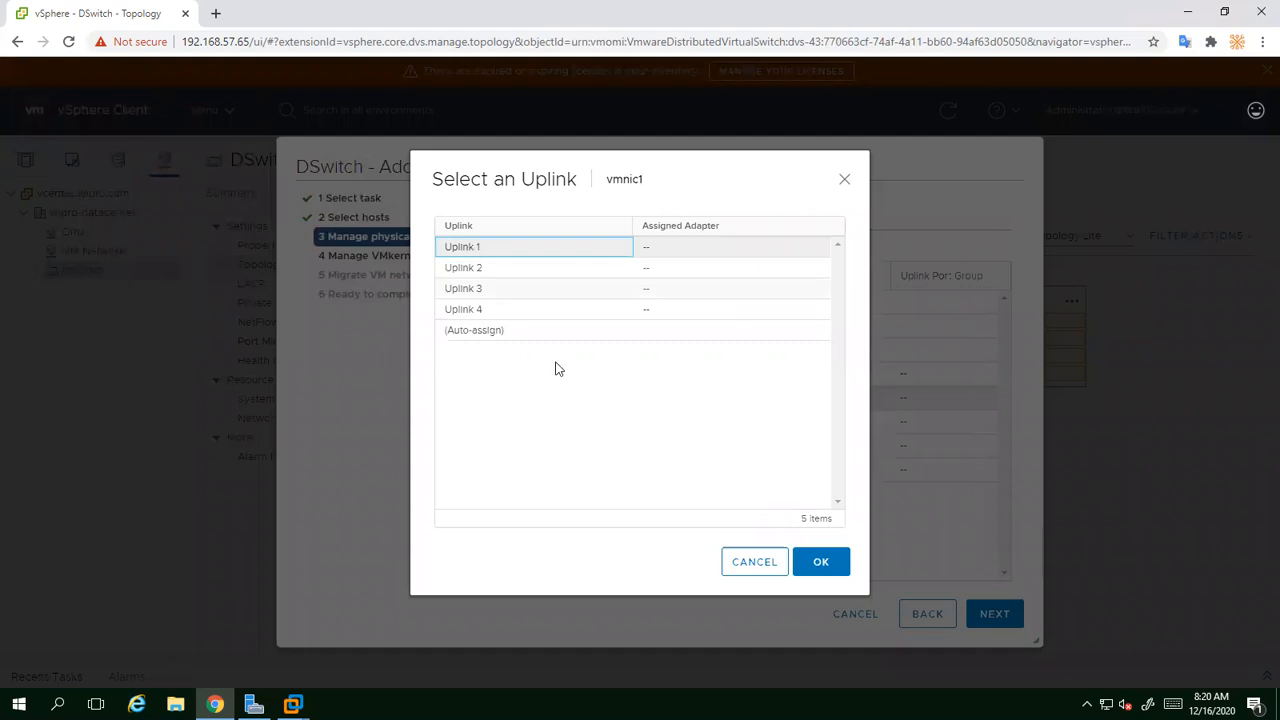
{"action": "left_click", "coordinate": [819, 563]}
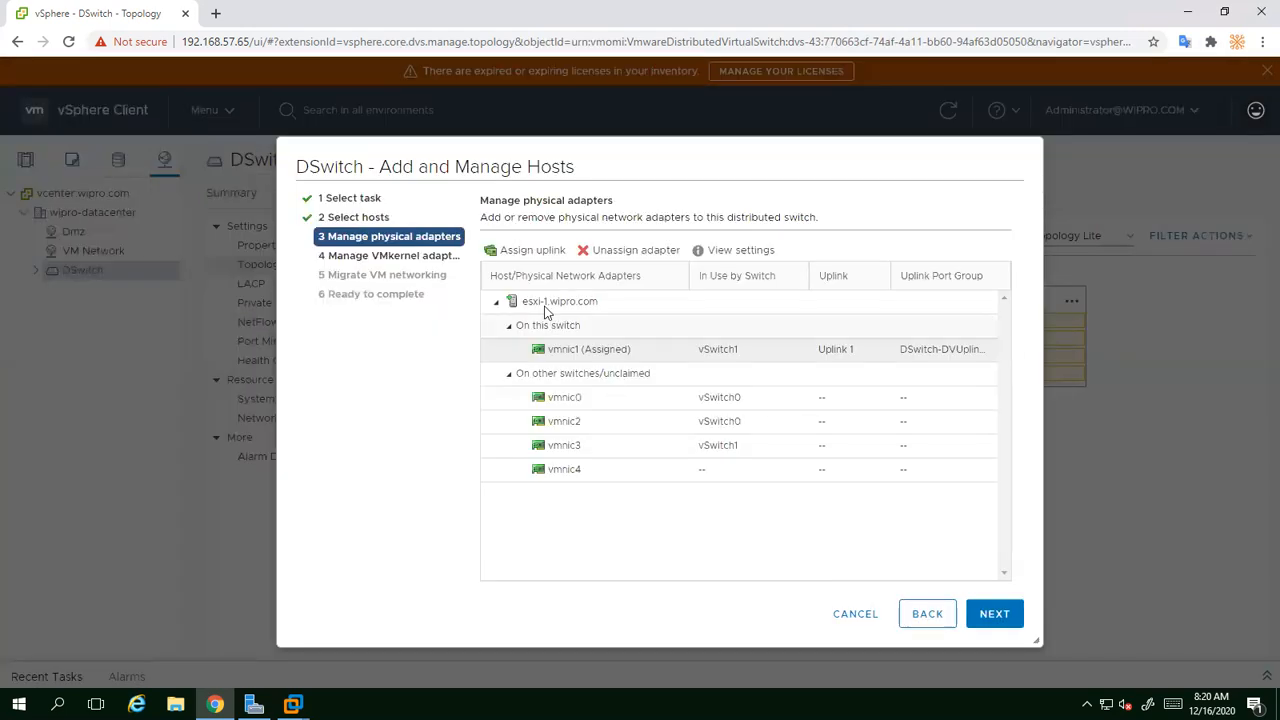
{"action": "left_click", "coordinate": [557, 420]}
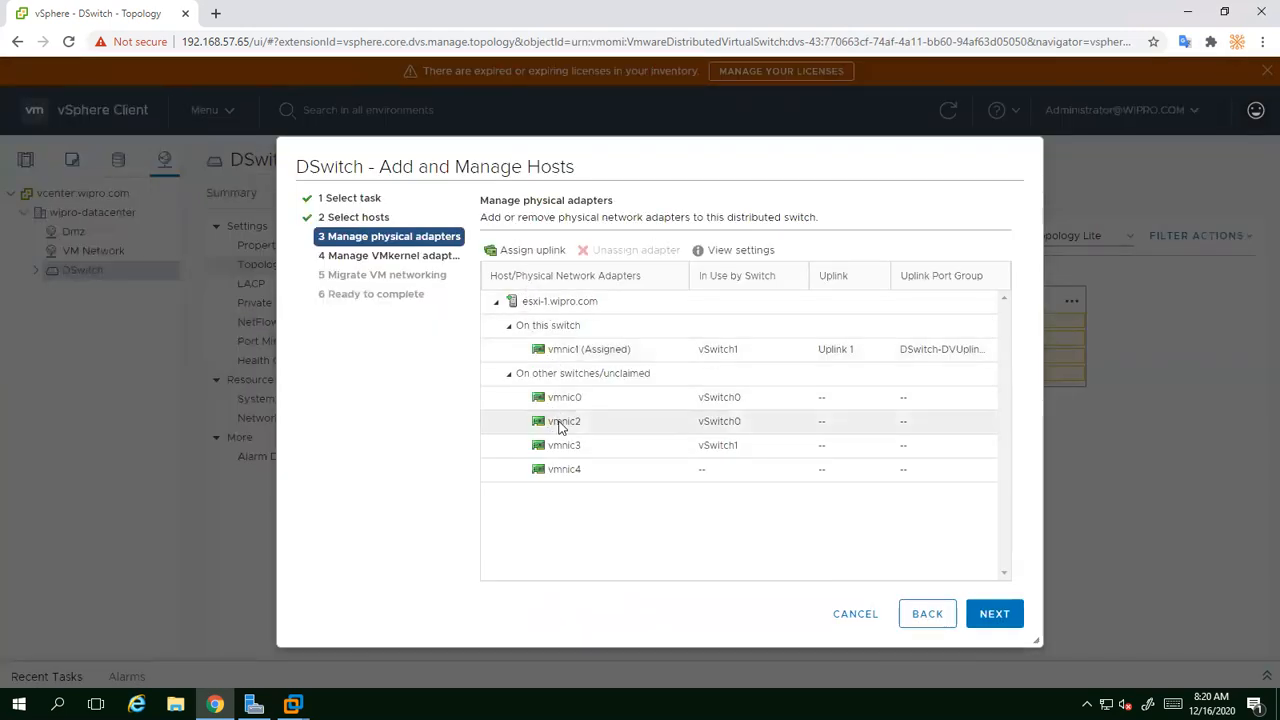
{"action": "left_click", "coordinate": [518, 253]}
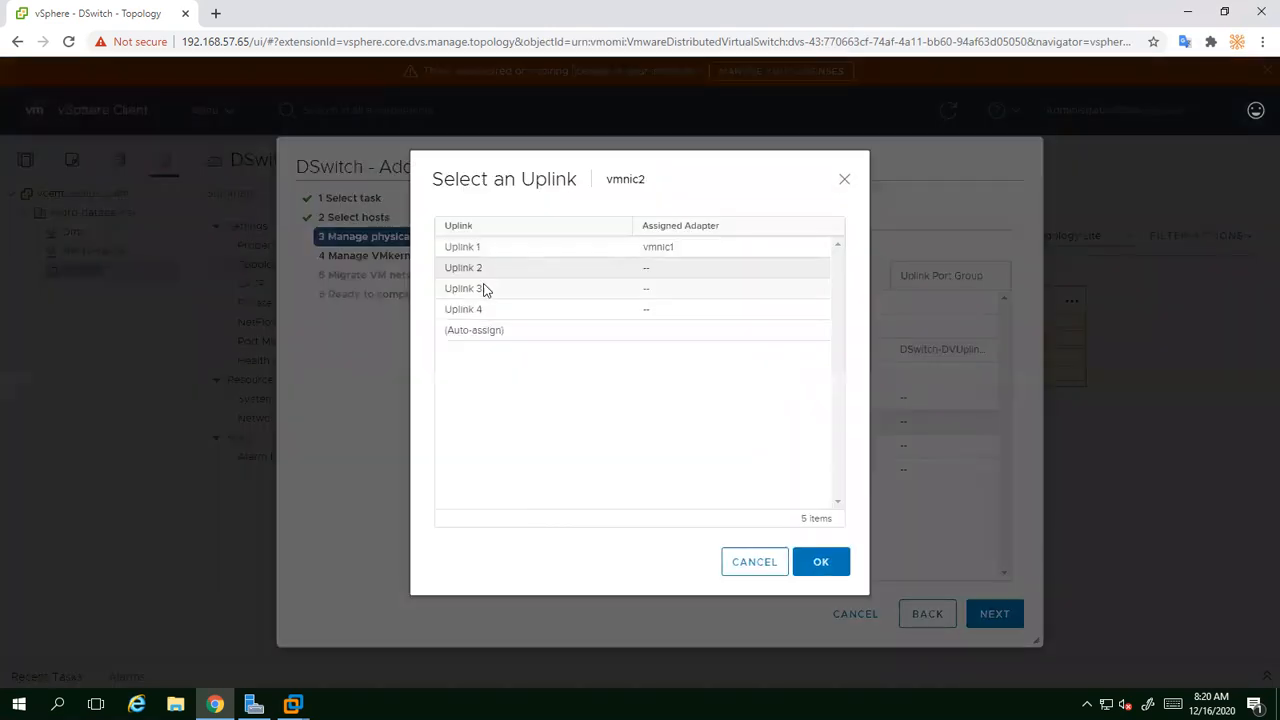
{"action": "left_click", "coordinate": [477, 268]}
{"action": "left_click", "coordinate": [820, 562]}
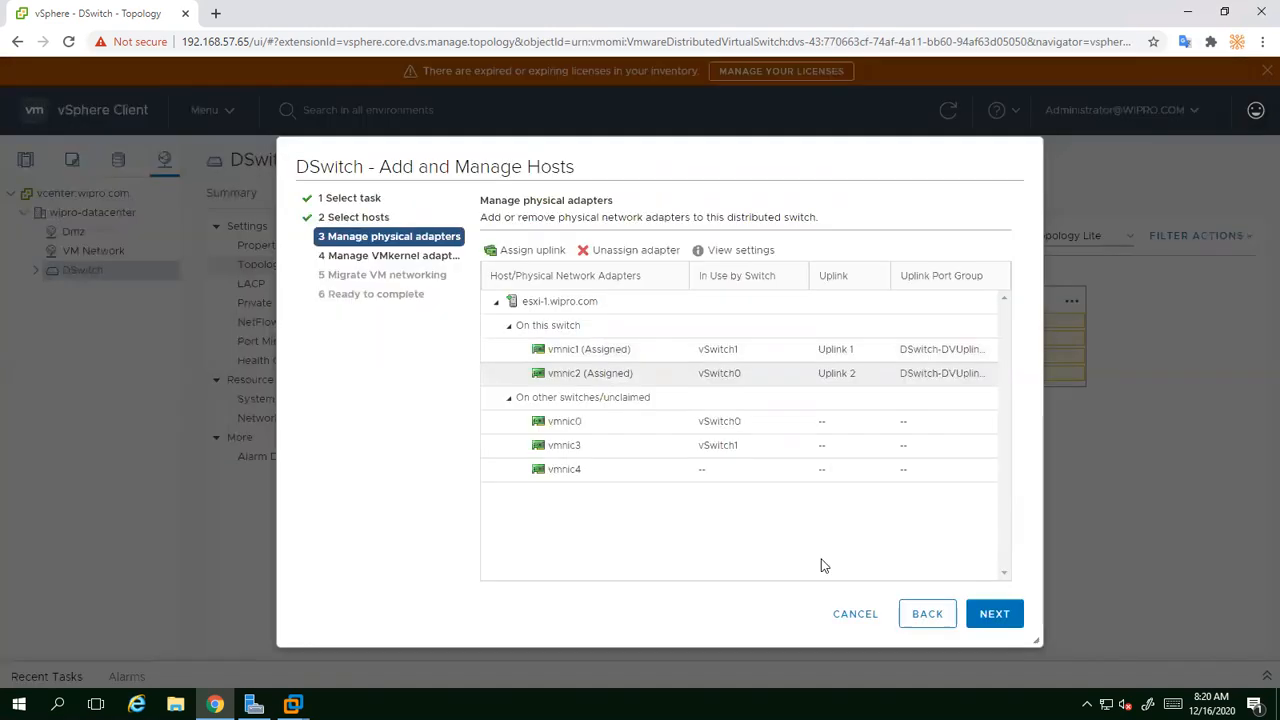
Step: Assign vmnic3 to Uplink 3 and vmnic4 to Uplink 4, then proceed to the host's VMkernel adapters
{"action": "left_click", "coordinate": [562, 447]}
{"action": "left_click", "coordinate": [512, 252]}
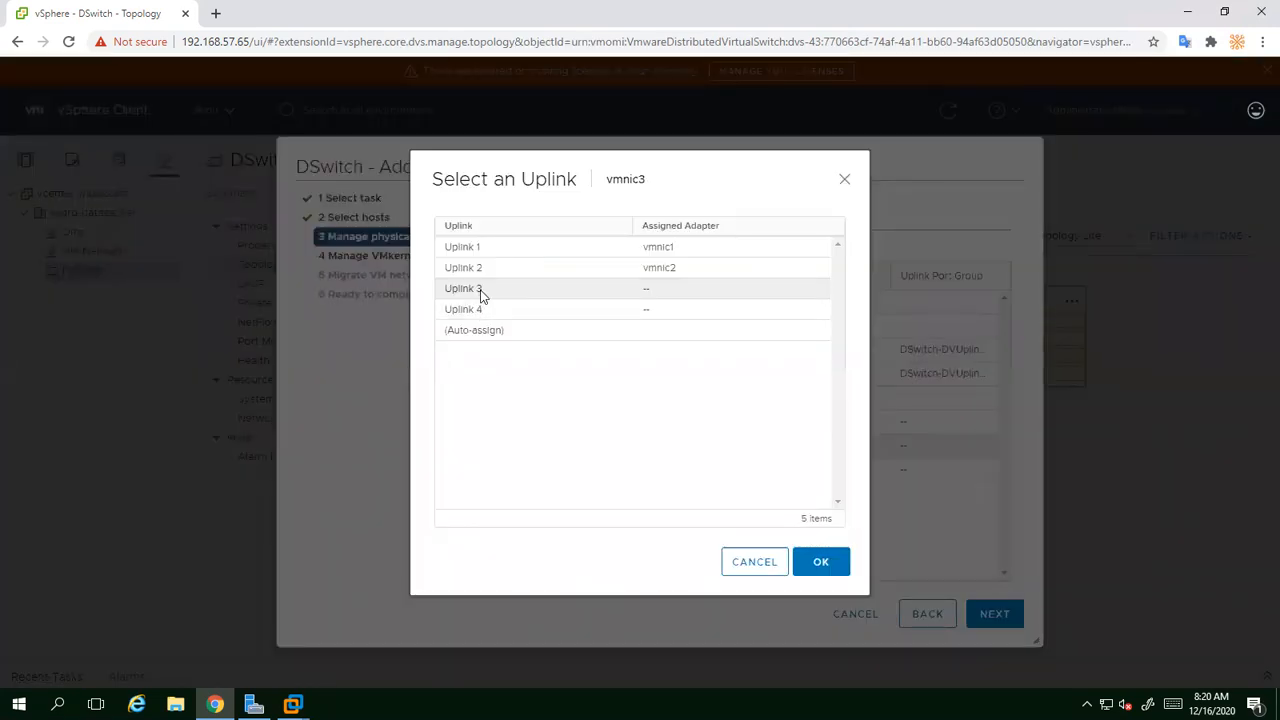
{"action": "left_click", "coordinate": [821, 561]}
{"action": "left_click", "coordinate": [562, 472]}
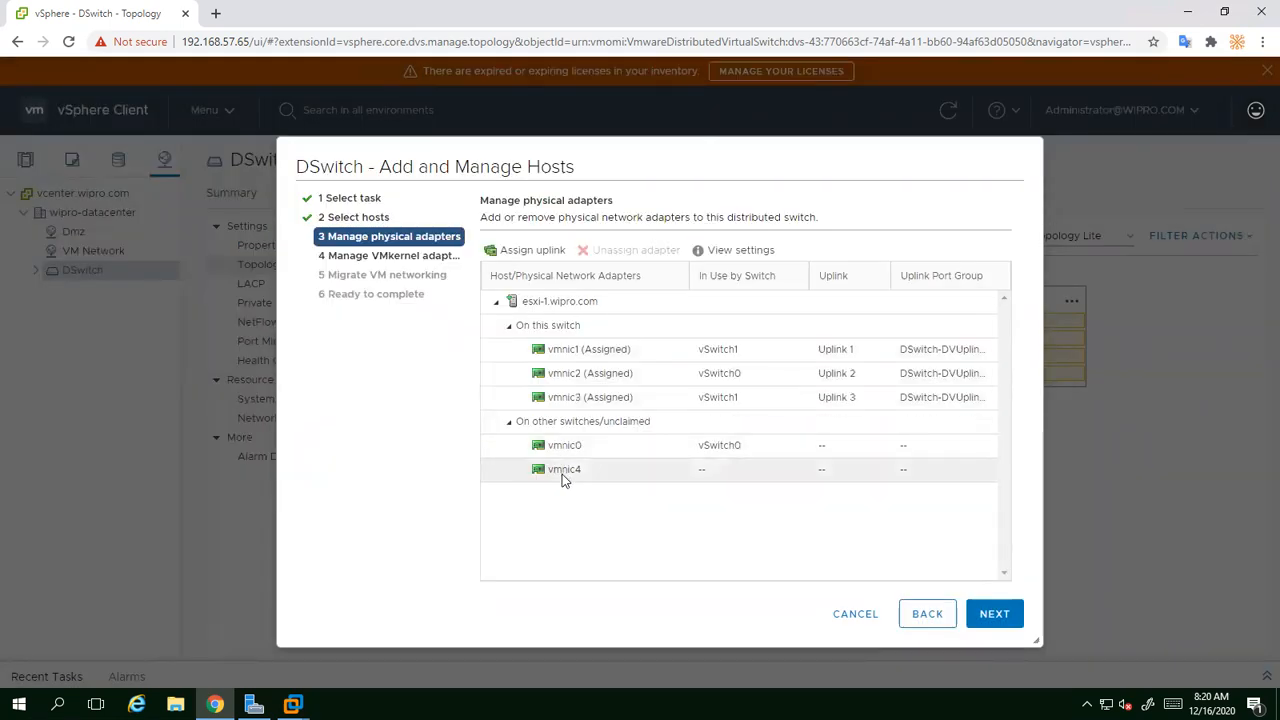
{"action": "left_click", "coordinate": [512, 252]}
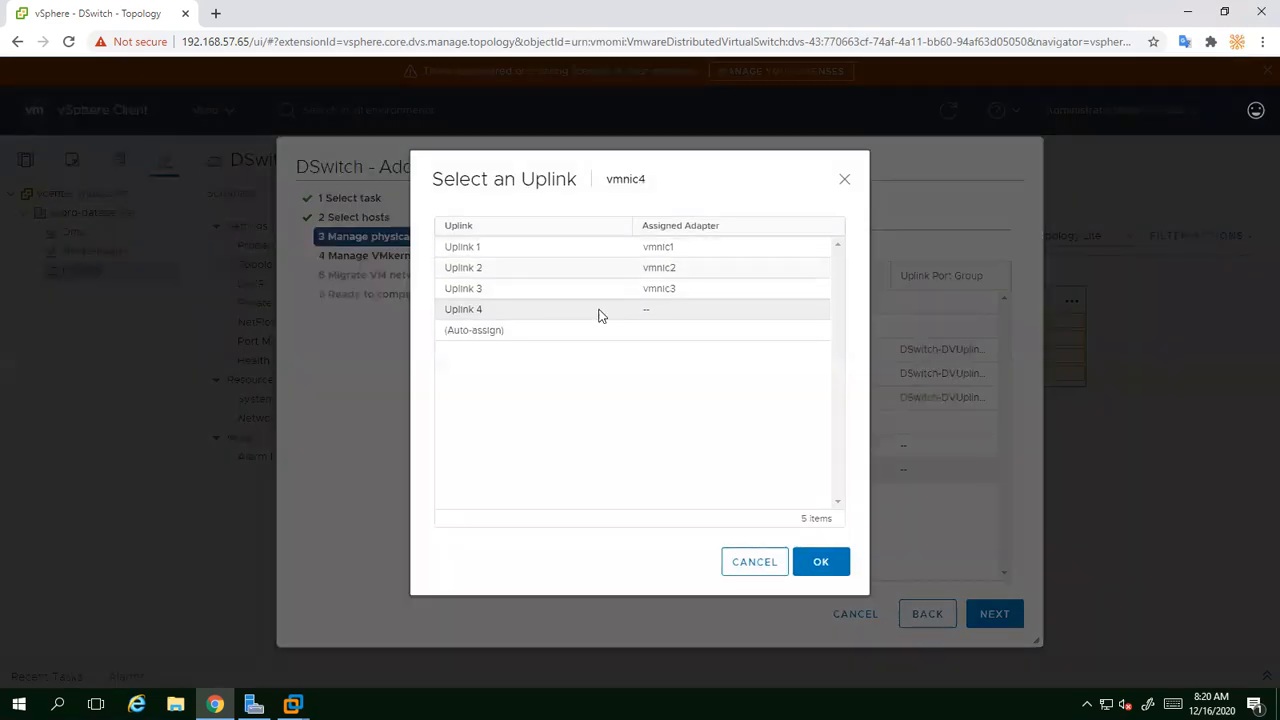
{"action": "left_click", "coordinate": [820, 561]}
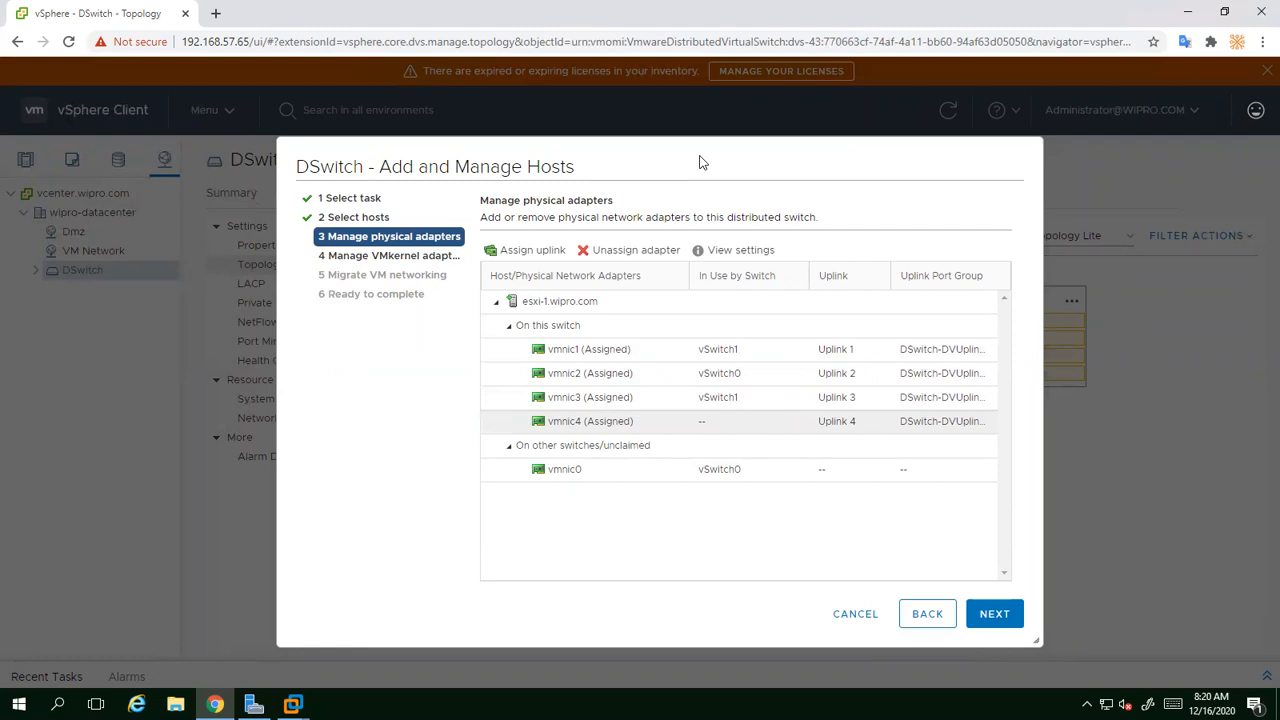
{"action": "left_click_drag", "start_coordinate": [963, 166], "coordinate": [810, 196]}
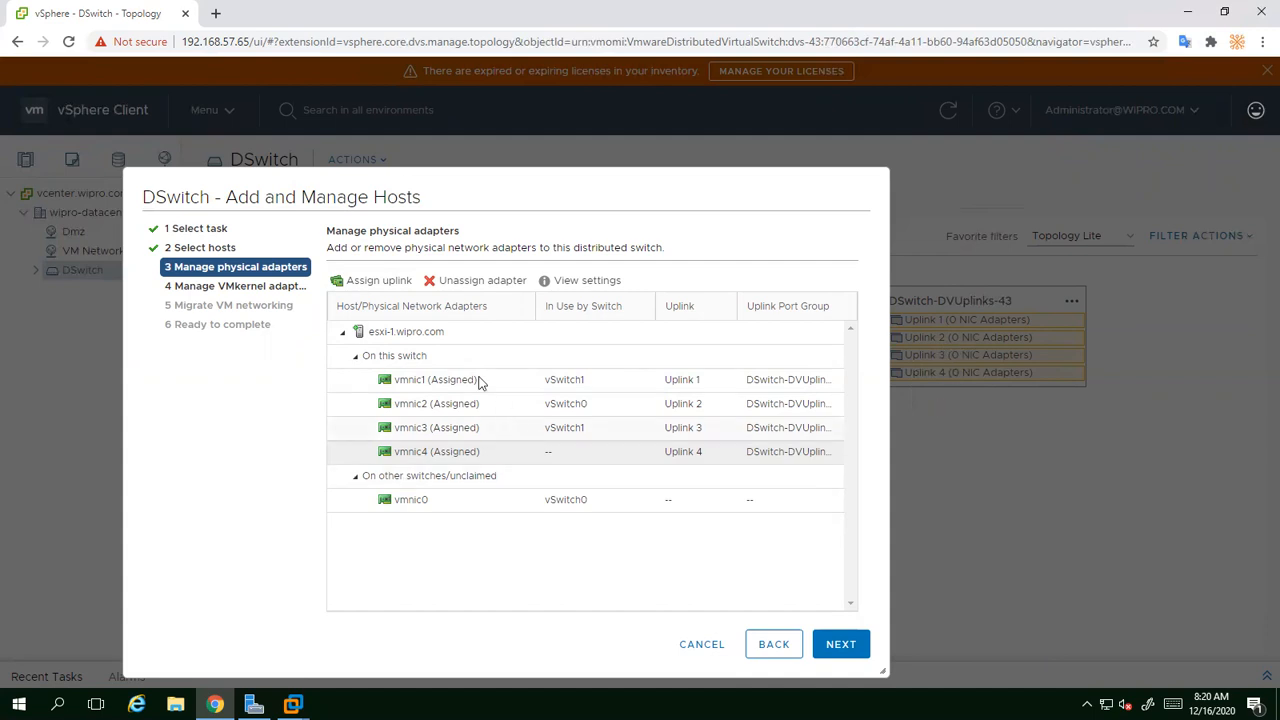
{"action": "left_click", "coordinate": [841, 646]}
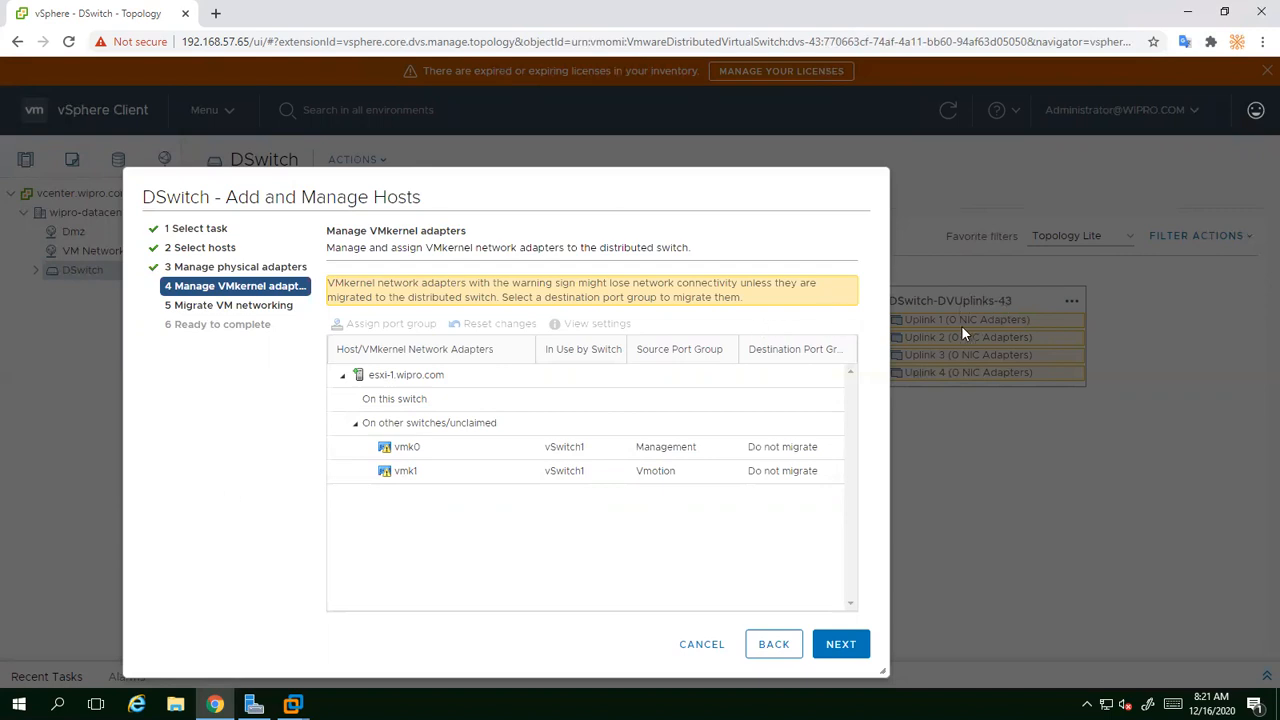
Step: Assign VMkernel adapter vmk0 of esxi-1.wipro.com to the Management port group on DSwitch
{"action": "left_click", "coordinate": [522, 450]}
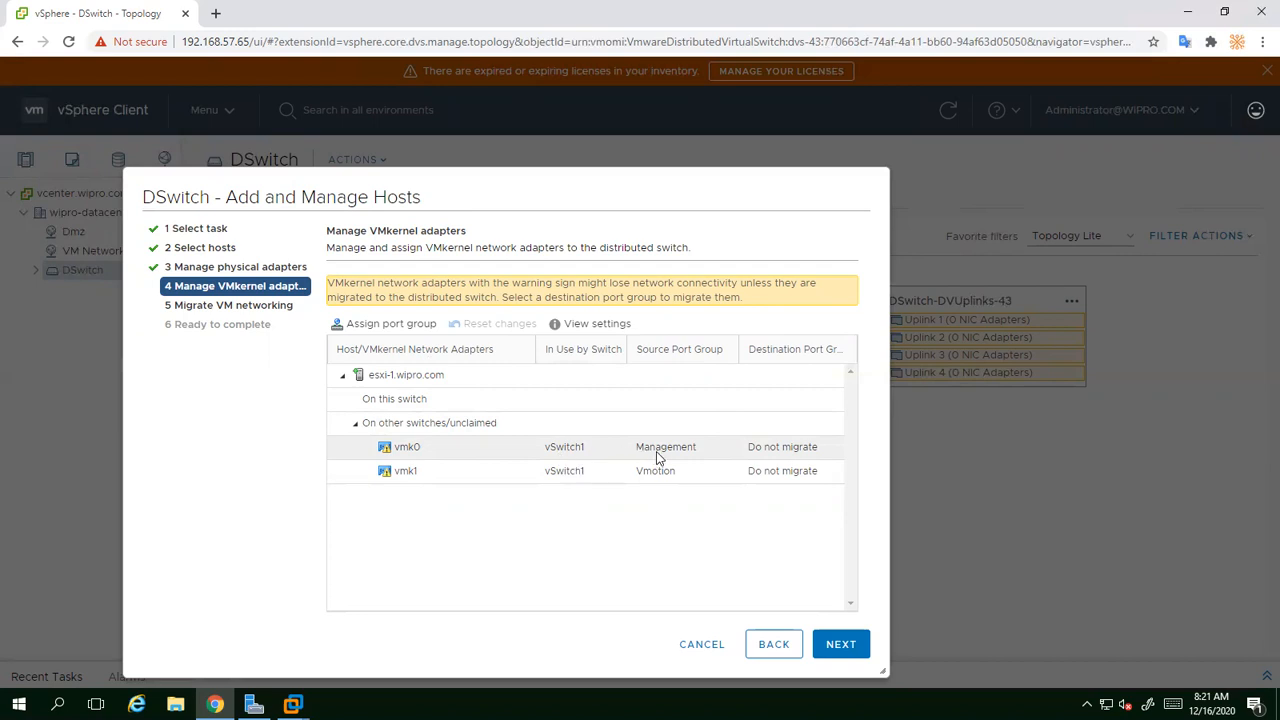
{"action": "left_click", "coordinate": [394, 329]}
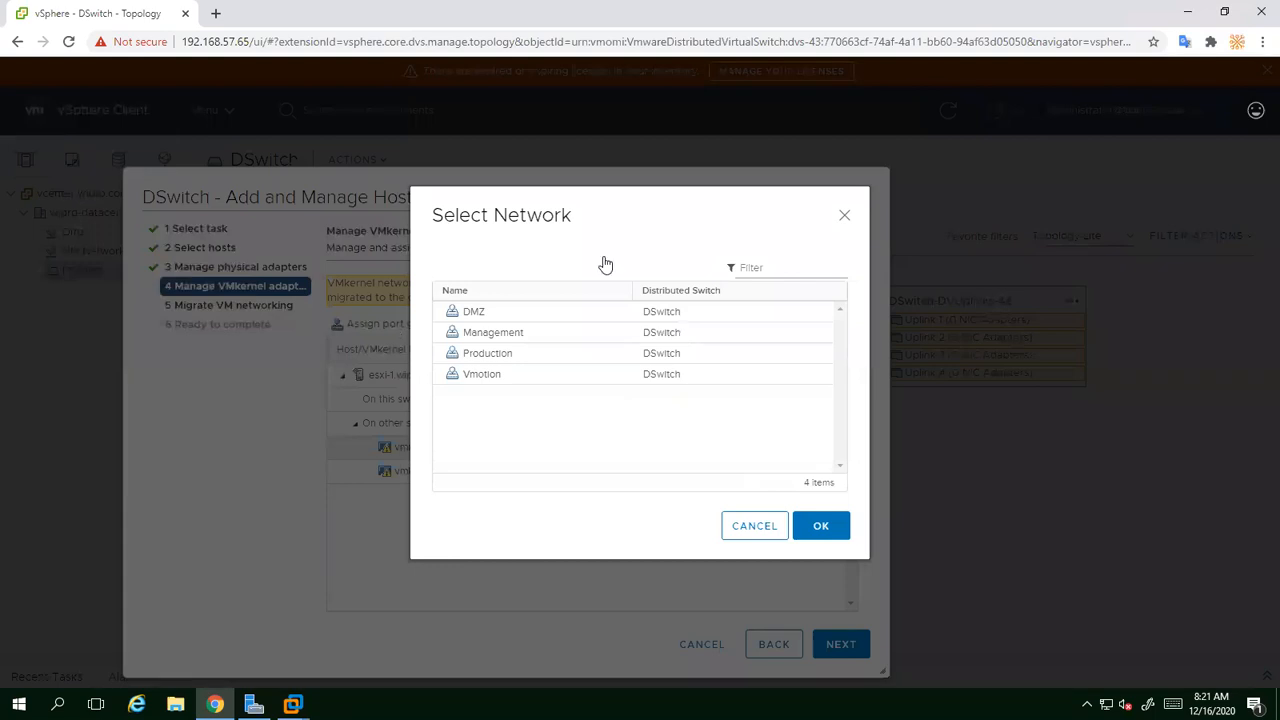
{"action": "left_click_drag", "start_coordinate": [729, 201], "coordinate": [369, 301]}
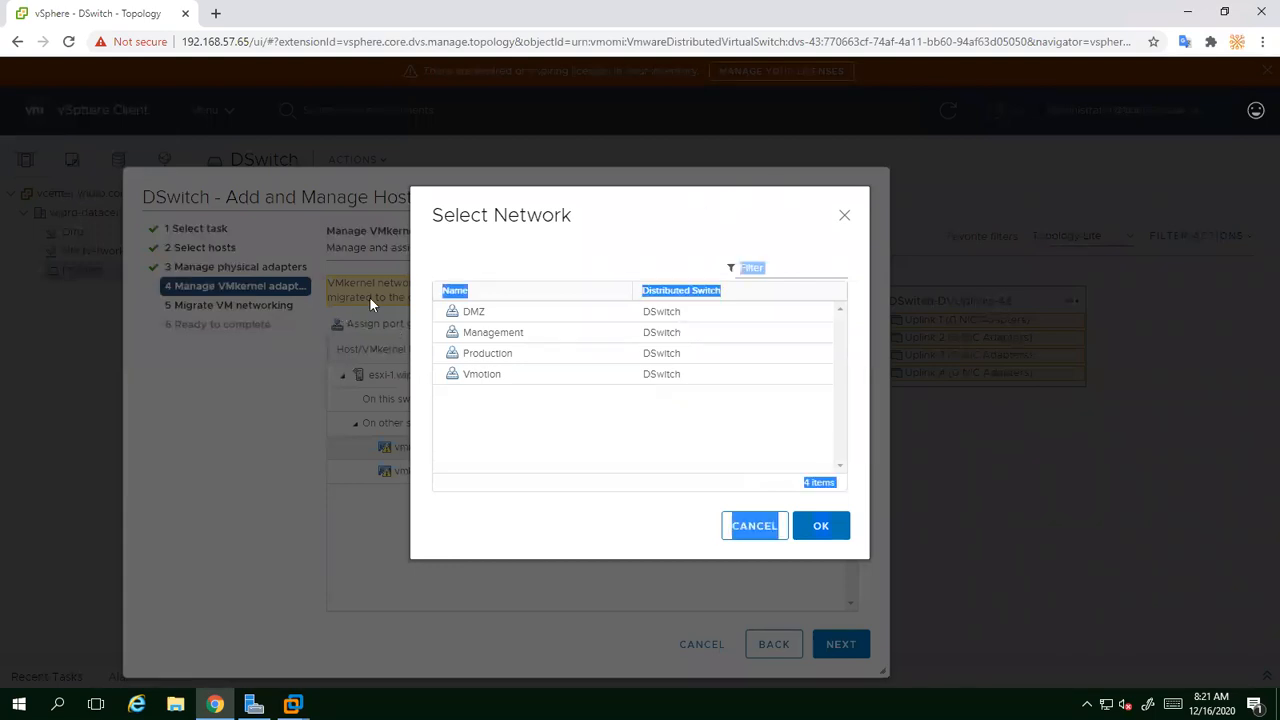
{"action": "left_click", "coordinate": [506, 232]}
{"action": "left_click", "coordinate": [493, 335]}
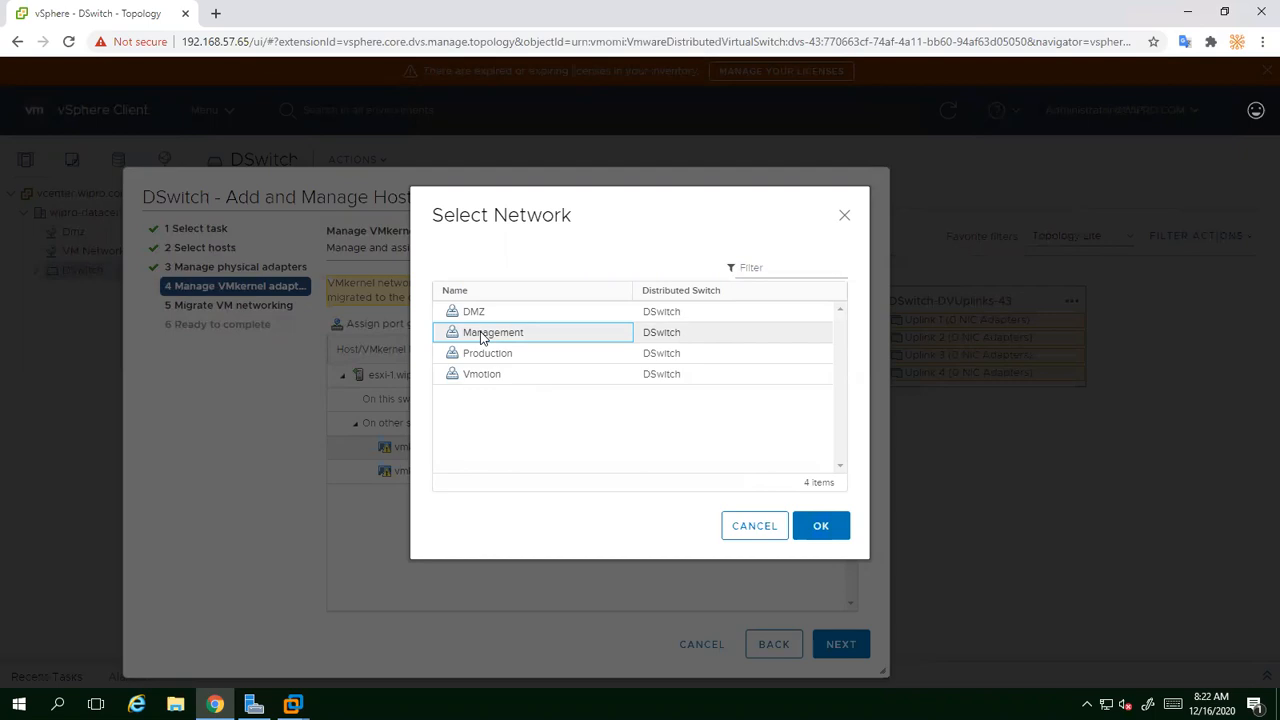
{"action": "left_click", "coordinate": [821, 530]}
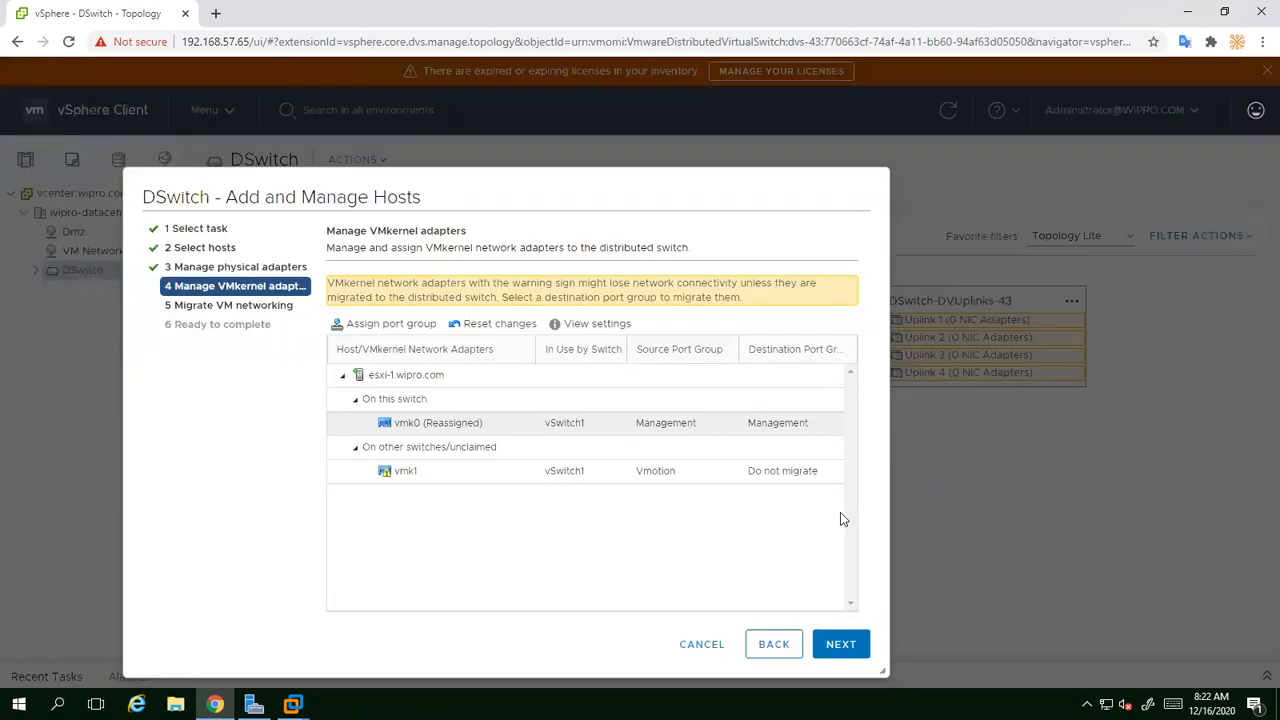
Step: Assign VMkernel adapter vmk1 to the Vmotion port group on DSwitch and proceed to VM networking migration
{"action": "left_click", "coordinate": [400, 478]}
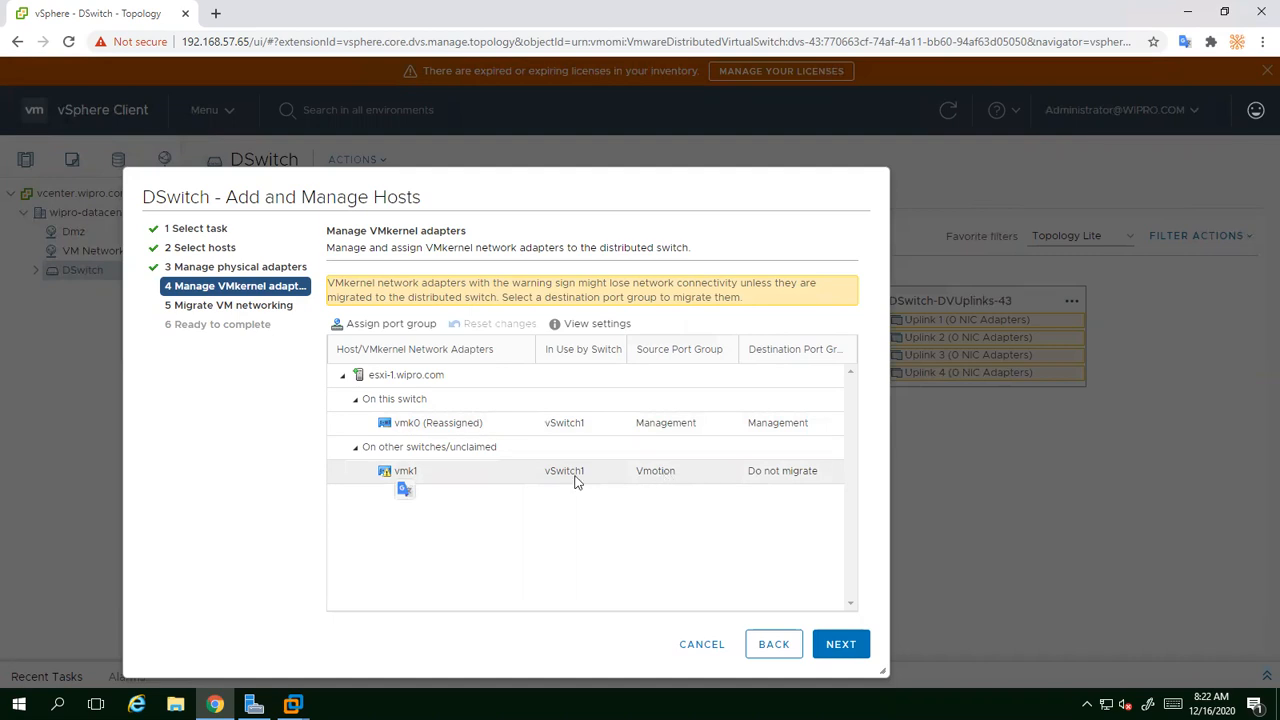
{"action": "left_click", "coordinate": [373, 332]}
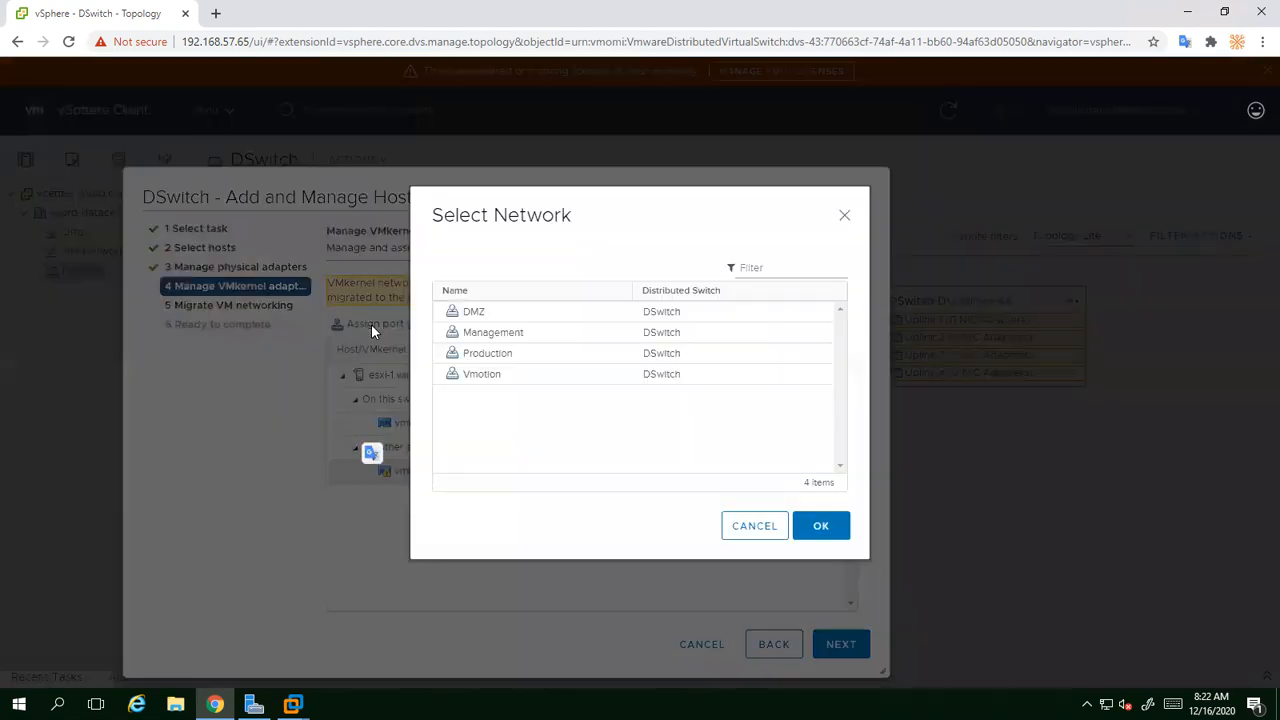
{"action": "left_click", "coordinate": [481, 375]}
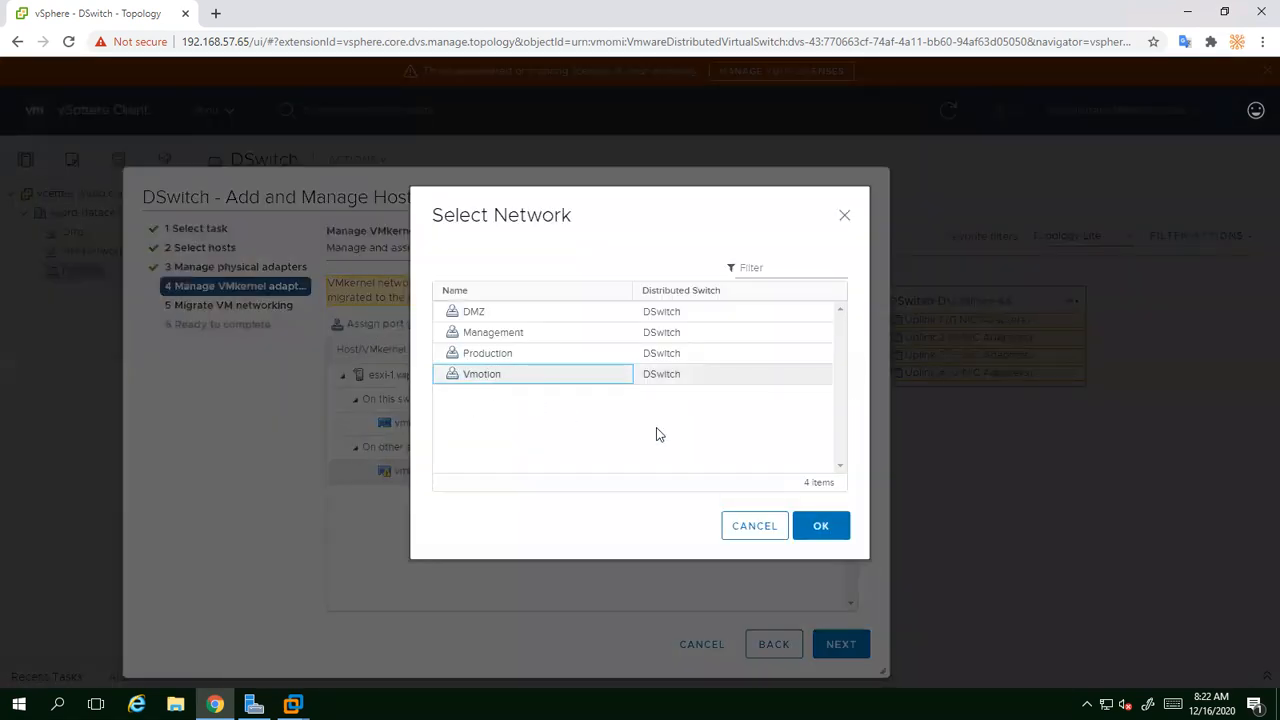
{"action": "left_click", "coordinate": [810, 527]}
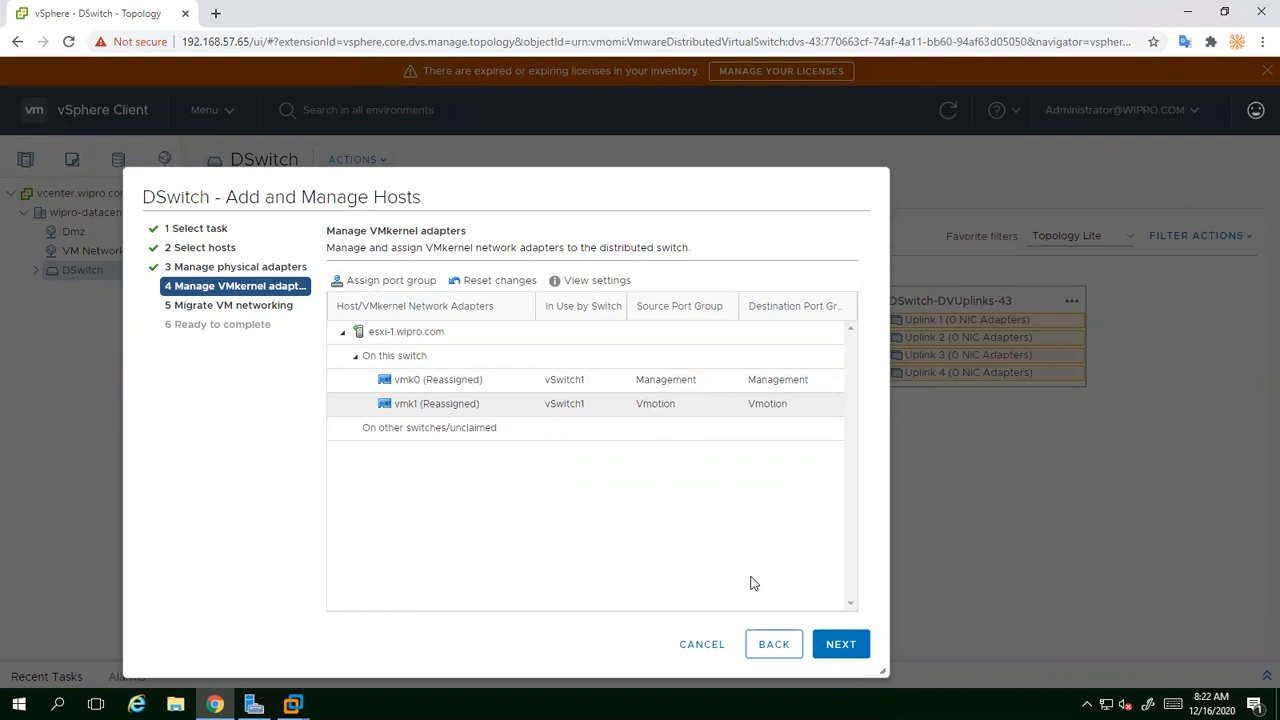
{"action": "left_click", "coordinate": [841, 644]}
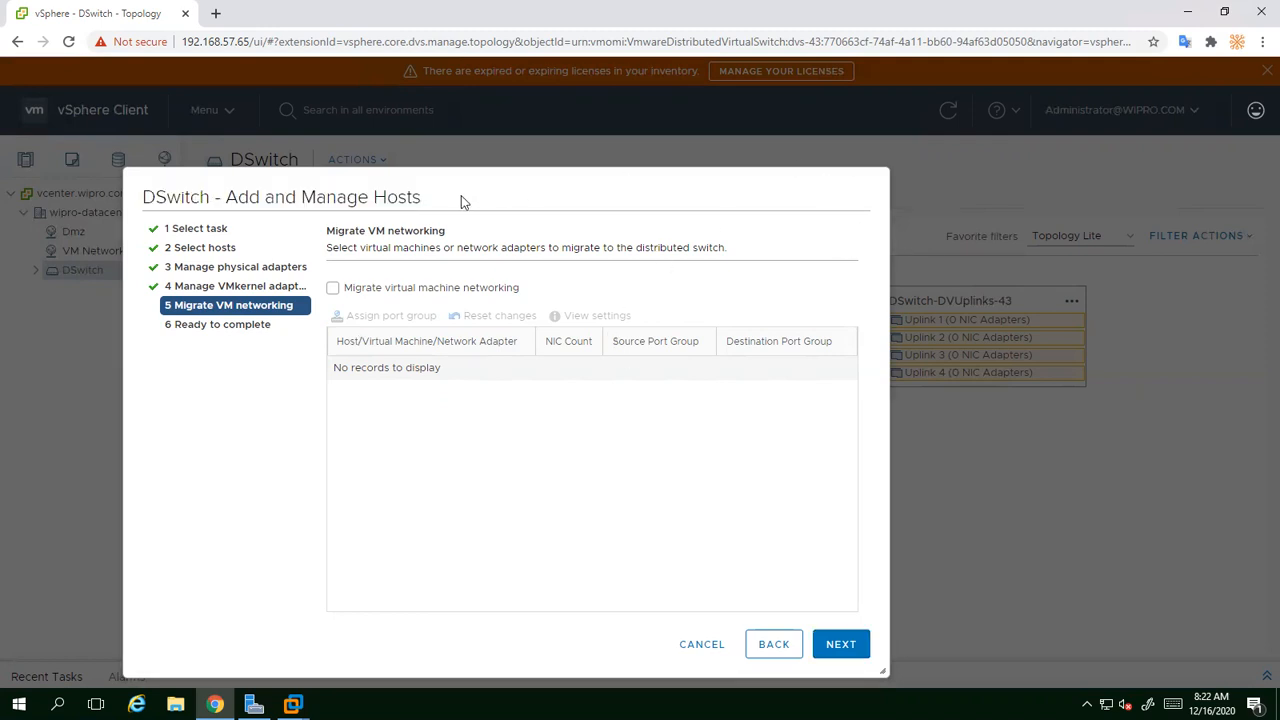
Step: Skip virtual machine networking migration and finish adding esxi-1.wipro.com to DSwitch
{"action": "triple_click", "coordinate": [506, 186]}
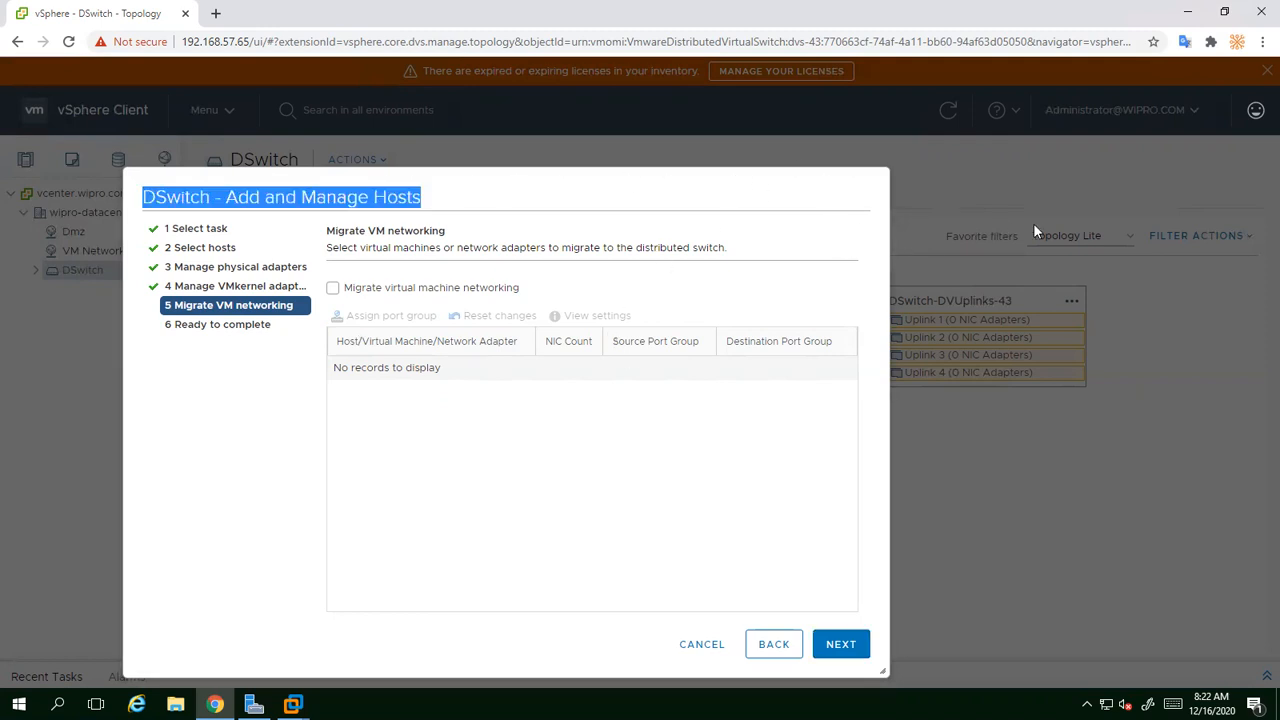
{"action": "left_click_drag", "start_coordinate": [630, 182], "coordinate": [494, 443]}
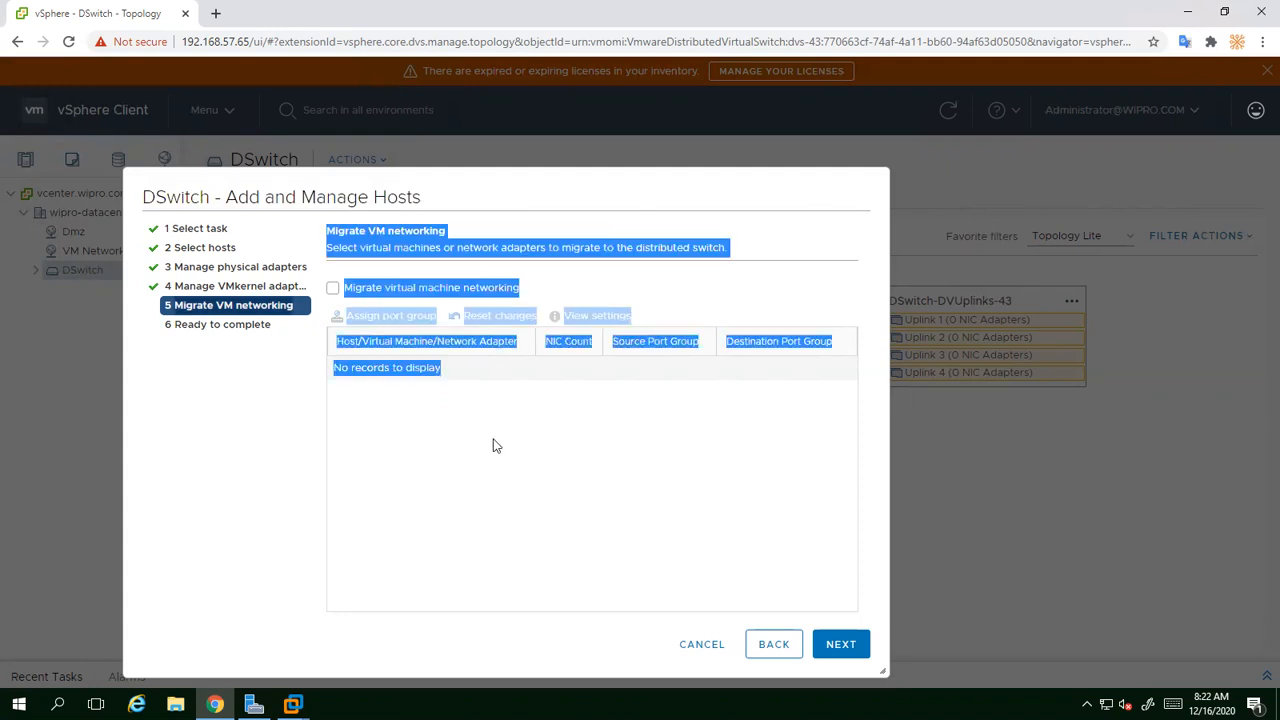
{"action": "left_click", "coordinate": [980, 460]}
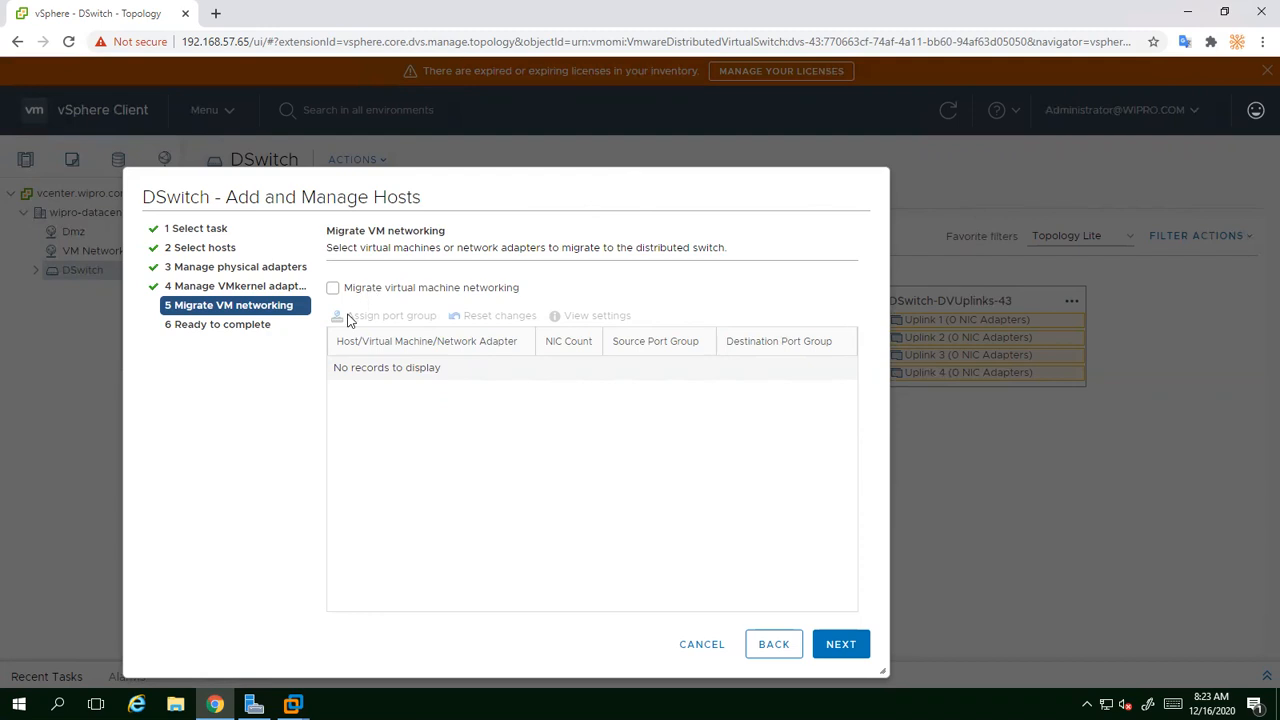
{"action": "left_click", "coordinate": [855, 650]}
{"action": "left_click", "coordinate": [855, 650]}
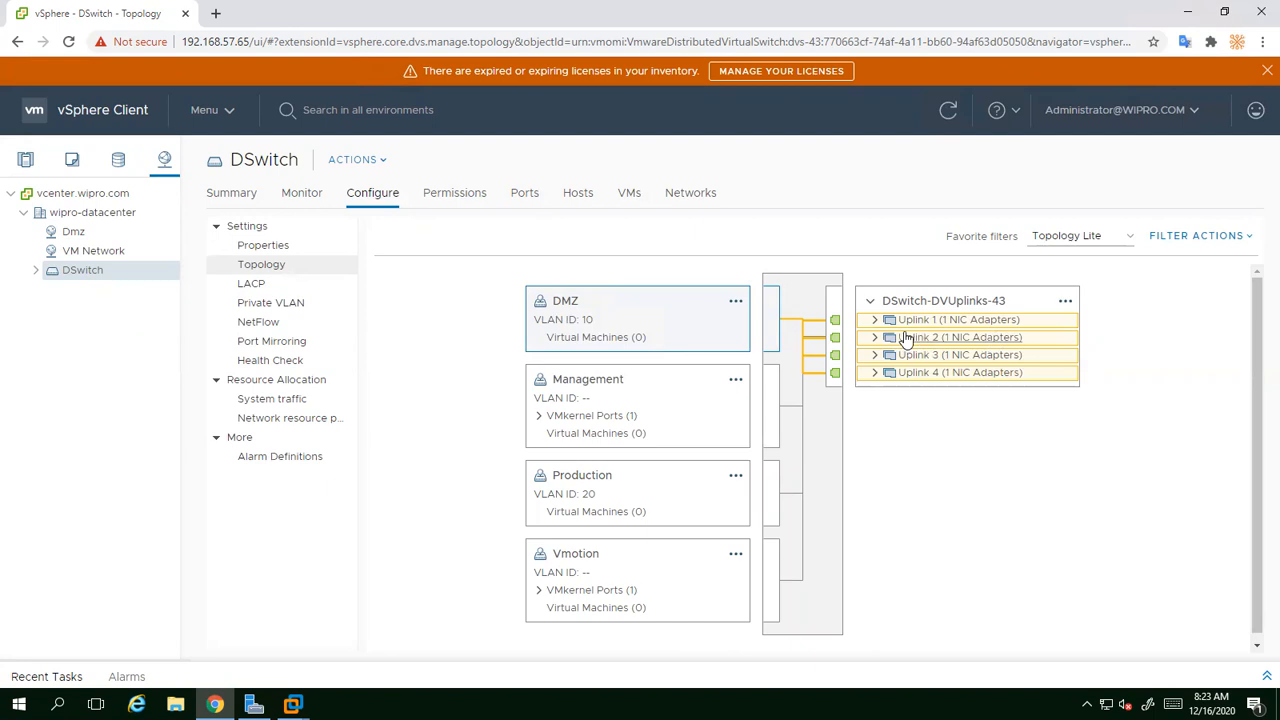
Step: Start adding another host to DSwitch, selecting only esxi-2.wipro.com, and proceed to its physical adapters
{"action": "left_click", "coordinate": [381, 162]}
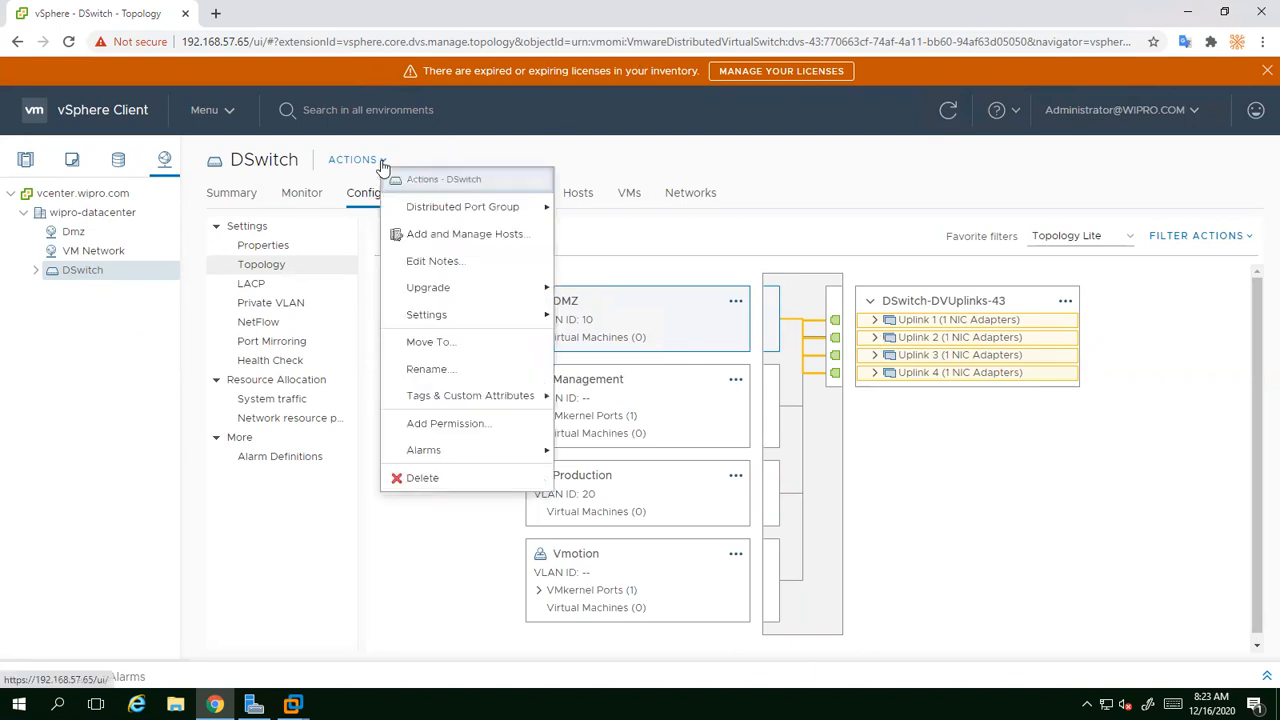
{"action": "left_click", "coordinate": [460, 236]}
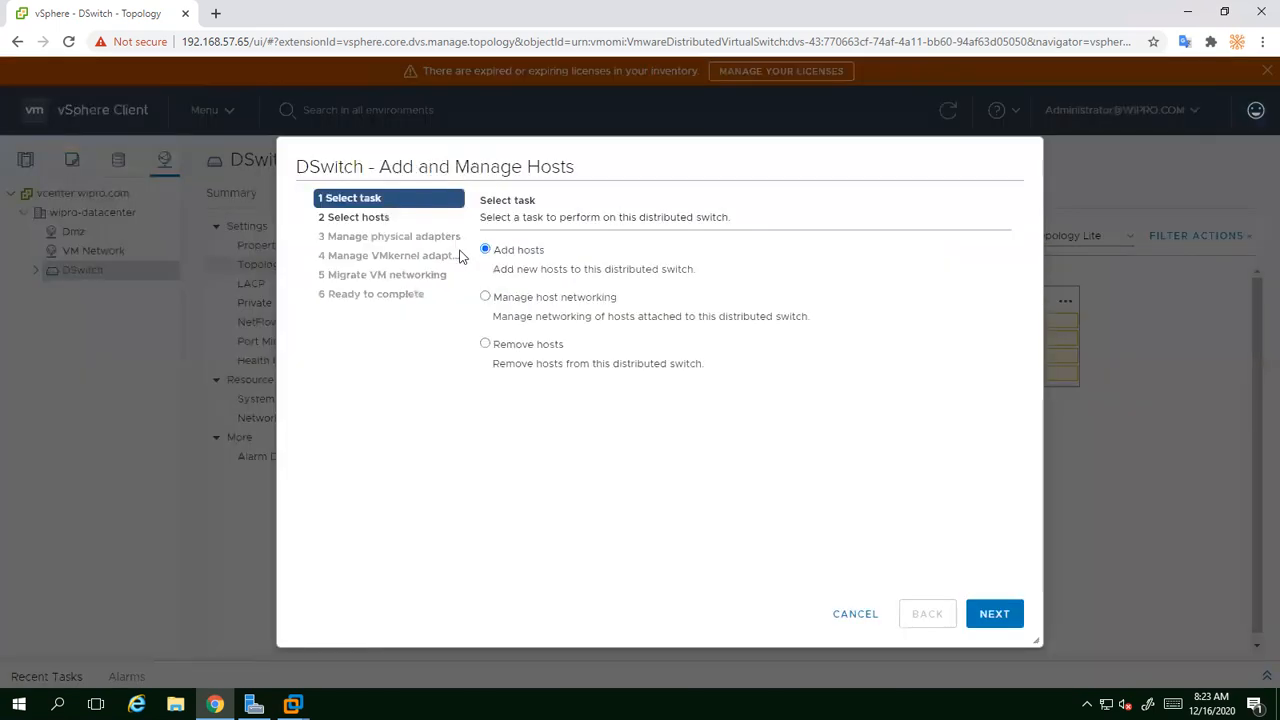
{"action": "left_click", "coordinate": [994, 614]}
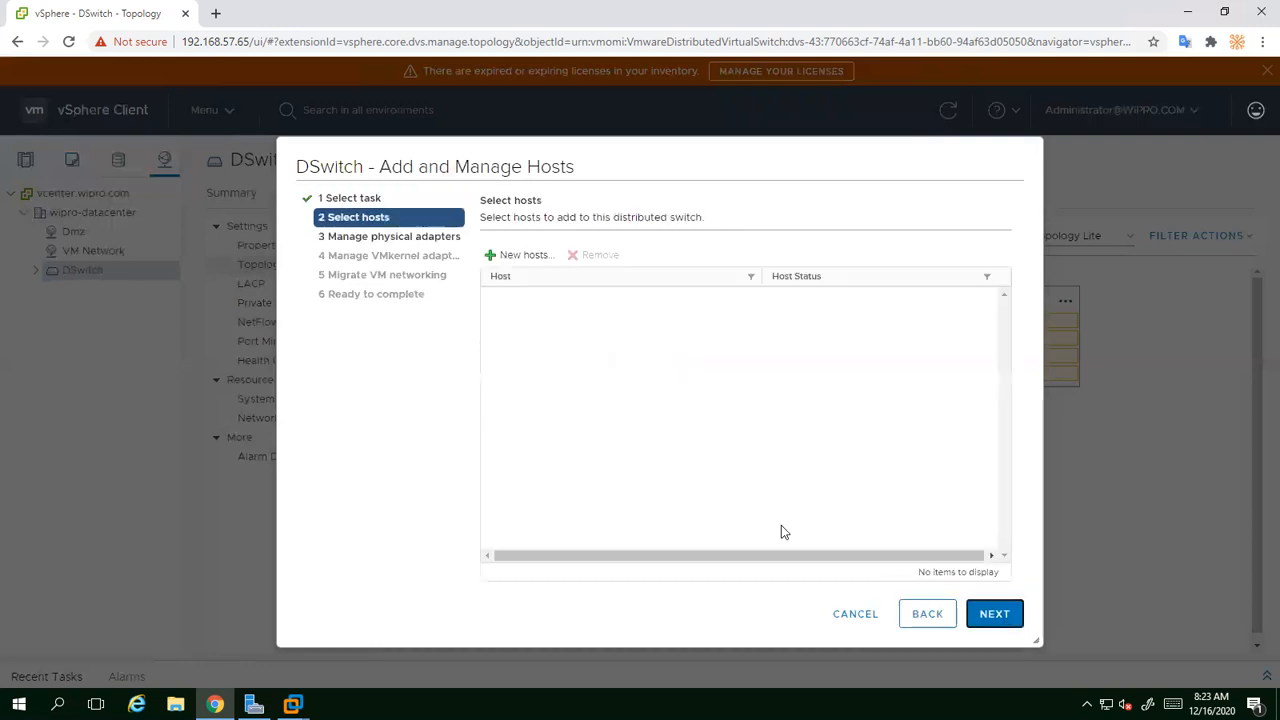
{"action": "left_click", "coordinate": [520, 255]}
{"action": "left_click", "coordinate": [335, 288]}
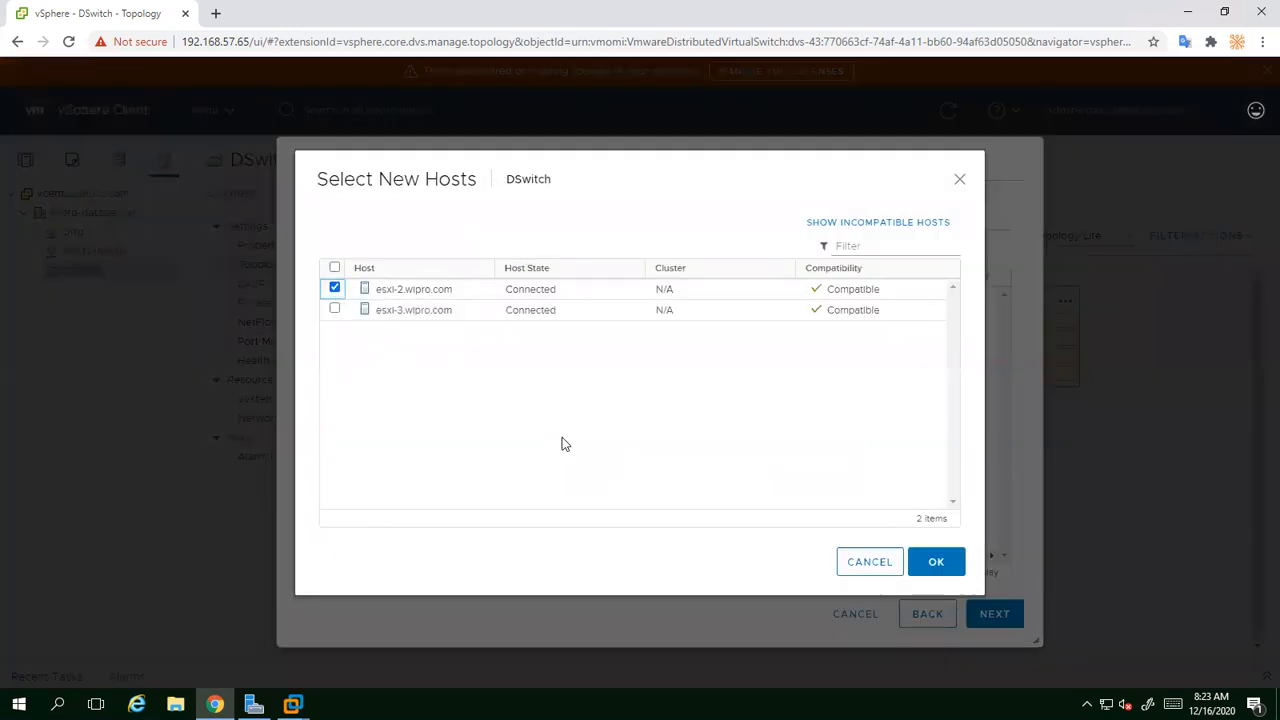
{"action": "left_click", "coordinate": [937, 575]}
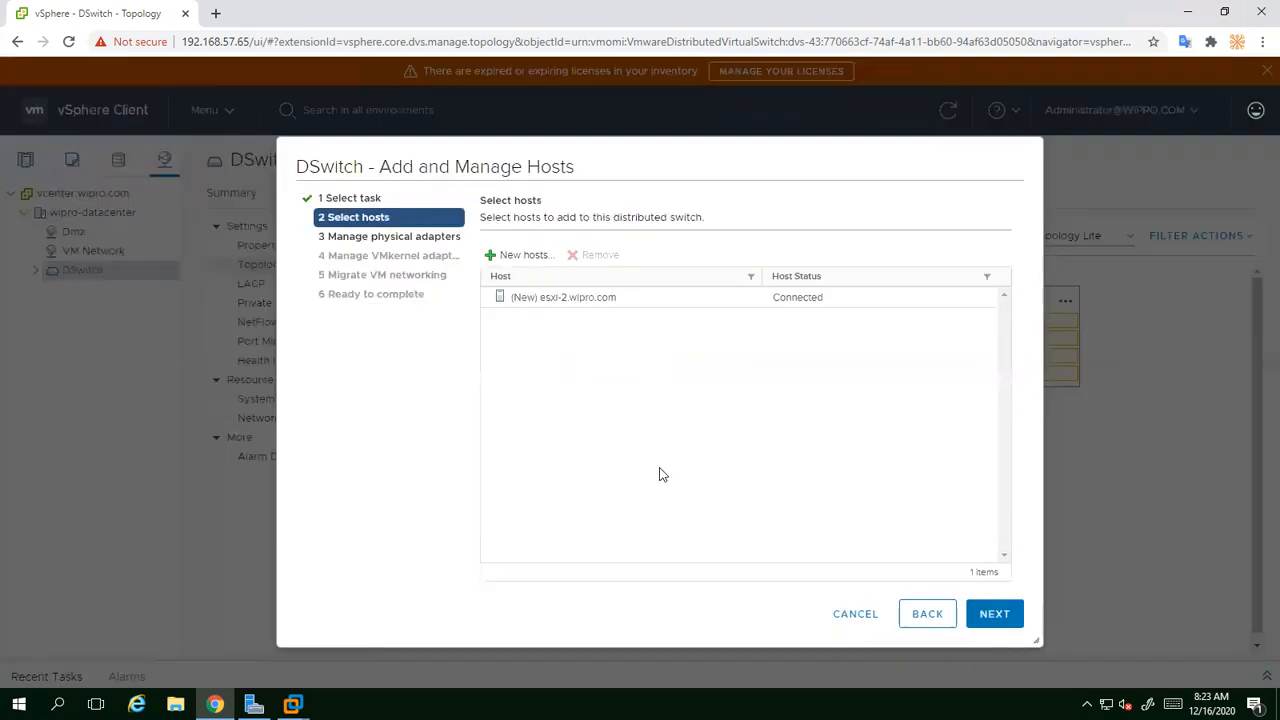
{"action": "left_click", "coordinate": [983, 614]}
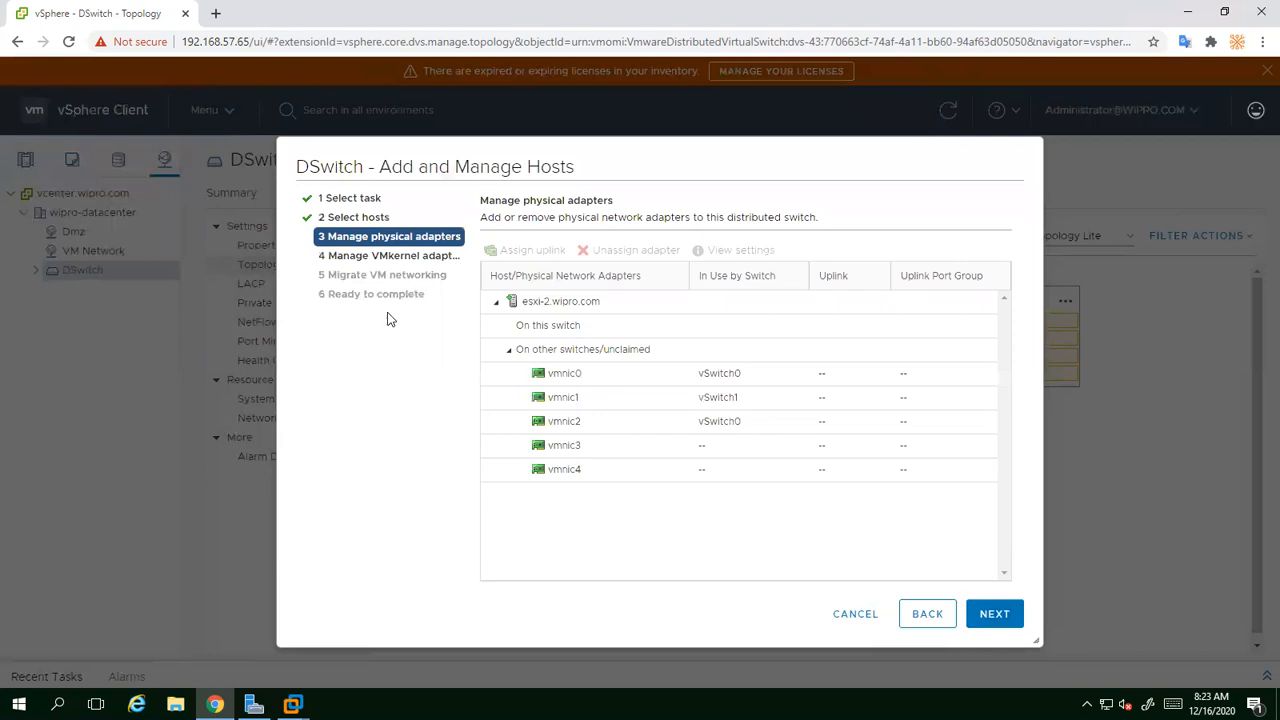
Step: Assign physical adapter vmnic1 of esxi-2.wipro.com to Uplink 1 and vmnic2 to Uplink 2
{"action": "left_click", "coordinate": [562, 398]}
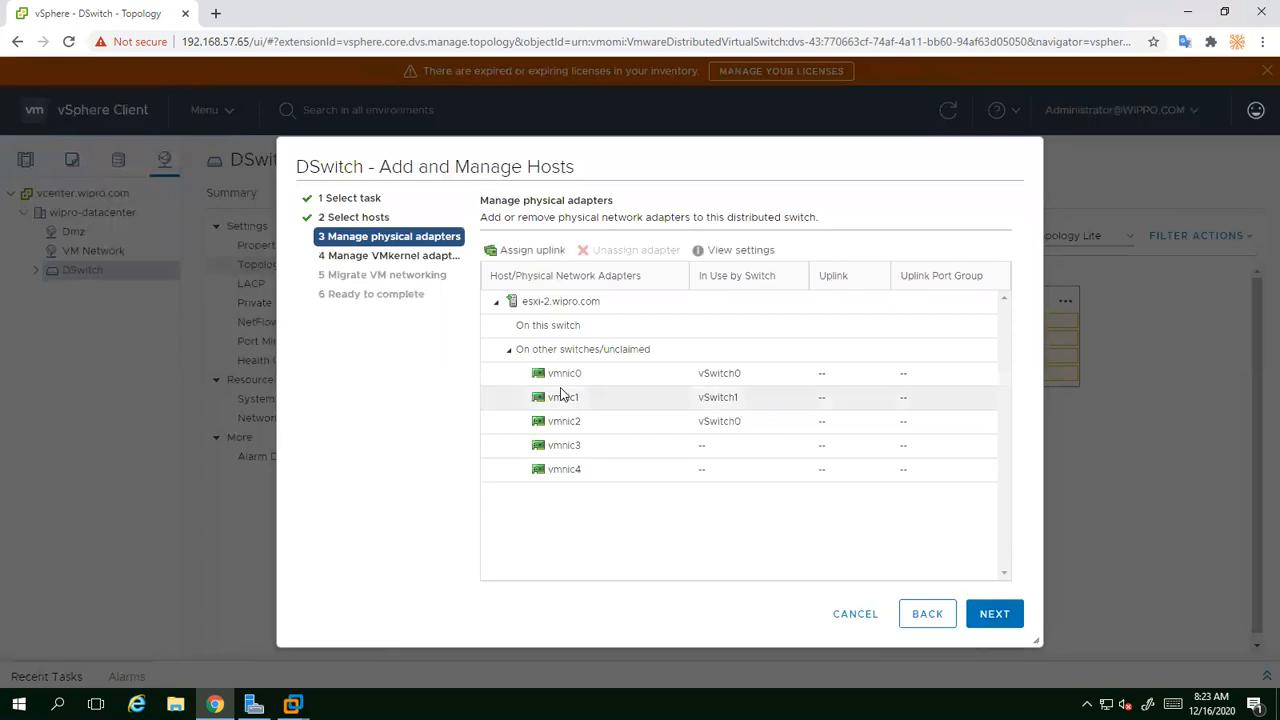
{"action": "left_click", "coordinate": [527, 254]}
{"action": "left_click", "coordinate": [468, 250]}
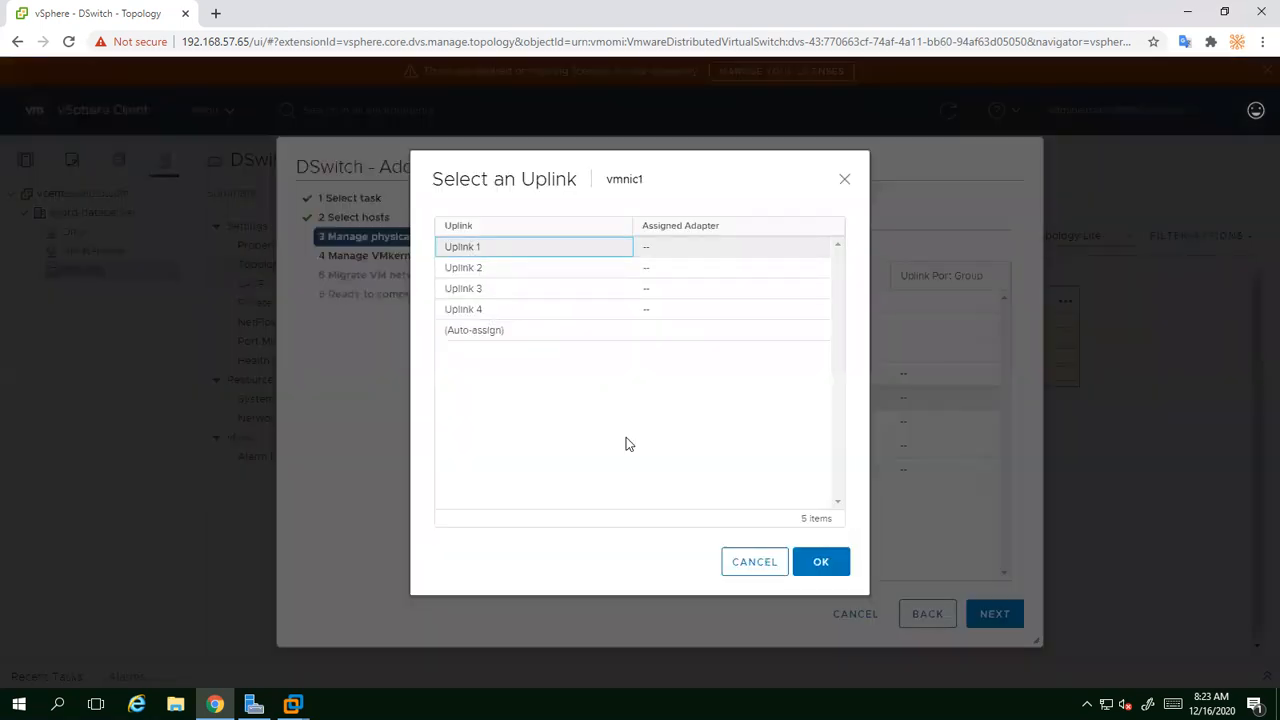
{"action": "left_click", "coordinate": [810, 550]}
{"action": "left_click", "coordinate": [566, 422]}
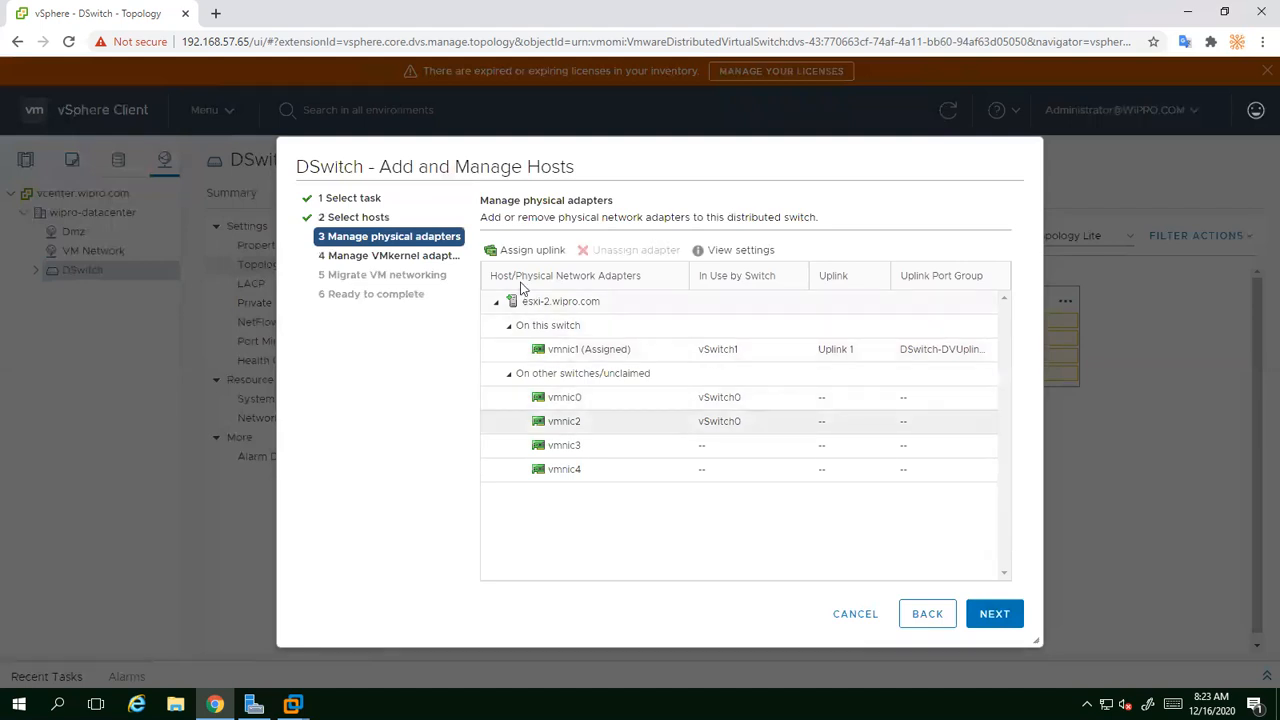
{"action": "left_click", "coordinate": [522, 256]}
{"action": "left_click", "coordinate": [475, 274]}
{"action": "left_click", "coordinate": [818, 563]}
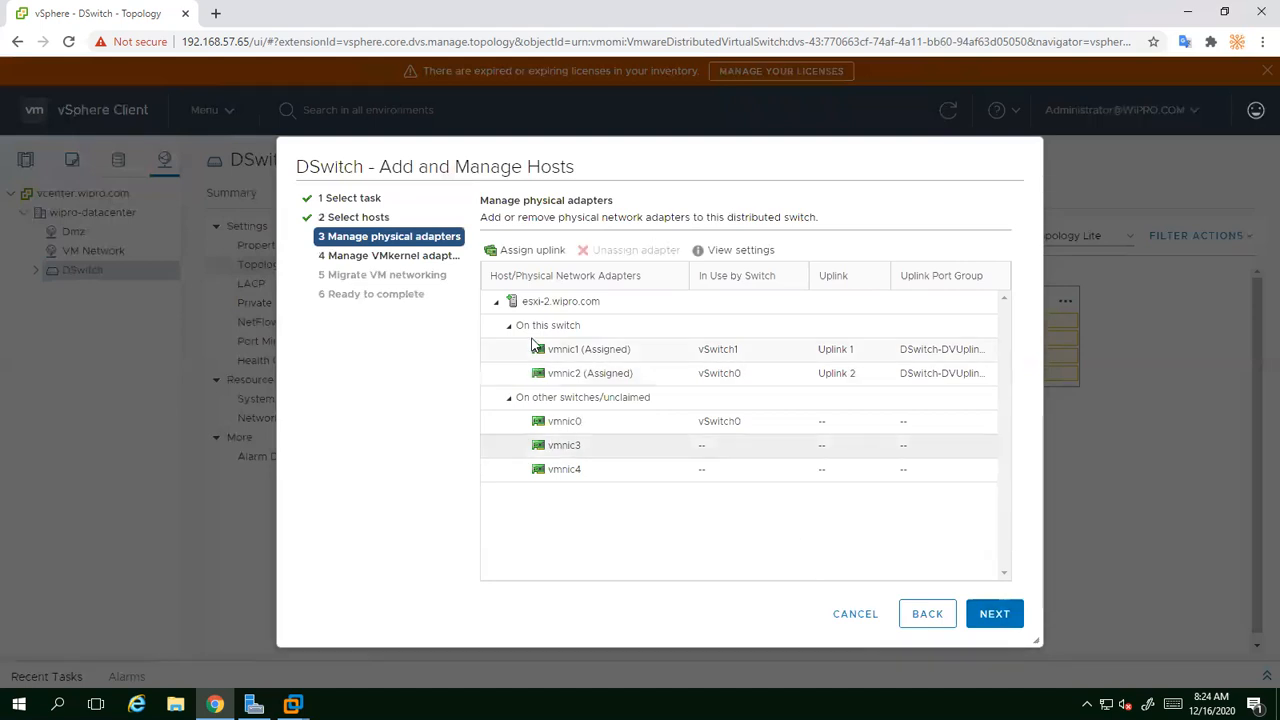
Step: Assign vmnic3 of esxi-2.wipro.com to Uplink 3 and vmnic4 to Uplink 4, and proceed to the VMkernel adapters
{"action": "left_click", "coordinate": [529, 250]}
{"action": "left_click", "coordinate": [801, 566]}
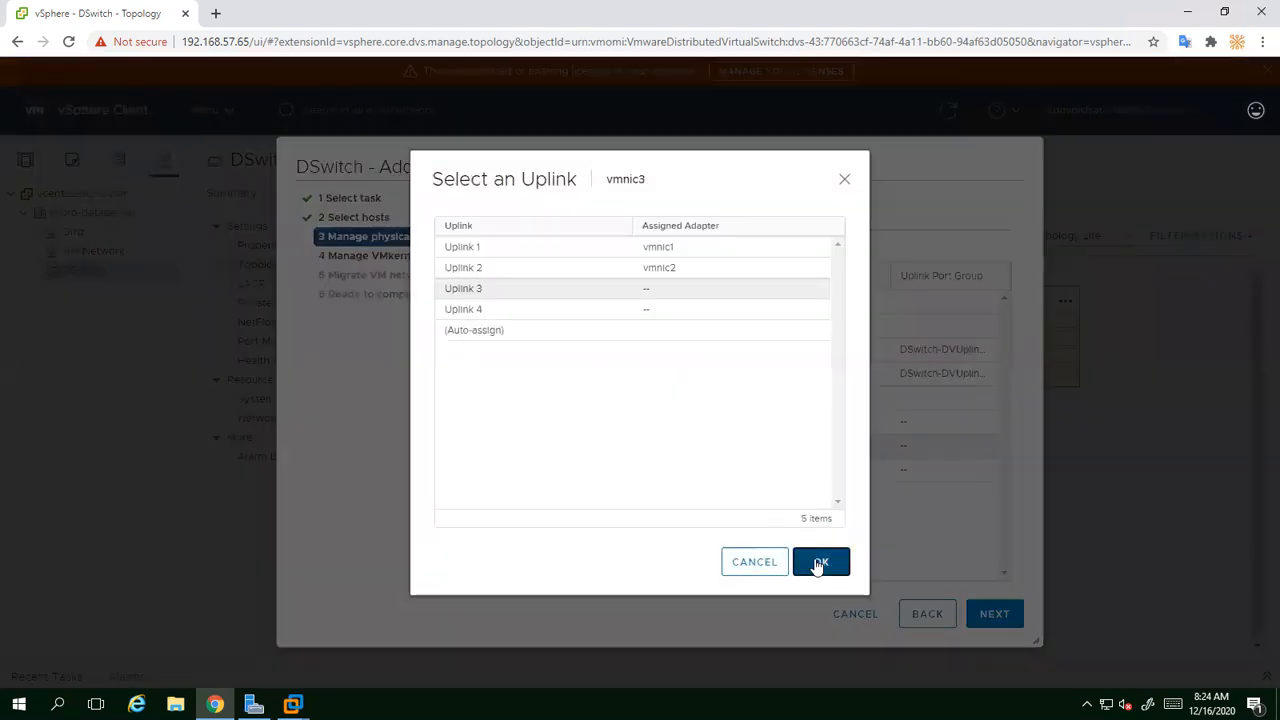
{"action": "left_click", "coordinate": [567, 475]}
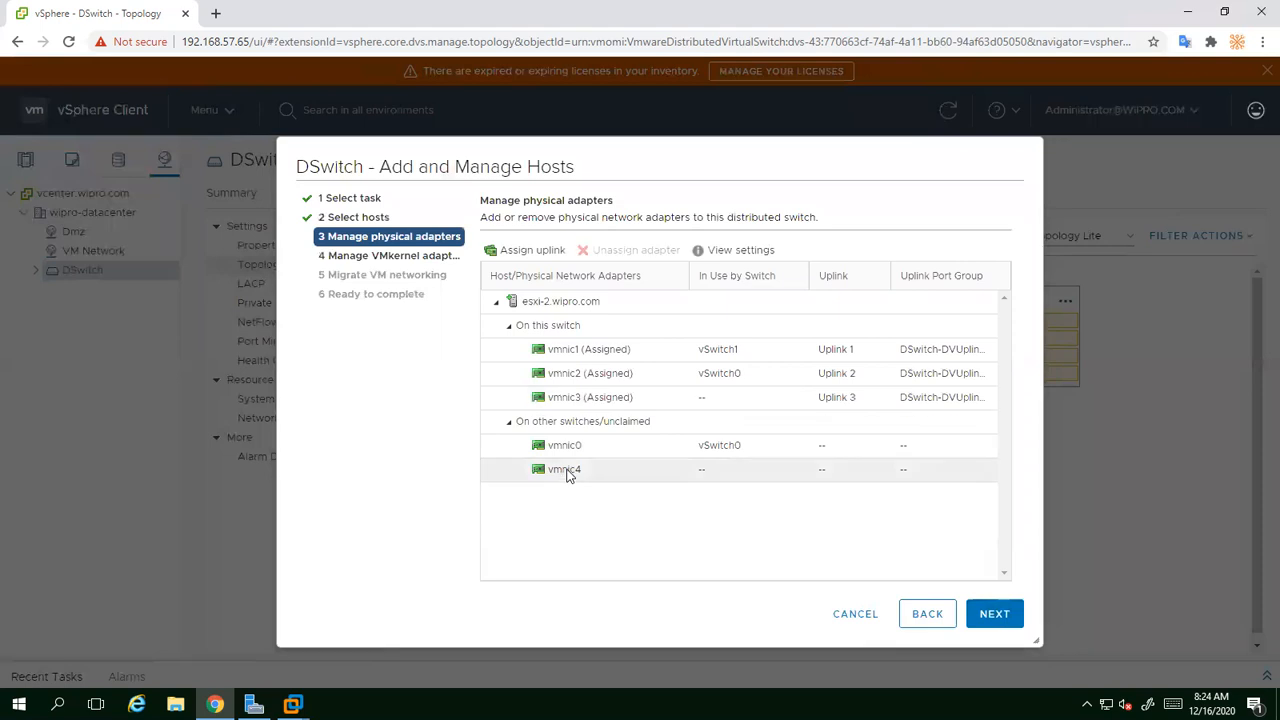
{"action": "left_click", "coordinate": [532, 250]}
{"action": "left_click", "coordinate": [463, 312]}
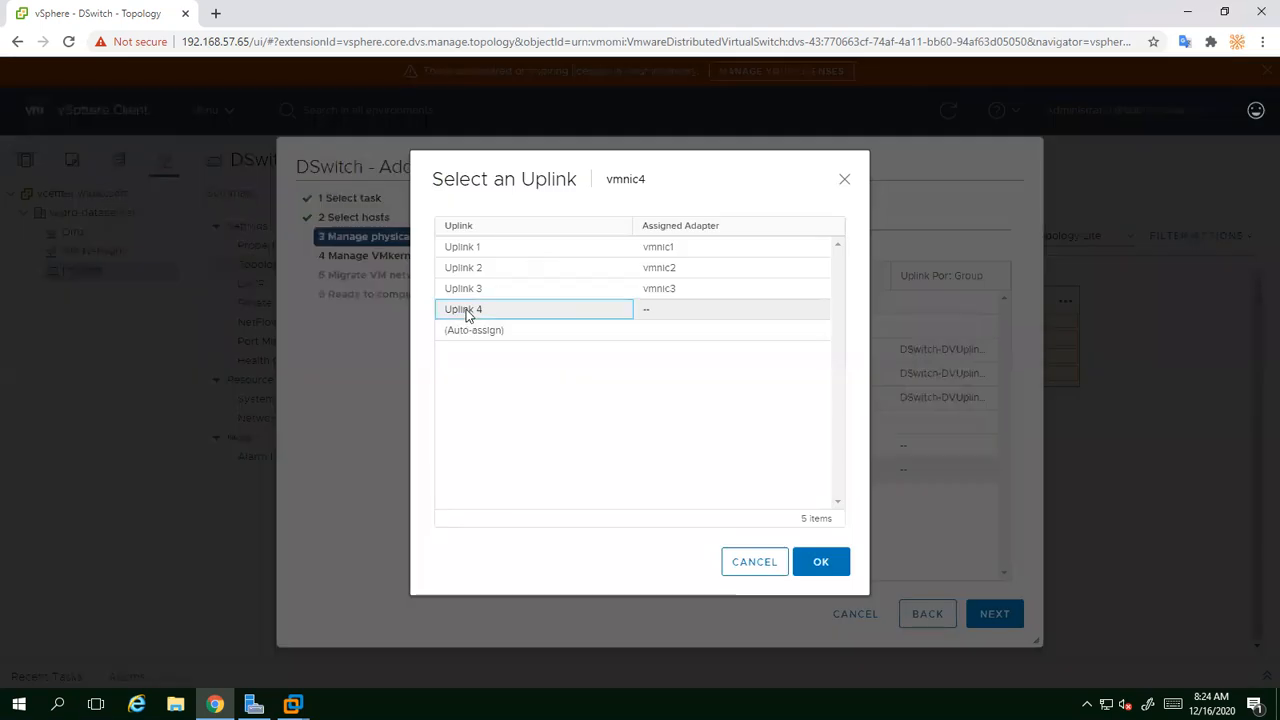
{"action": "left_click", "coordinate": [816, 563]}
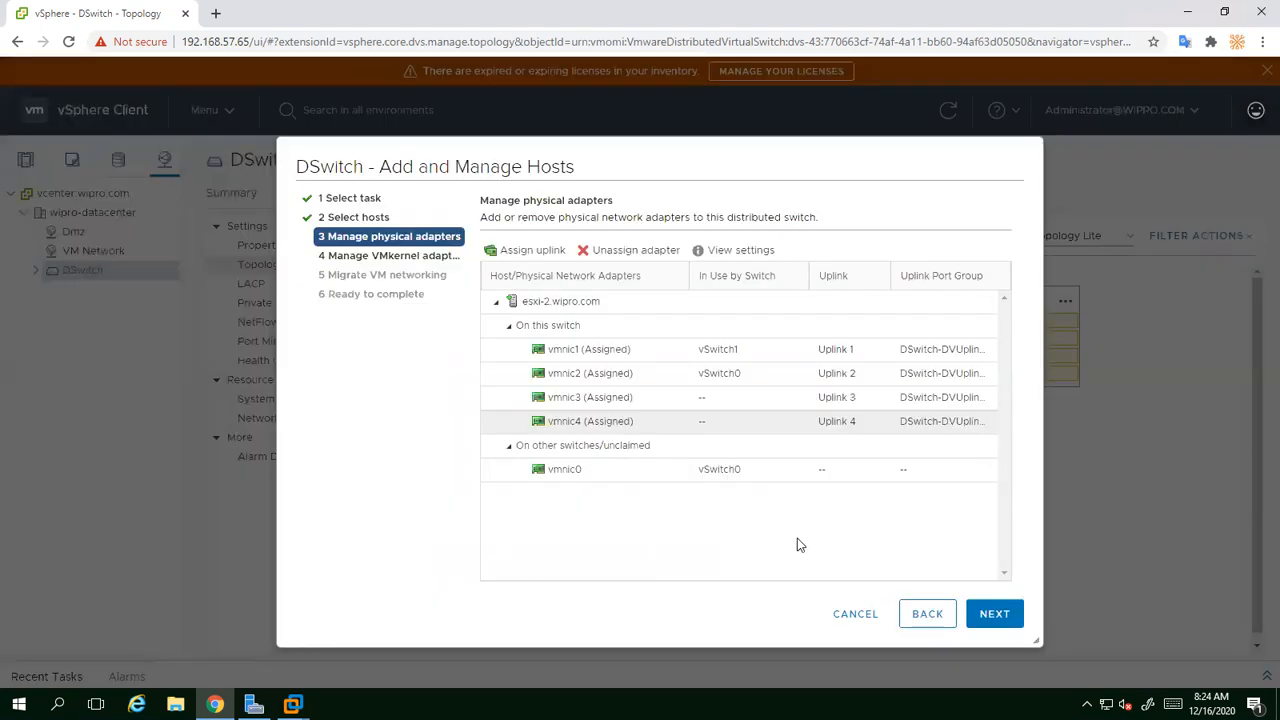
{"action": "left_click", "coordinate": [997, 615]}
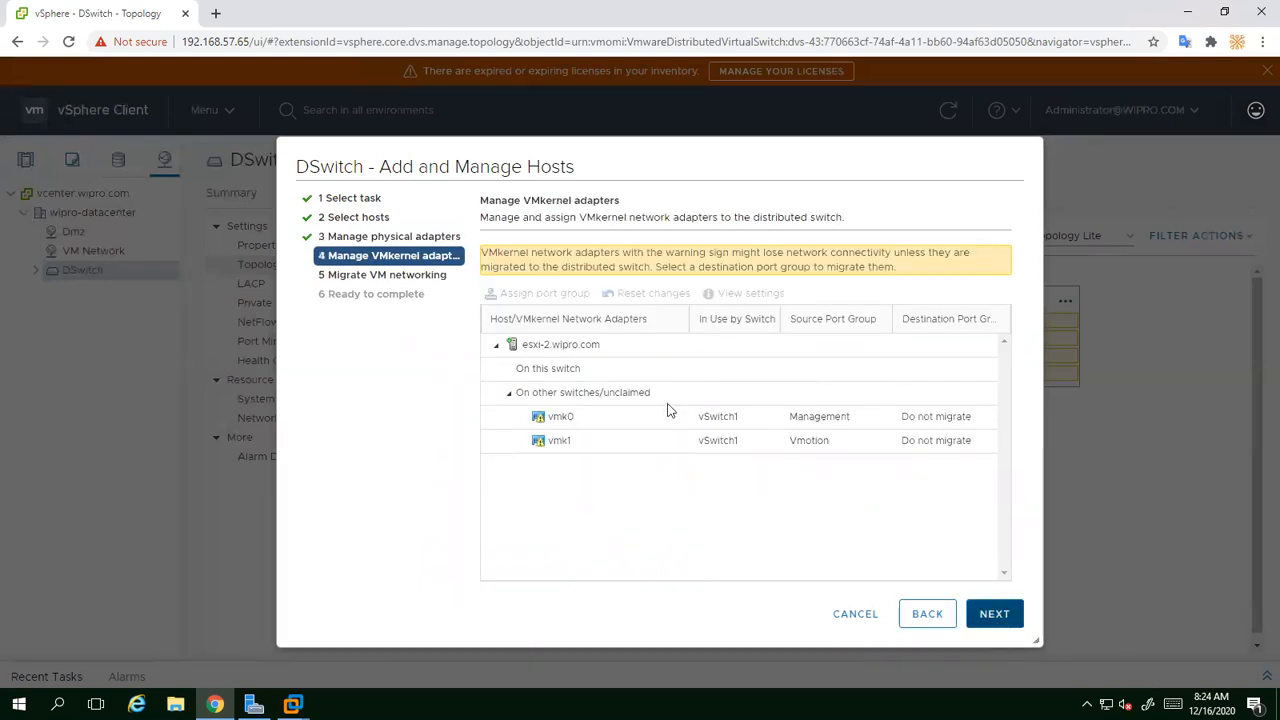
Step: Assign VMkernel adapter vmk0 of esxi-2.wipro.com to the Management port group on DSwitch
{"action": "left_click", "coordinate": [558, 420]}
{"action": "left_click", "coordinate": [557, 298]}
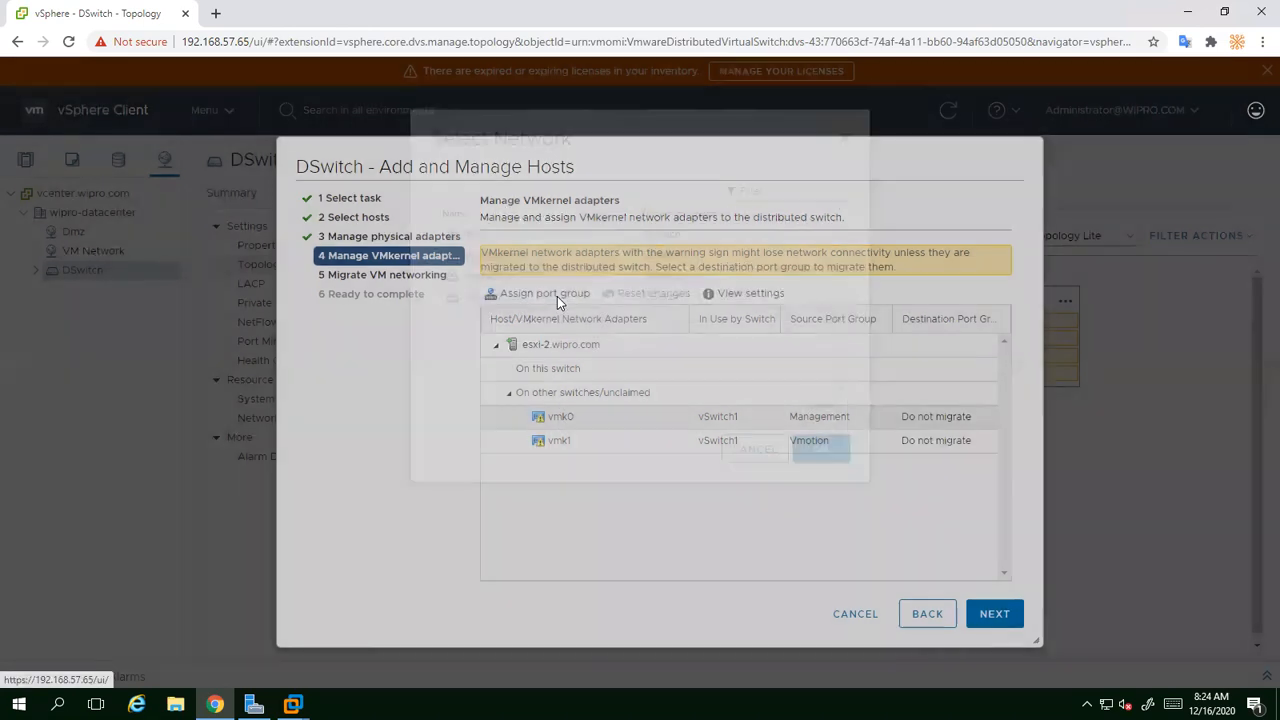
{"action": "left_click", "coordinate": [472, 334]}
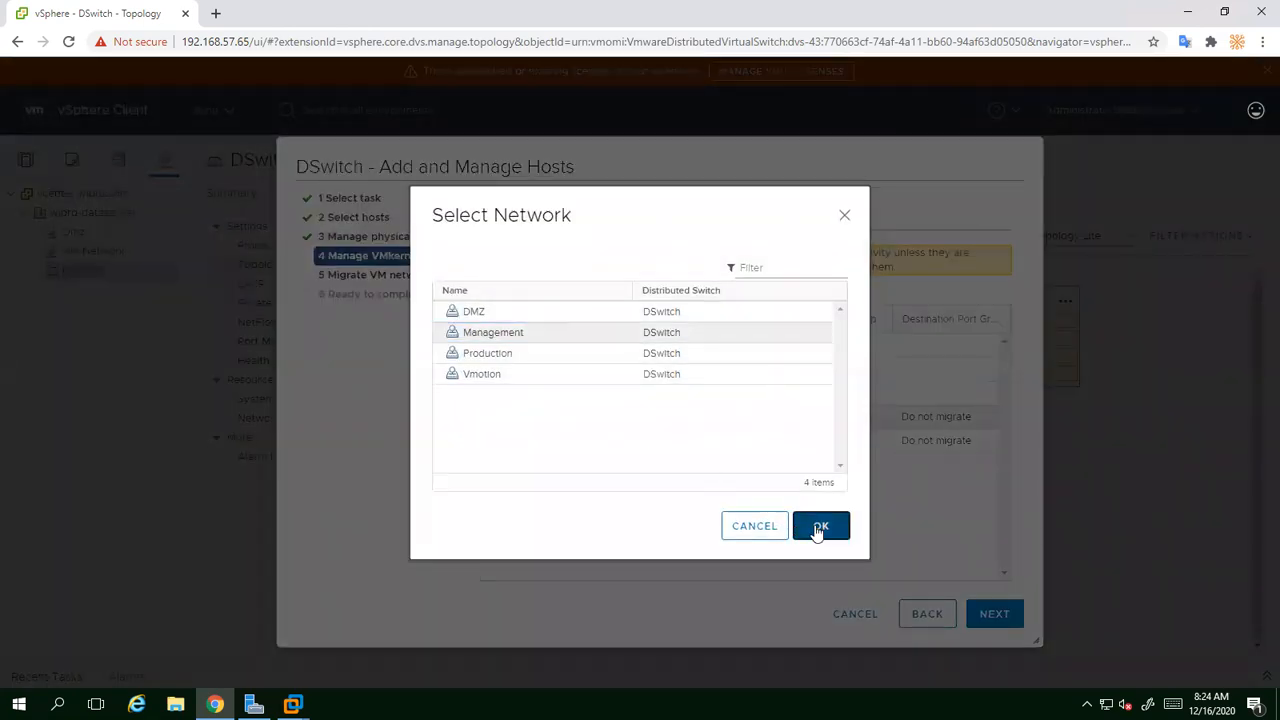
{"action": "left_click", "coordinate": [818, 530]}
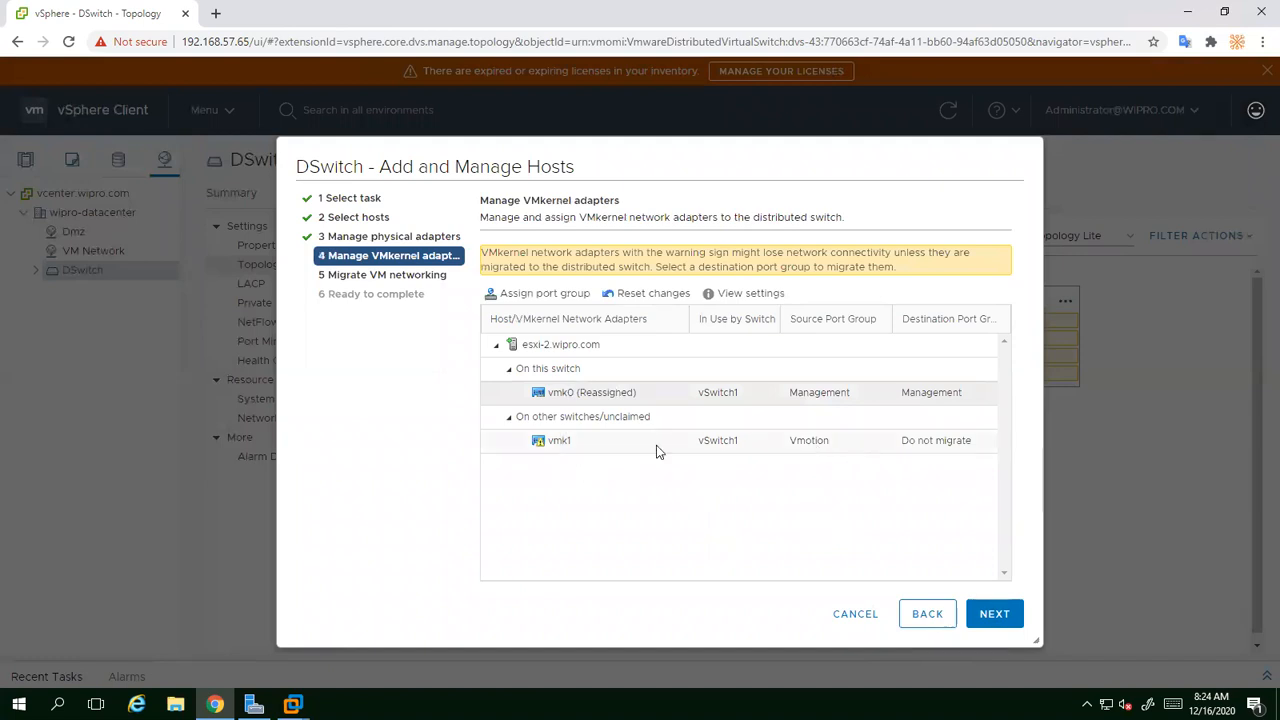
Step: Assign VMkernel adapter vmk1 of esxi-2.wipro.com to the Vmotion port group on DSwitch
{"action": "left_click", "coordinate": [572, 442]}
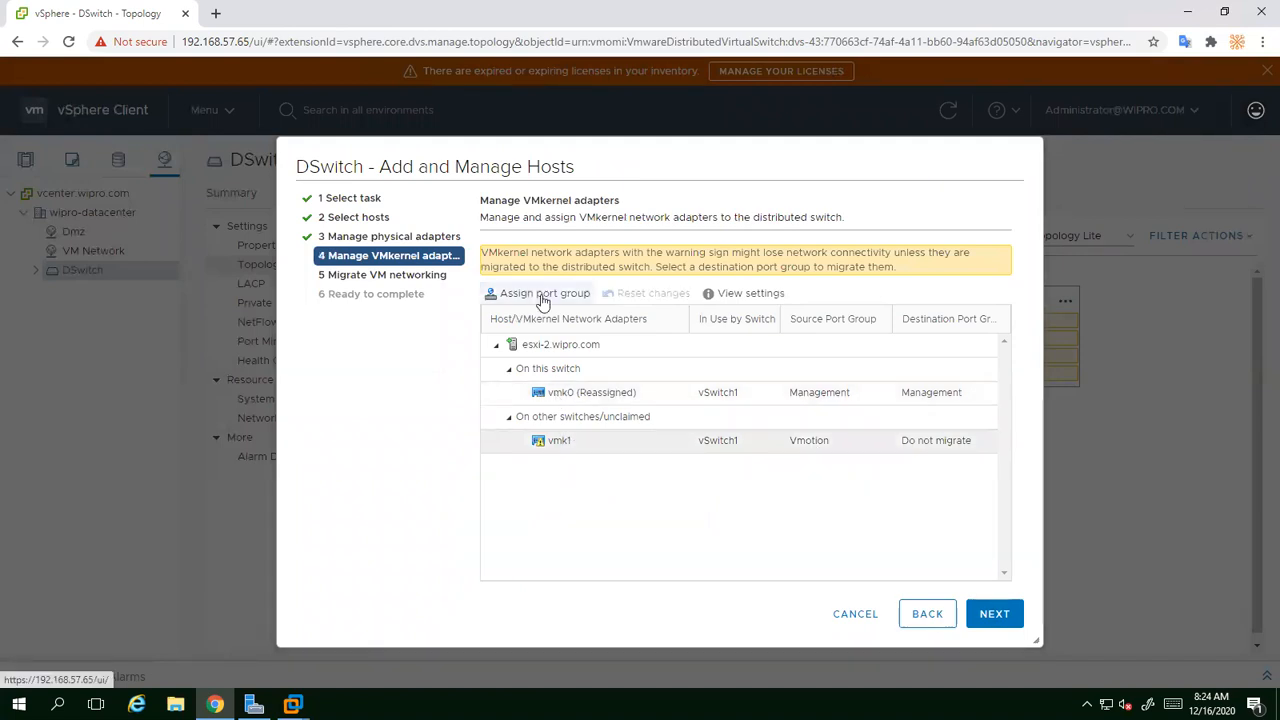
{"action": "left_click", "coordinate": [543, 300]}
{"action": "left_click", "coordinate": [489, 374]}
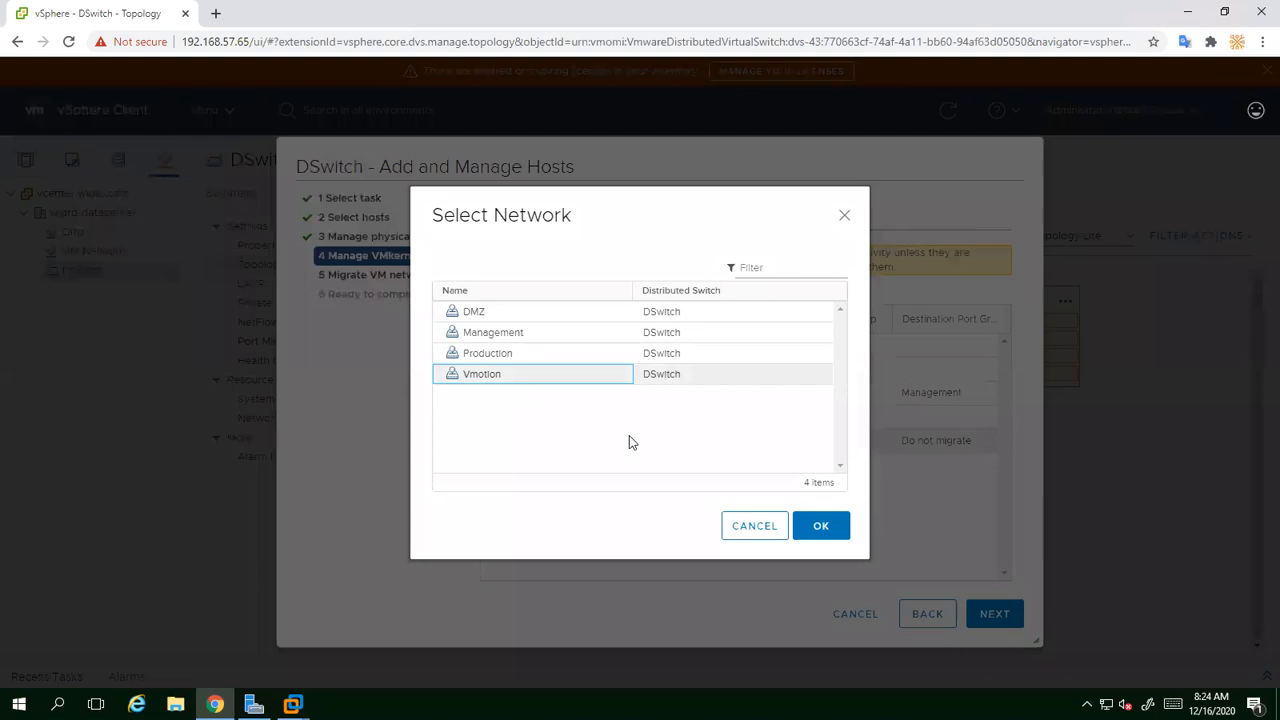
{"action": "left_click", "coordinate": [820, 526]}
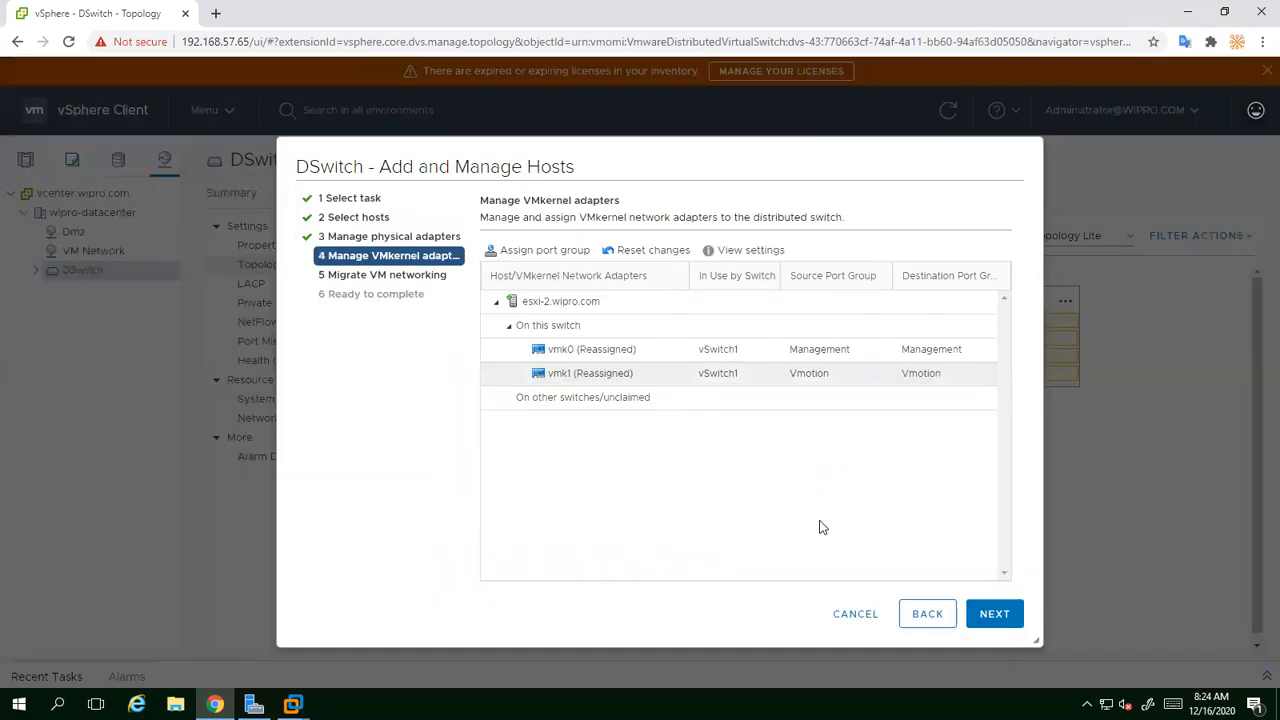
Step: Finish adding esxi-2.wipro.com without migrating virtual machine networking, and check the adapters listed under Uplink 1 in the topology
{"action": "left_click", "coordinate": [996, 621]}
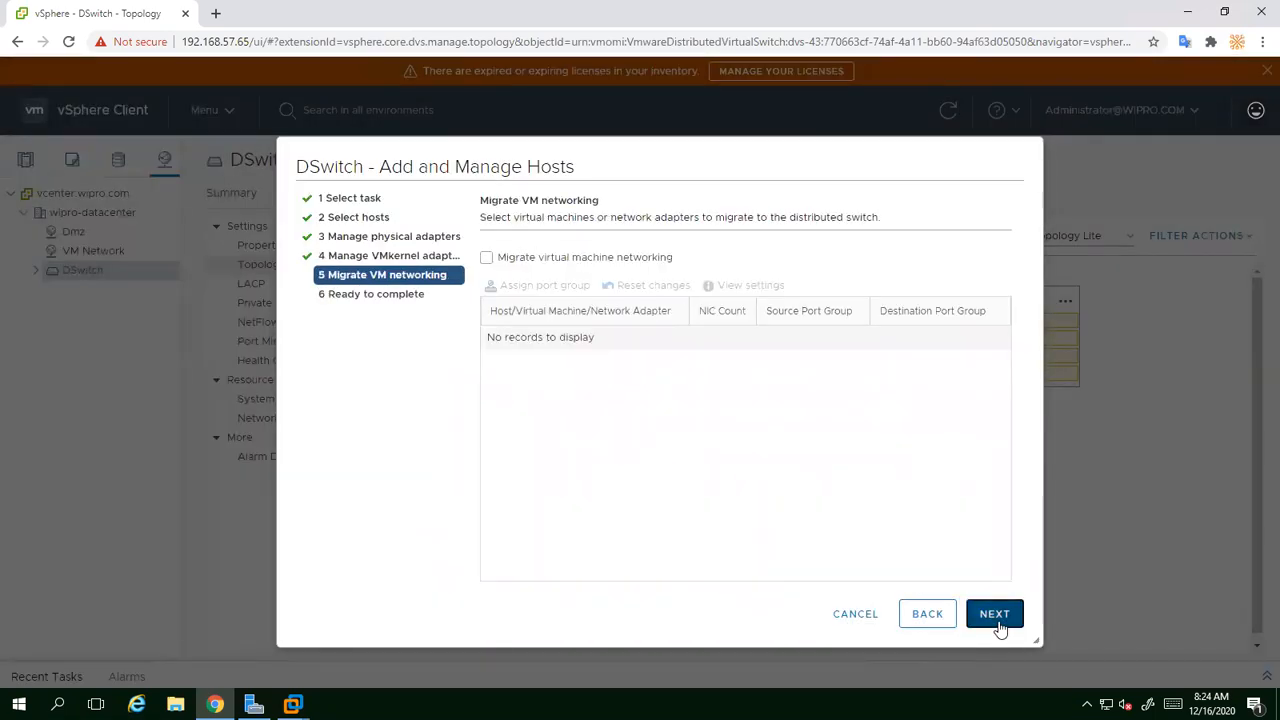
{"action": "left_click", "coordinate": [998, 624]}
{"action": "left_click", "coordinate": [996, 616]}
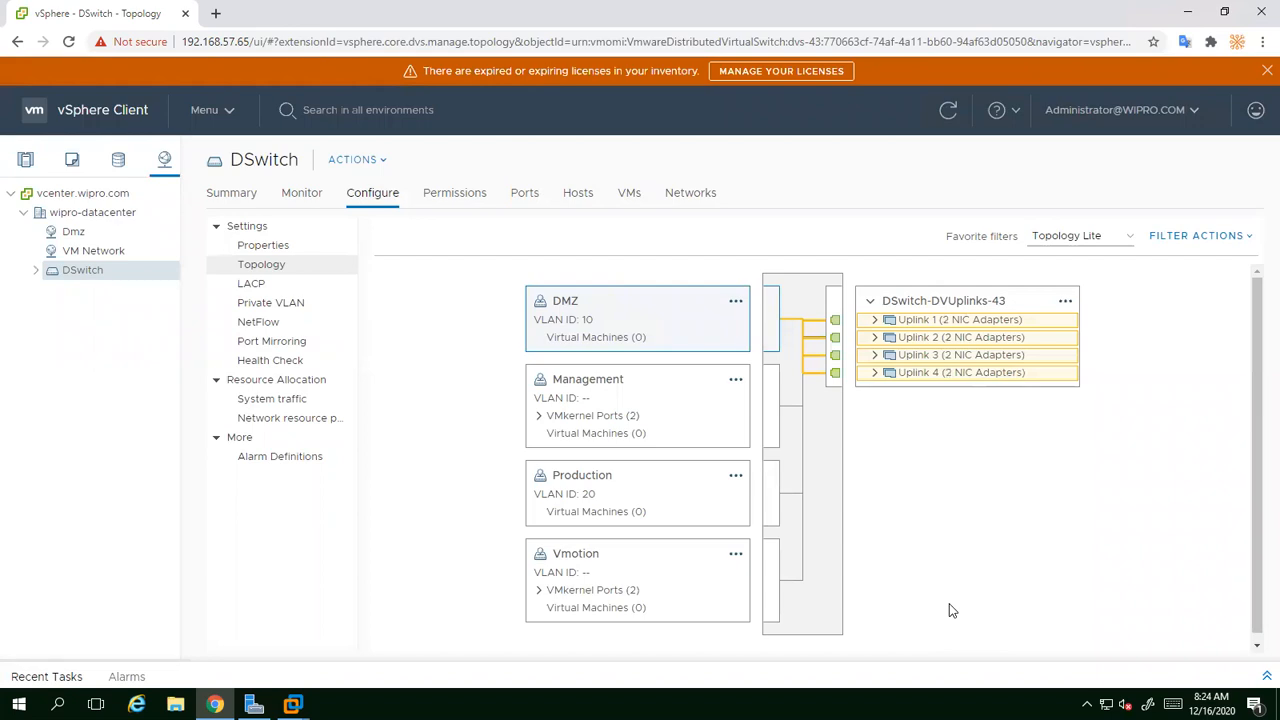
{"action": "left_click", "coordinate": [874, 320]}
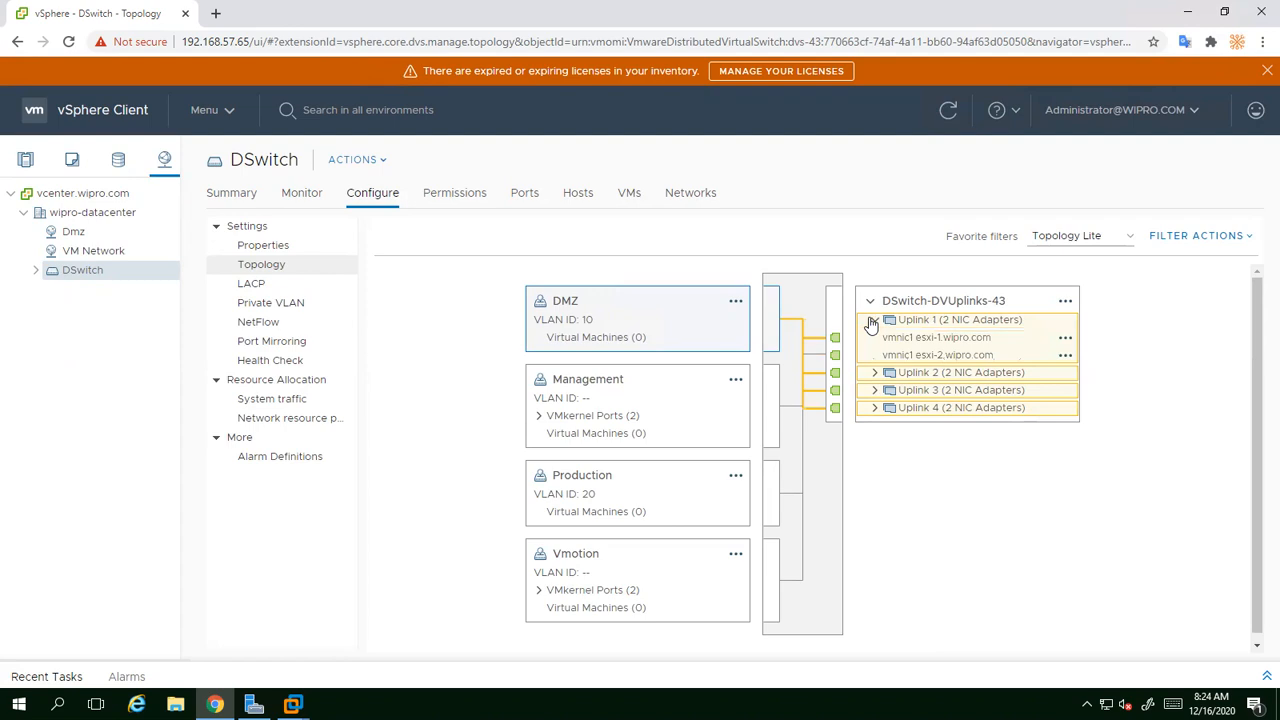
{"action": "left_click", "coordinate": [874, 320]}
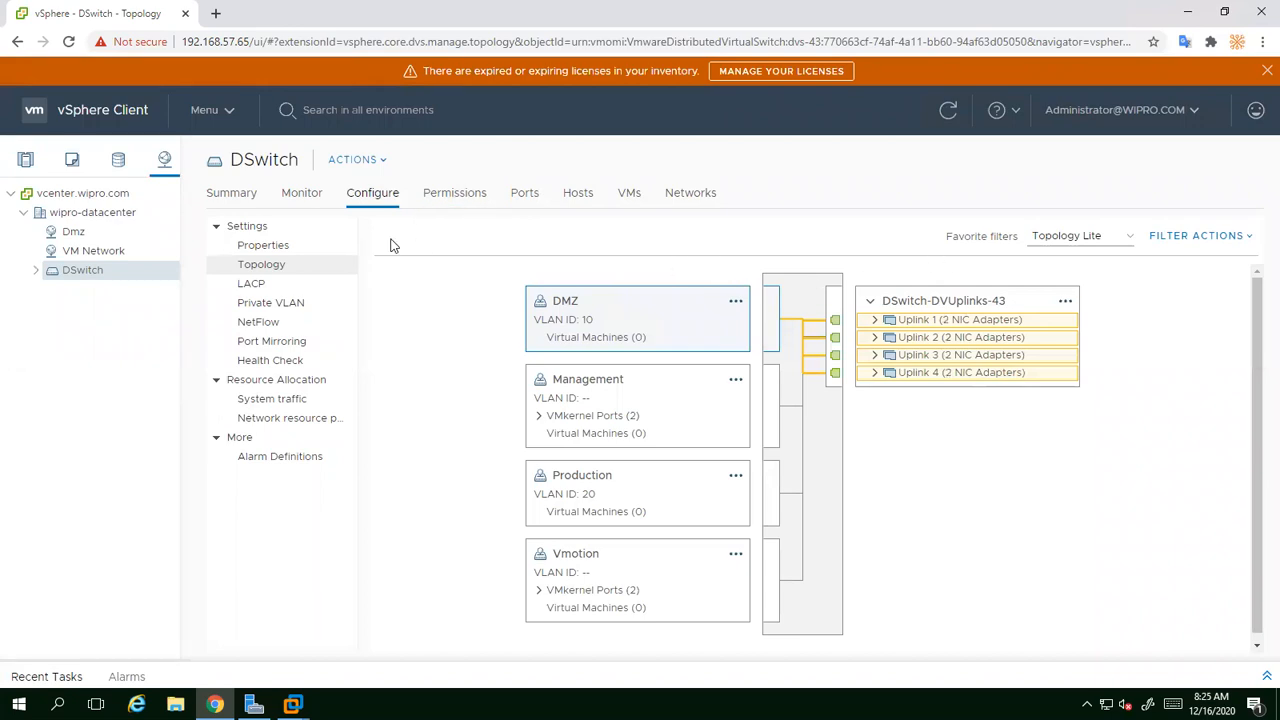
Step: Start adding another host to DSwitch, selecting esxi-3.wipro.com, and proceed to its physical adapters
{"action": "left_click", "coordinate": [358, 160]}
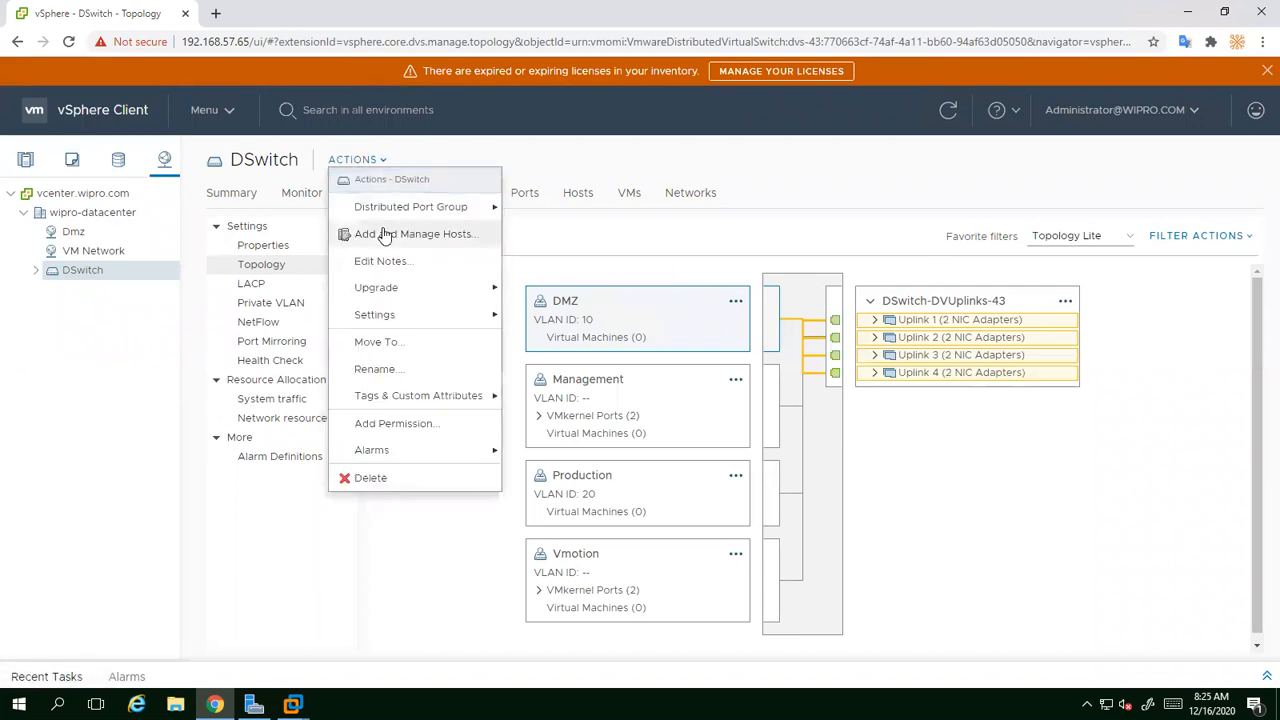
{"action": "left_click", "coordinate": [384, 234]}
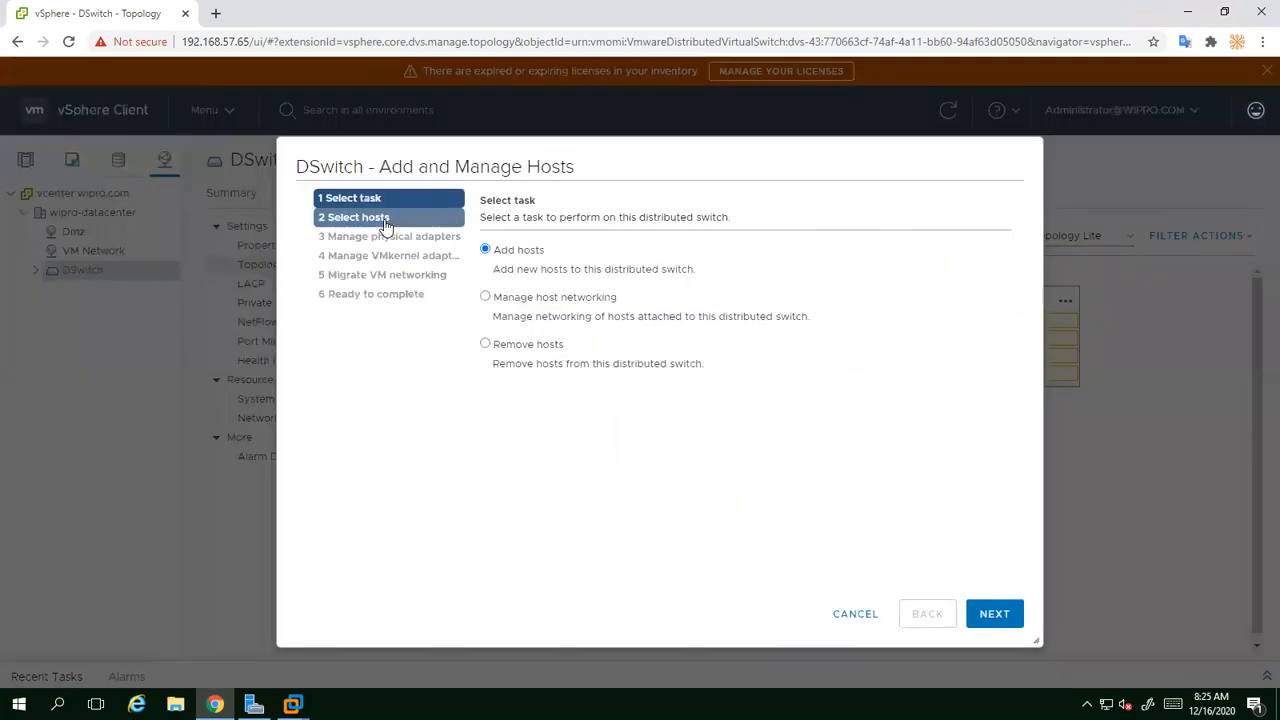
{"action": "left_click", "coordinate": [992, 614]}
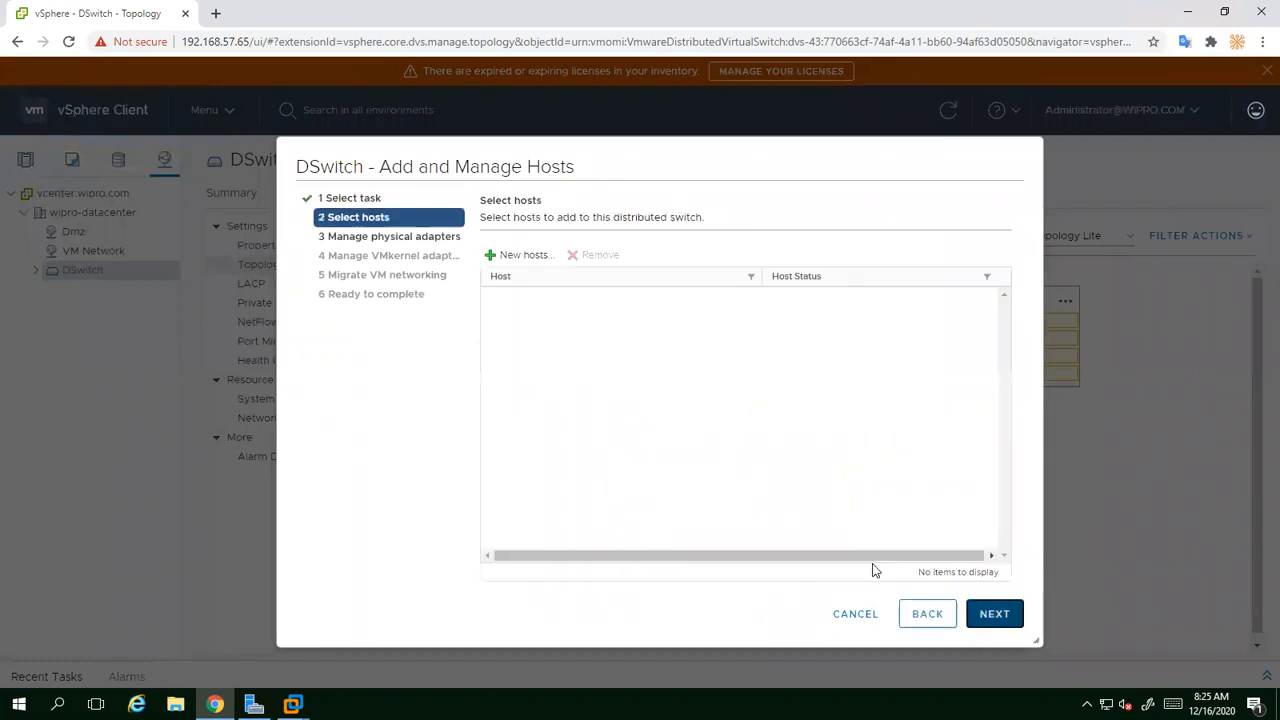
{"action": "left_click", "coordinate": [520, 255]}
{"action": "left_click", "coordinate": [336, 288]}
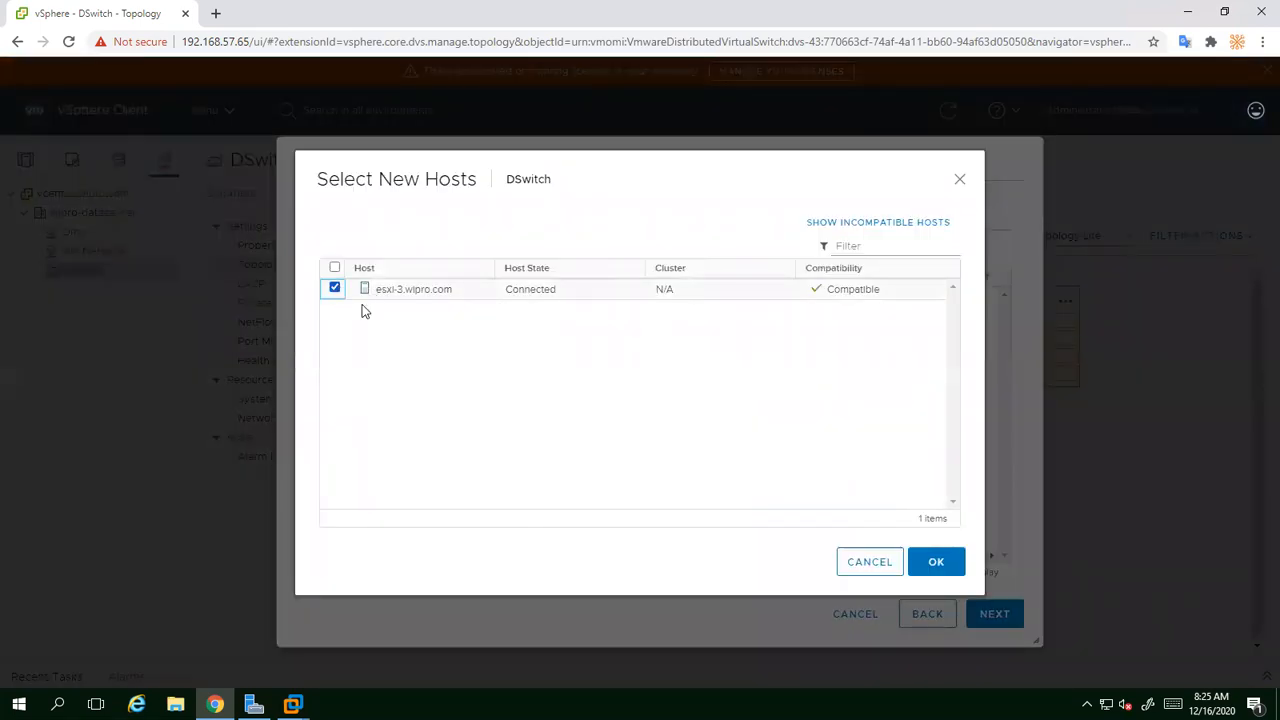
{"action": "left_click", "coordinate": [936, 562]}
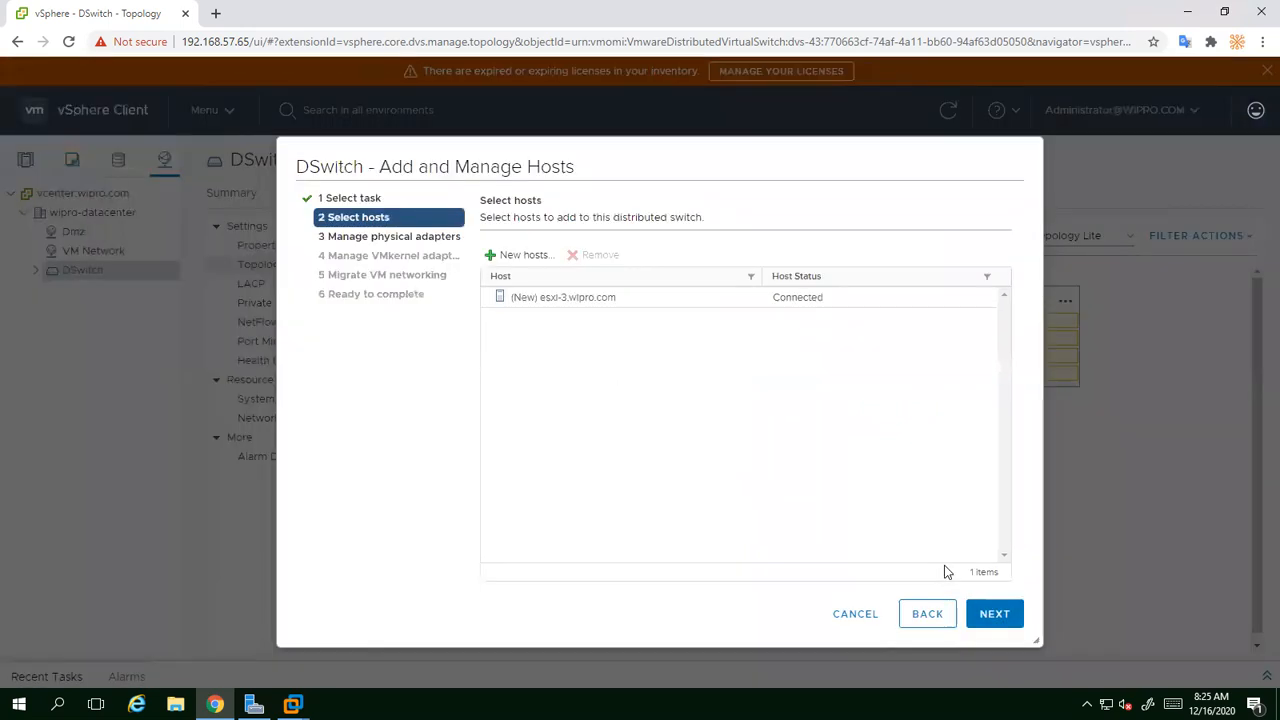
{"action": "left_click", "coordinate": [994, 616]}
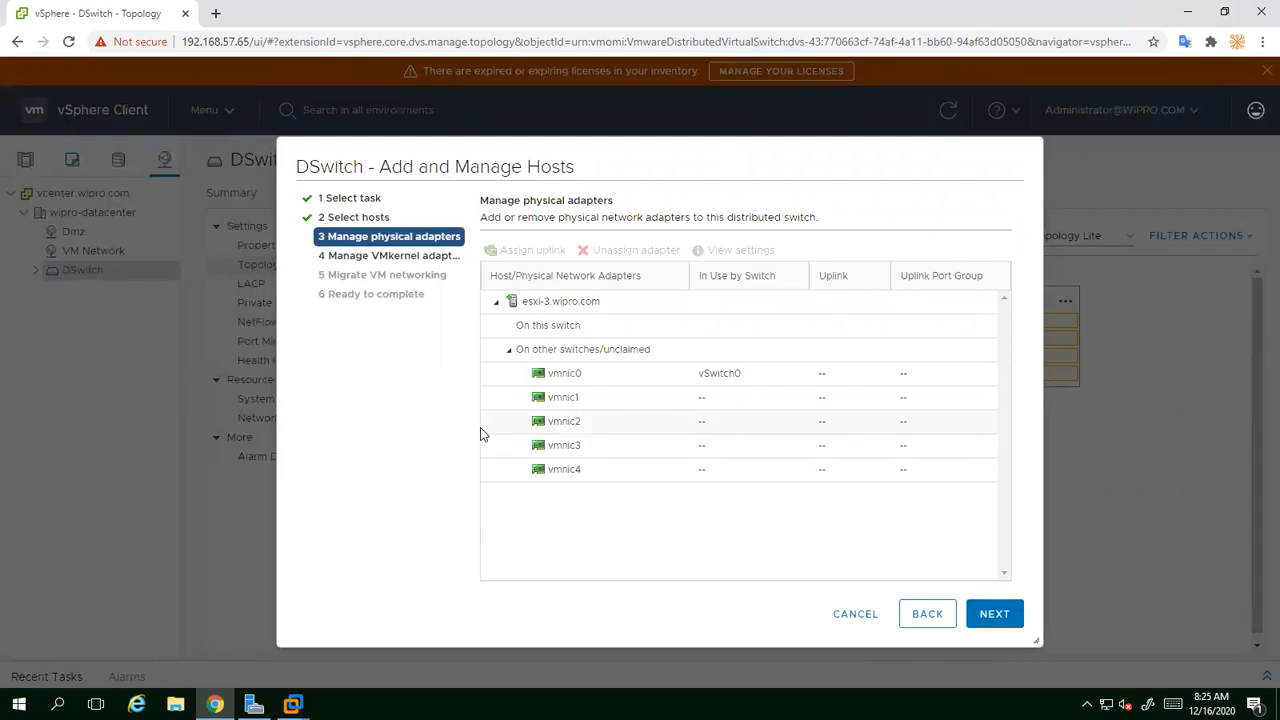
Step: Assign physical adapter vmnic1 of esxi-3.wipro.com to Uplink 1 and vmnic2 to Uplink 2
{"action": "left_click", "coordinate": [554, 400]}
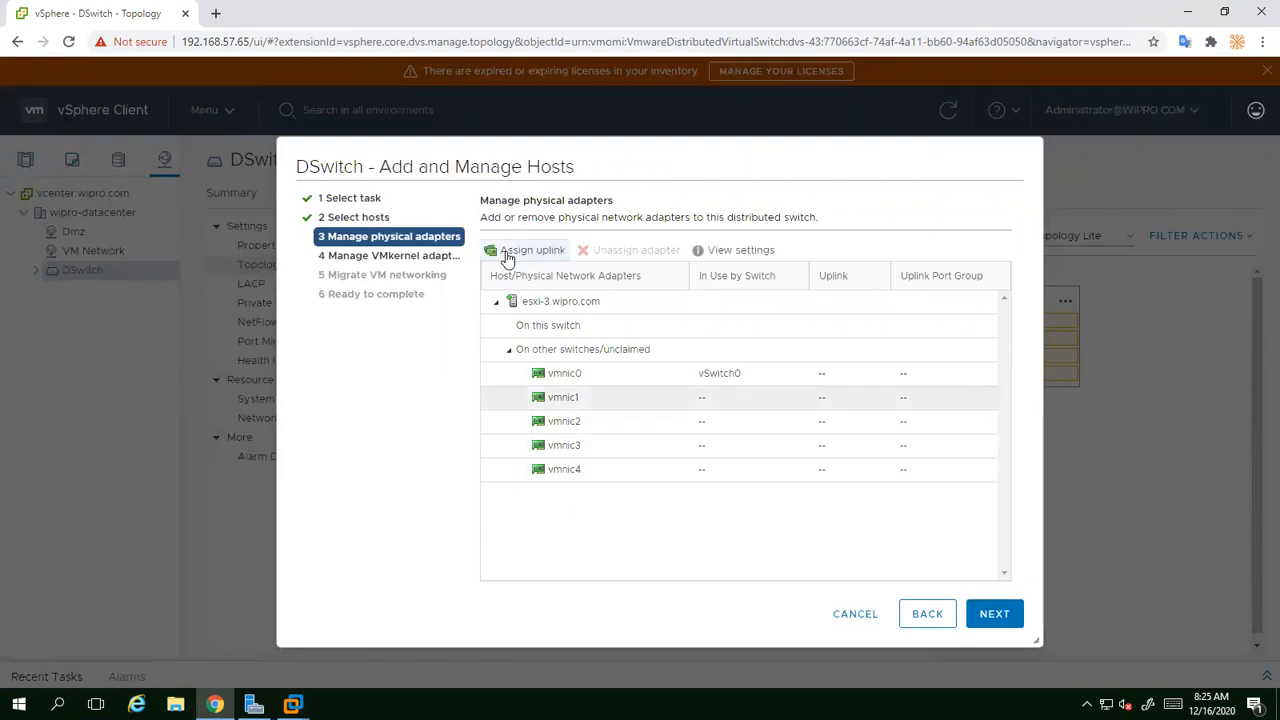
{"action": "left_click", "coordinate": [508, 250]}
{"action": "left_click", "coordinate": [452, 250]}
{"action": "left_click", "coordinate": [805, 553]}
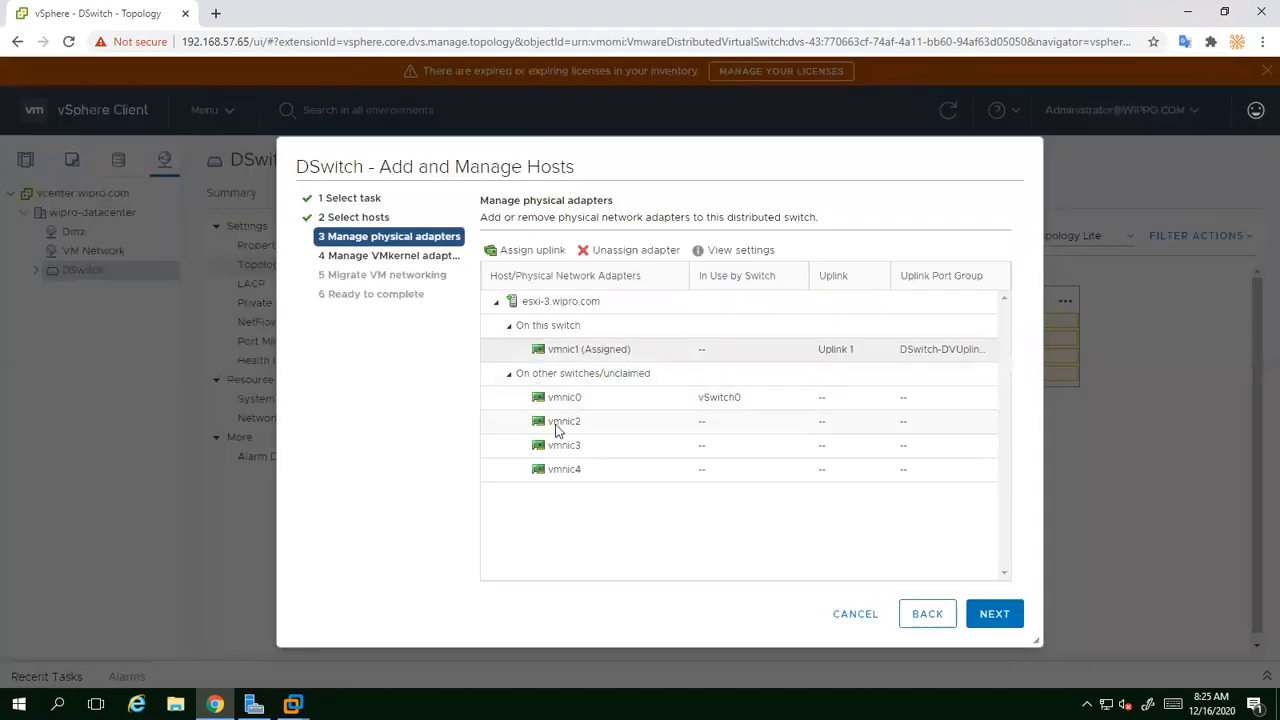
{"action": "left_click", "coordinate": [557, 424]}
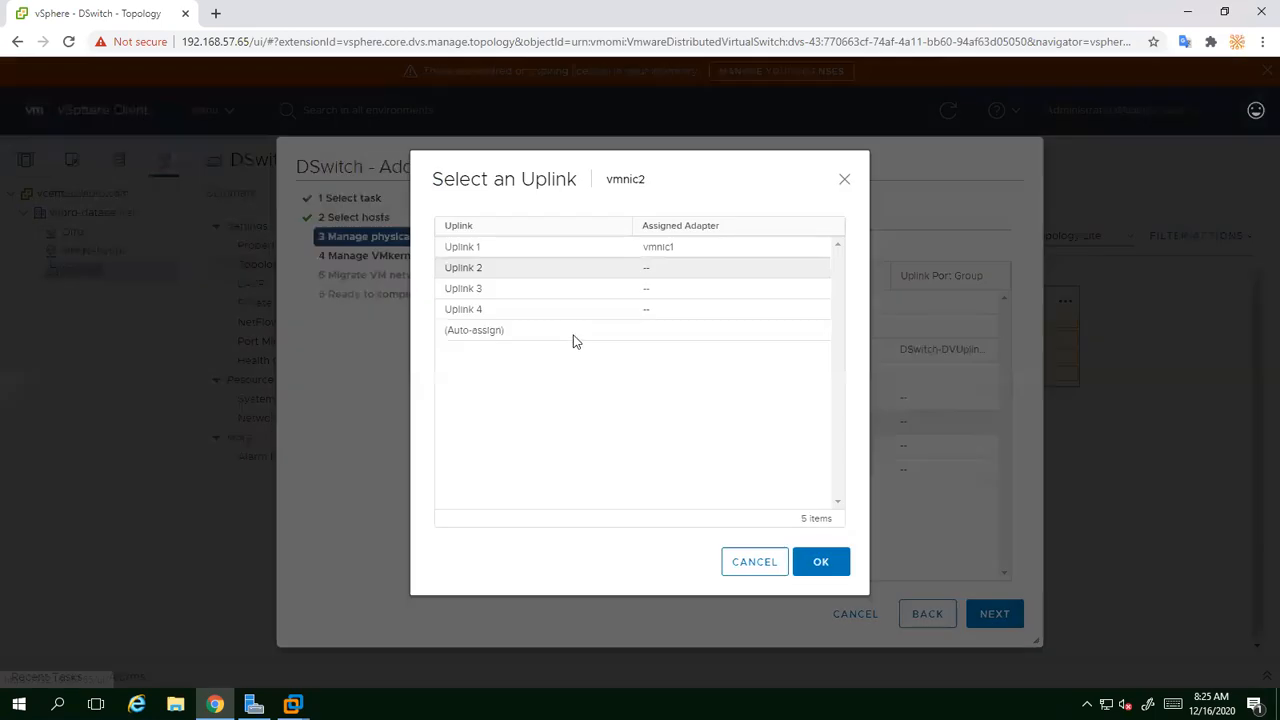
{"action": "left_click", "coordinate": [485, 268]}
{"action": "left_click", "coordinate": [820, 563]}
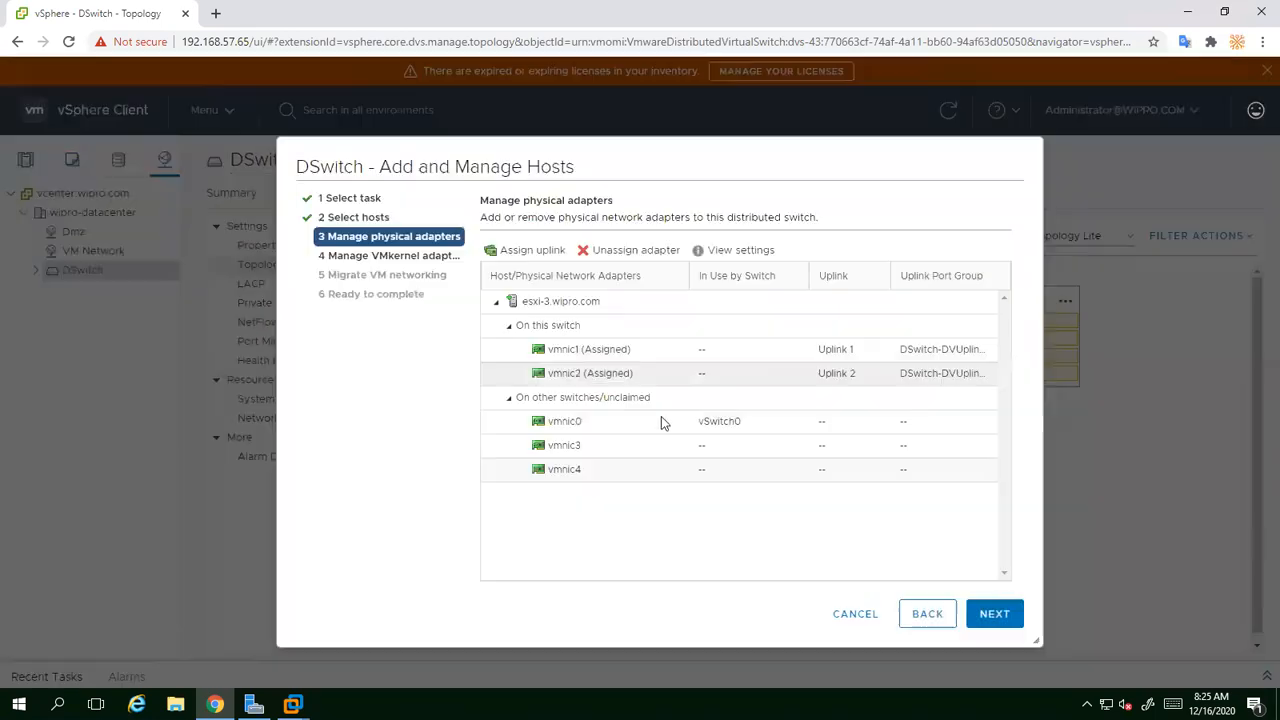
Step: Assign vmnic3 of esxi-3.wipro.com to Uplink 3 and vmnic4 to Uplink 4, and proceed to the VMkernel adapters
{"action": "left_click", "coordinate": [572, 452]}
{"action": "left_click", "coordinate": [528, 252]}
{"action": "left_click", "coordinate": [469, 309]}
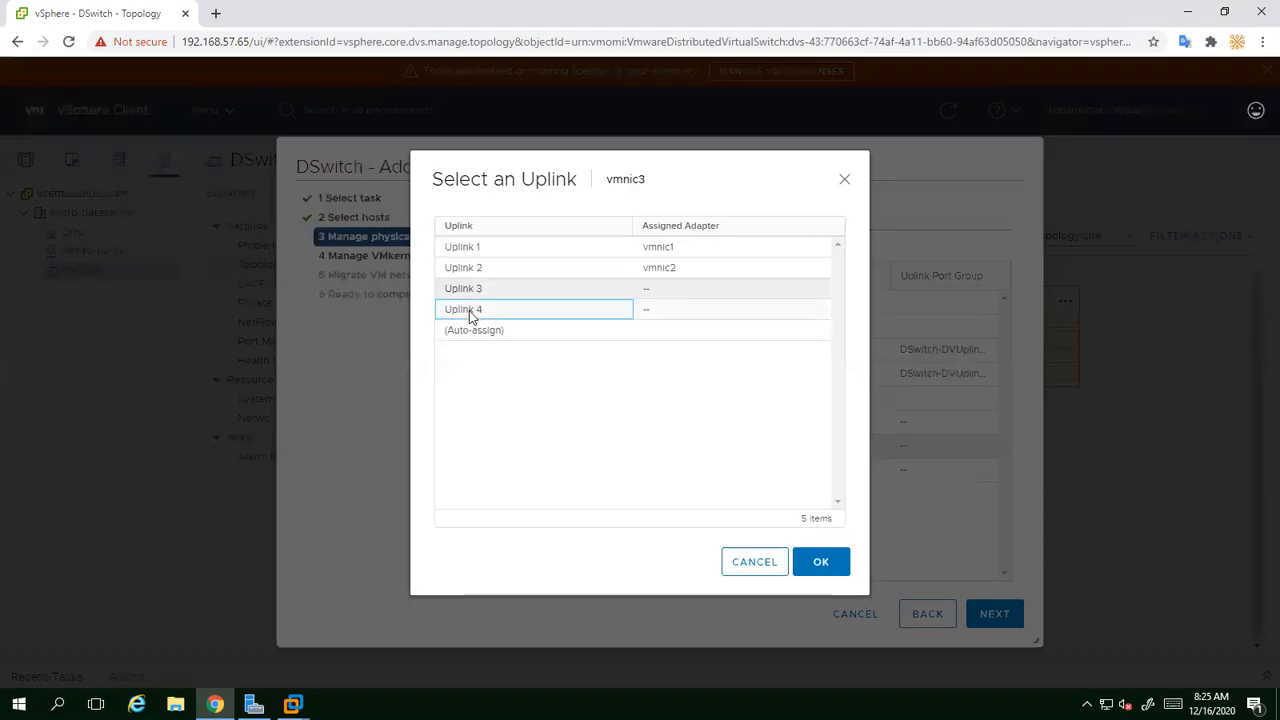
{"action": "left_click", "coordinate": [466, 290]}
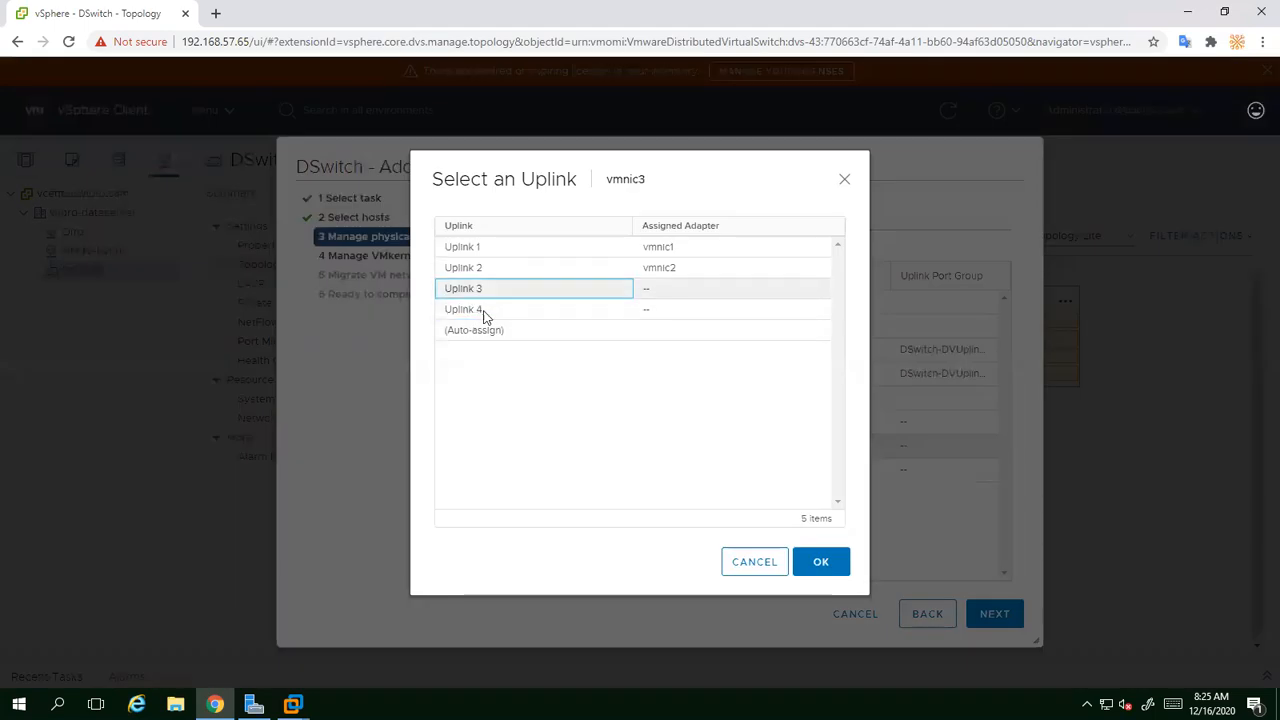
{"action": "left_click", "coordinate": [828, 560]}
{"action": "left_click", "coordinate": [564, 469]}
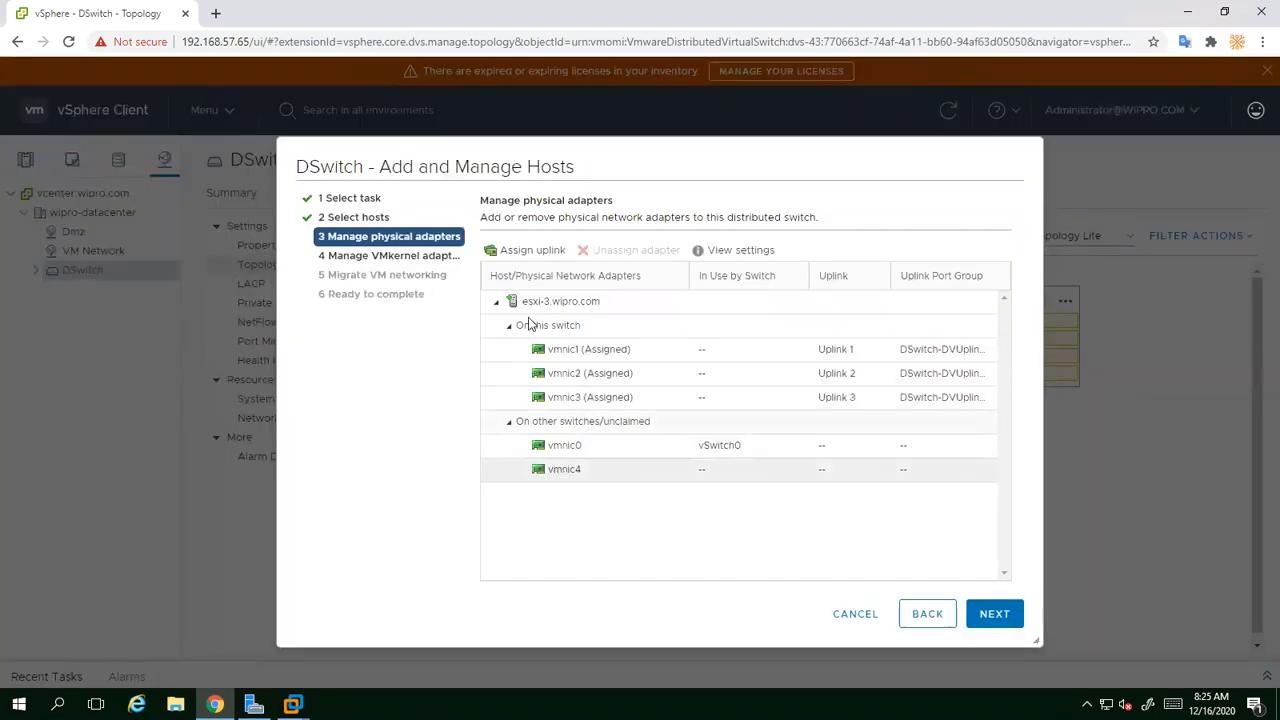
{"action": "left_click", "coordinate": [527, 251]}
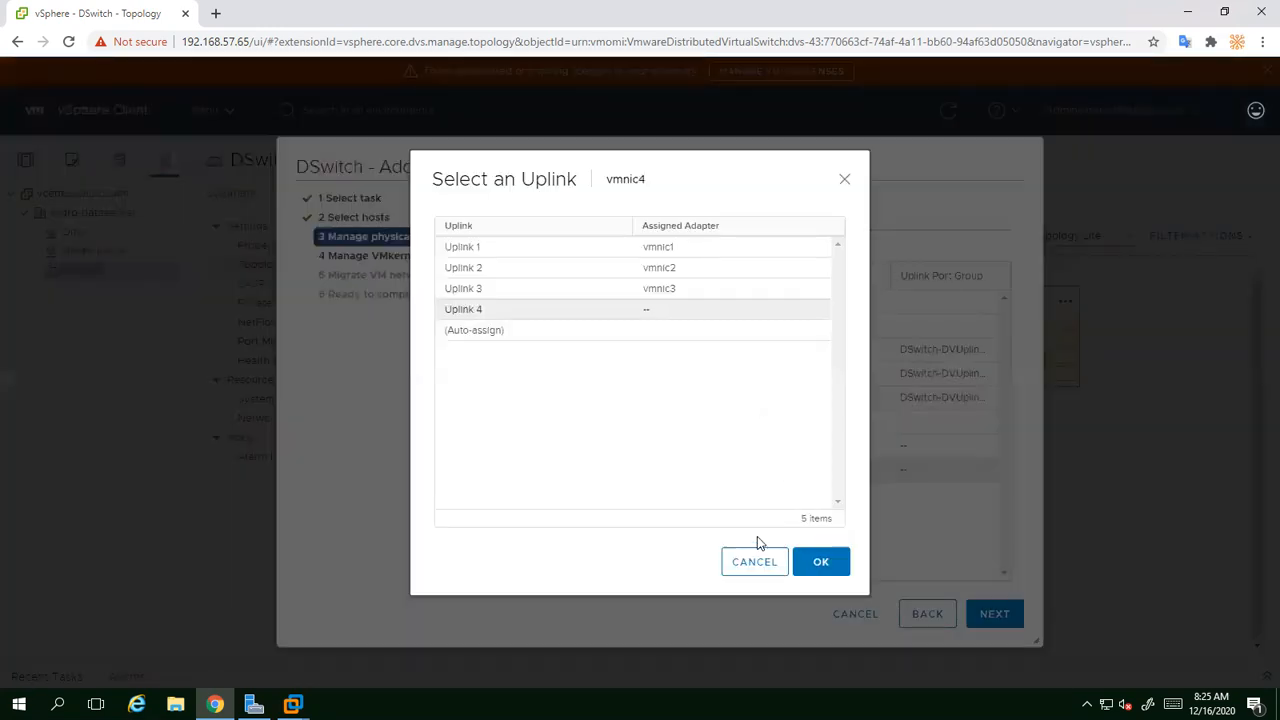
{"action": "left_click", "coordinate": [814, 564]}
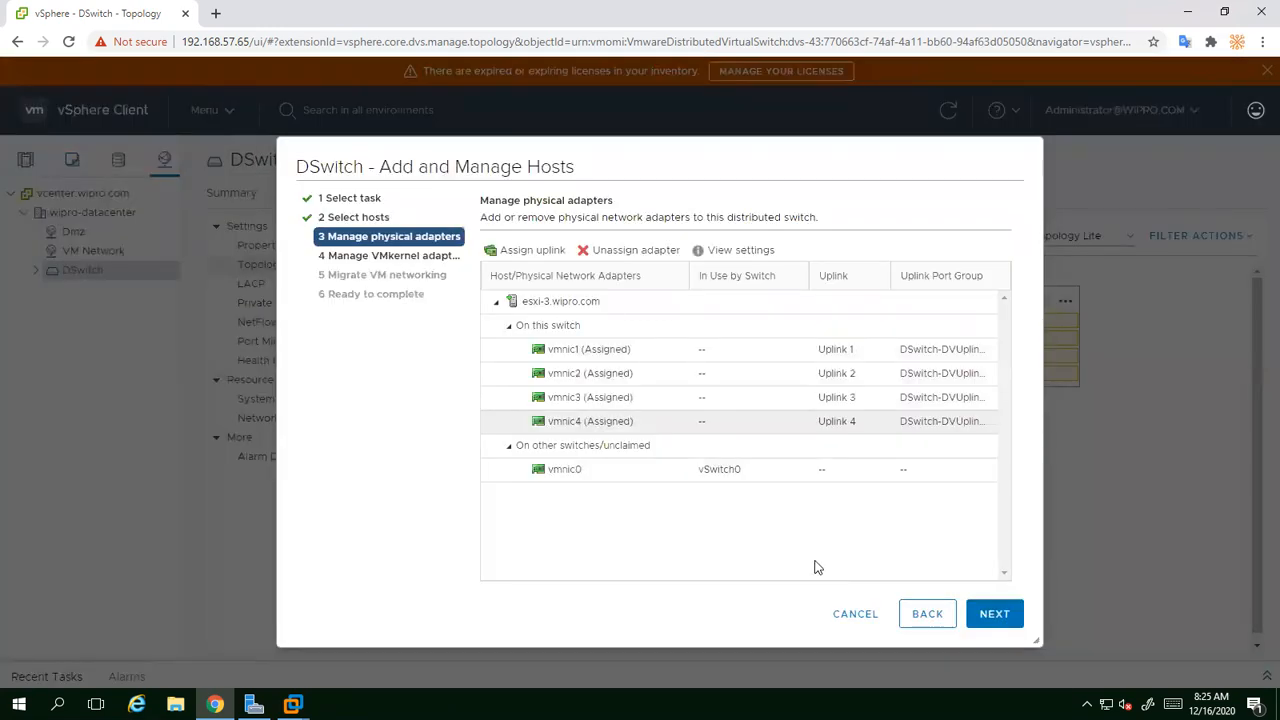
{"action": "left_click", "coordinate": [994, 616]}
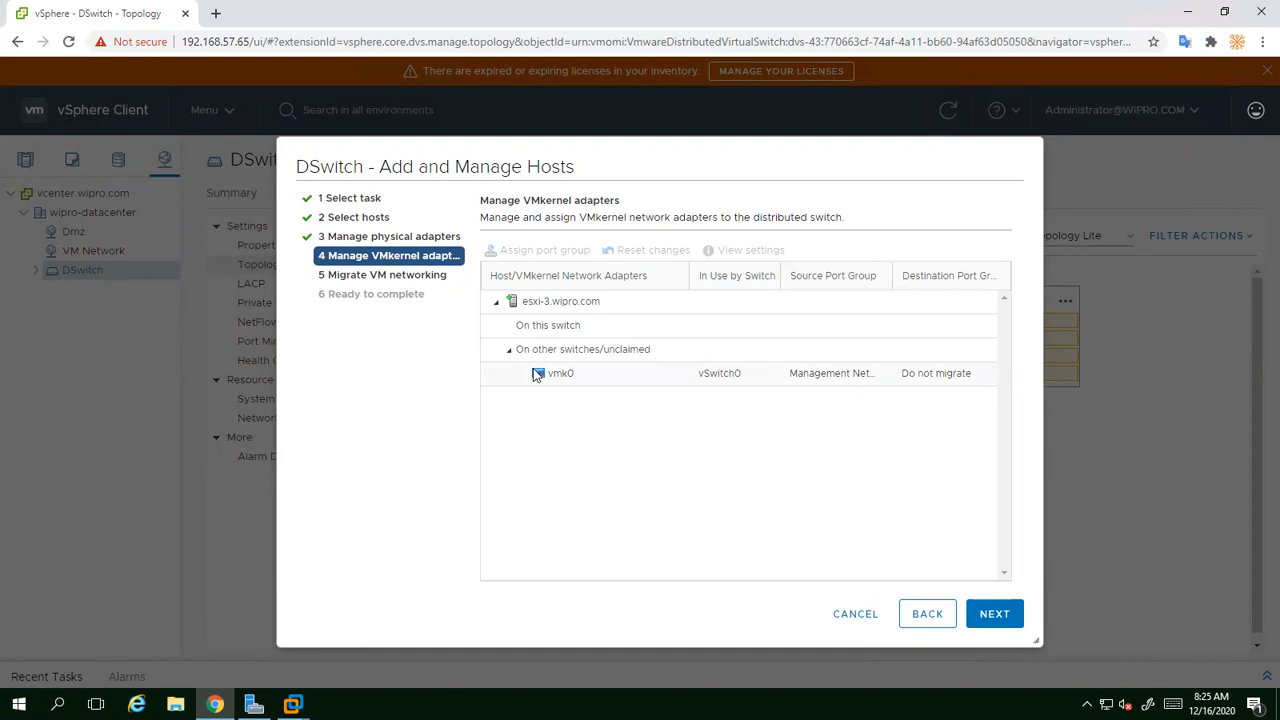
Step: Assign VMkernel adapter vmk0 of esxi-3.wipro.com to the Management port group on DSwitch
{"action": "left_click", "coordinate": [814, 374]}
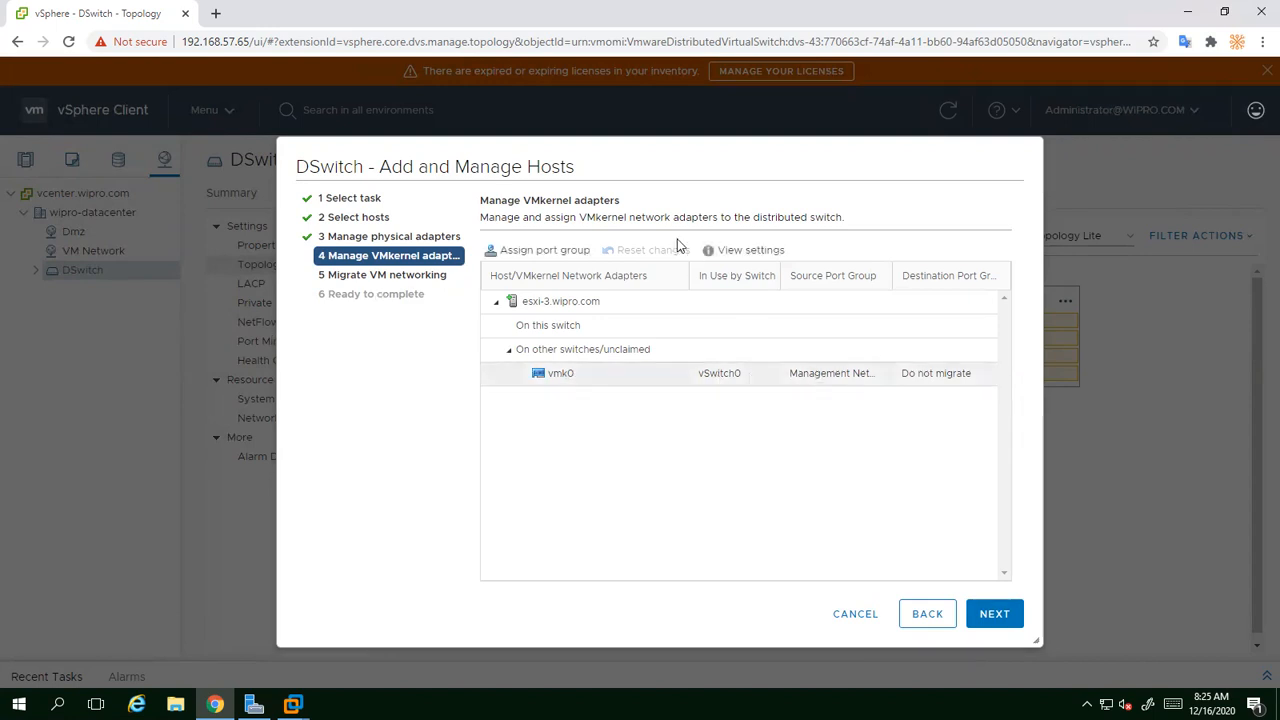
{"action": "left_click", "coordinate": [524, 252]}
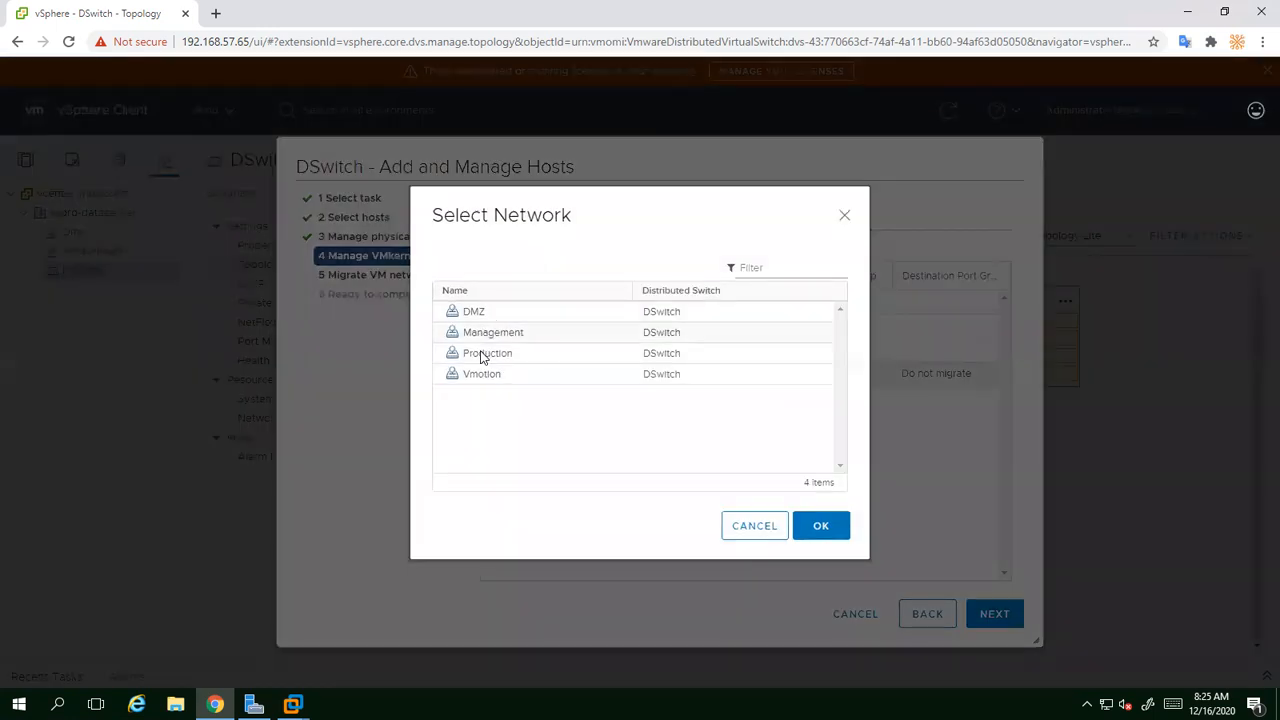
{"action": "left_click", "coordinate": [488, 335]}
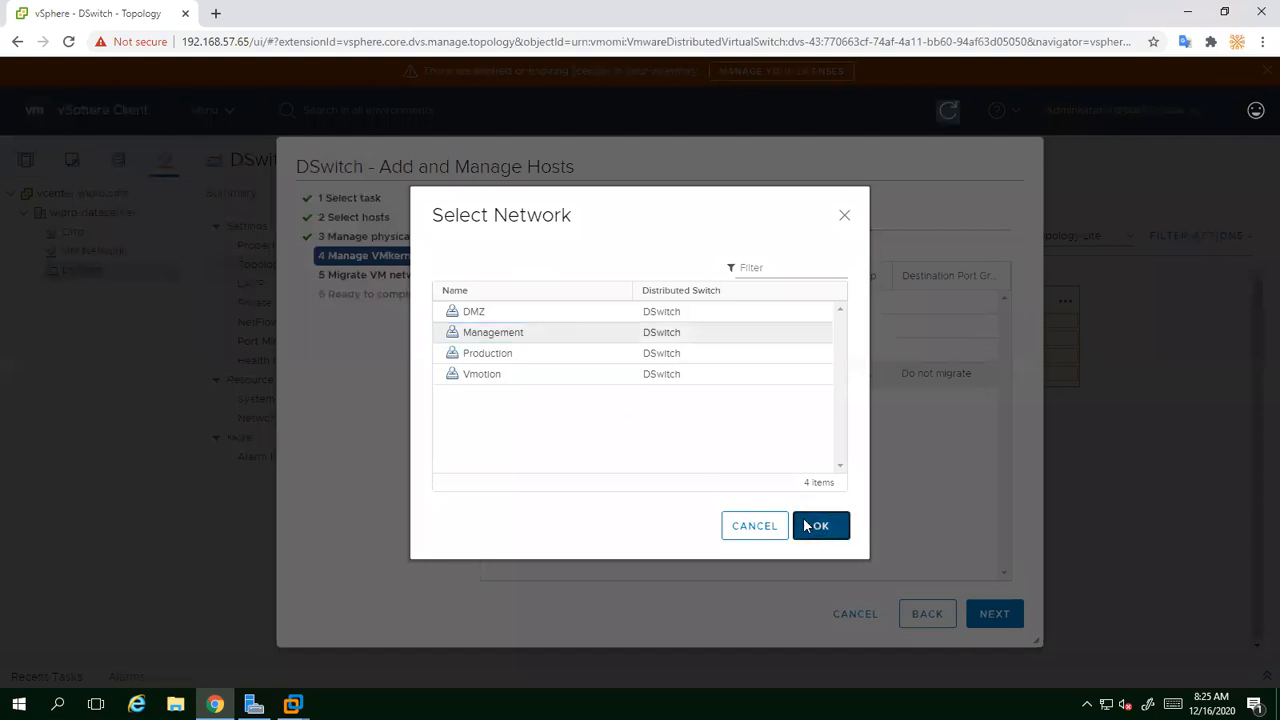
{"action": "left_click", "coordinate": [818, 526]}
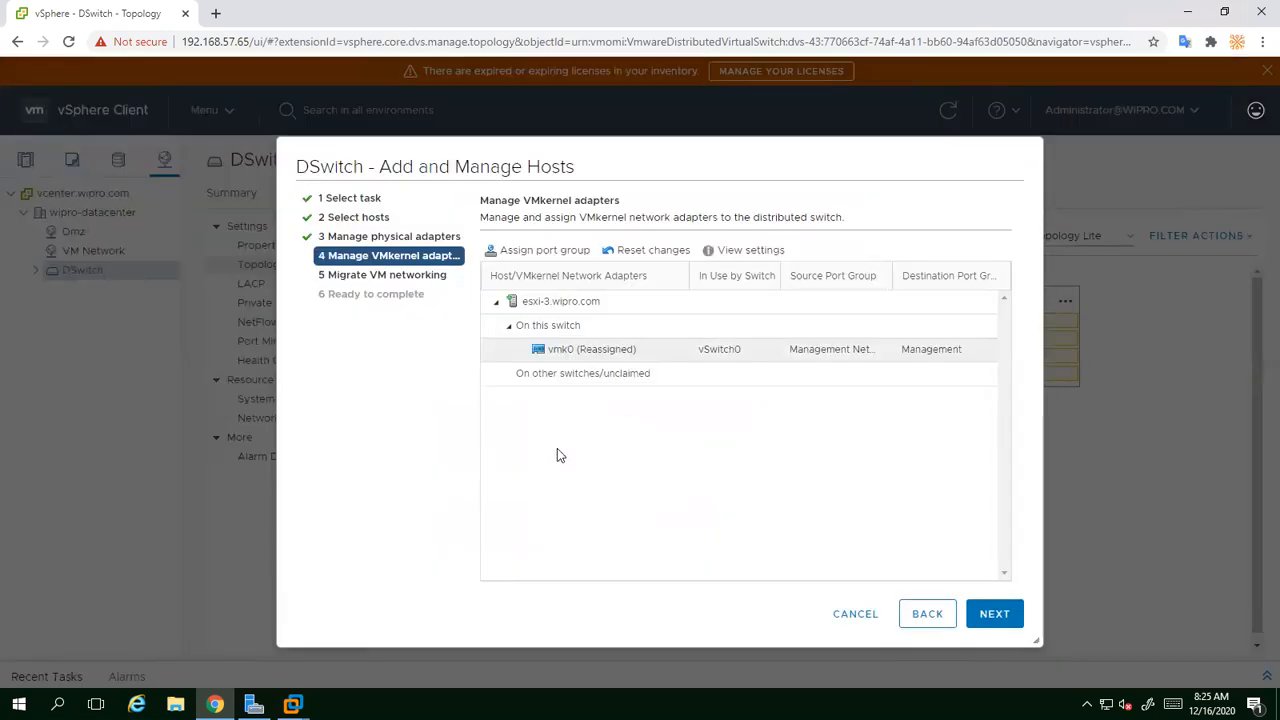
Step: Finish adding esxi-3.wipro.com to DSwitch without migrating virtual machine networking
{"action": "left_click", "coordinate": [995, 618]}
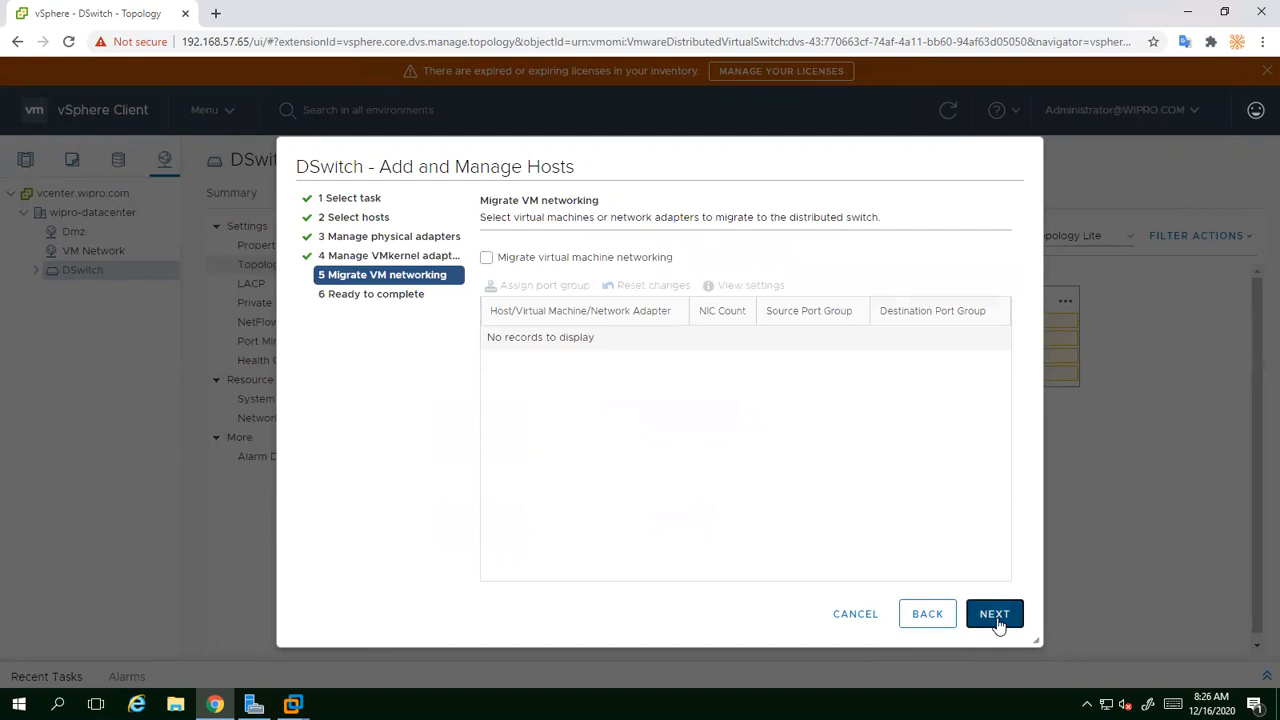
{"action": "left_click", "coordinate": [995, 616]}
{"action": "left_click", "coordinate": [995, 616]}
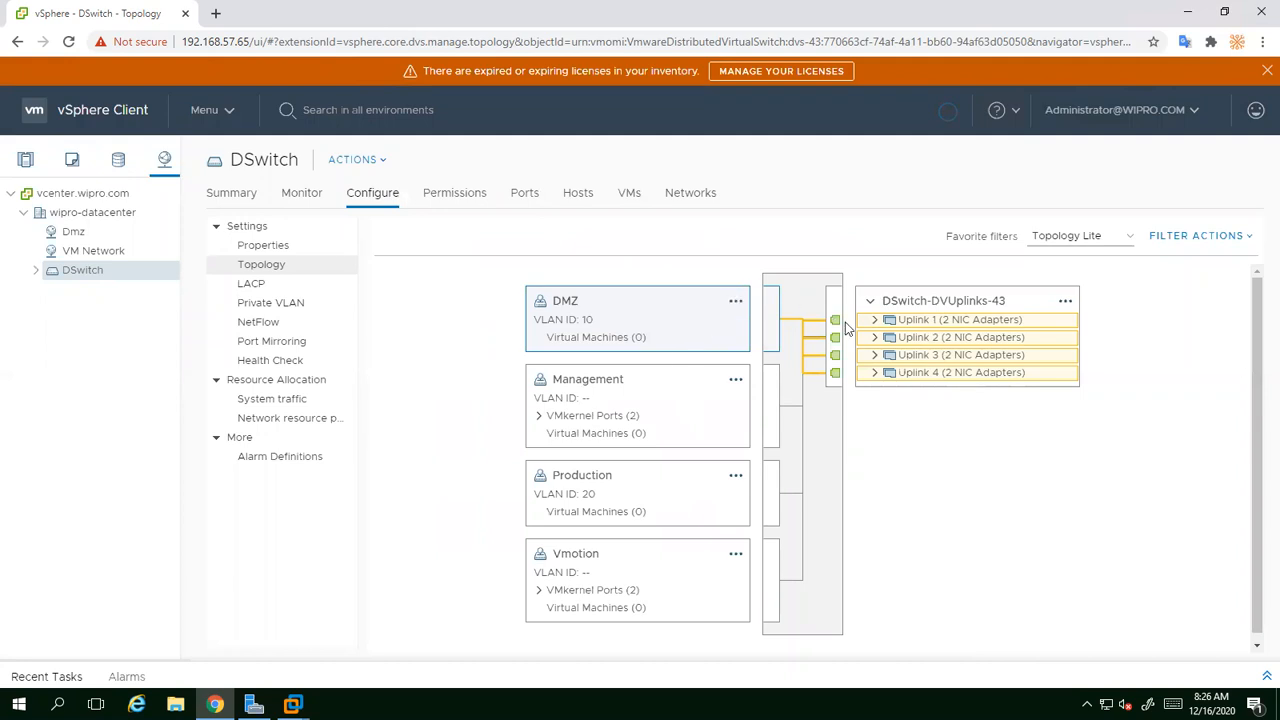
Step: Check in the DSwitch topology which host adapters are listed under Uplink 1 once esxi-3.wipro.com is attached
{"action": "left_click", "coordinate": [874, 320]}
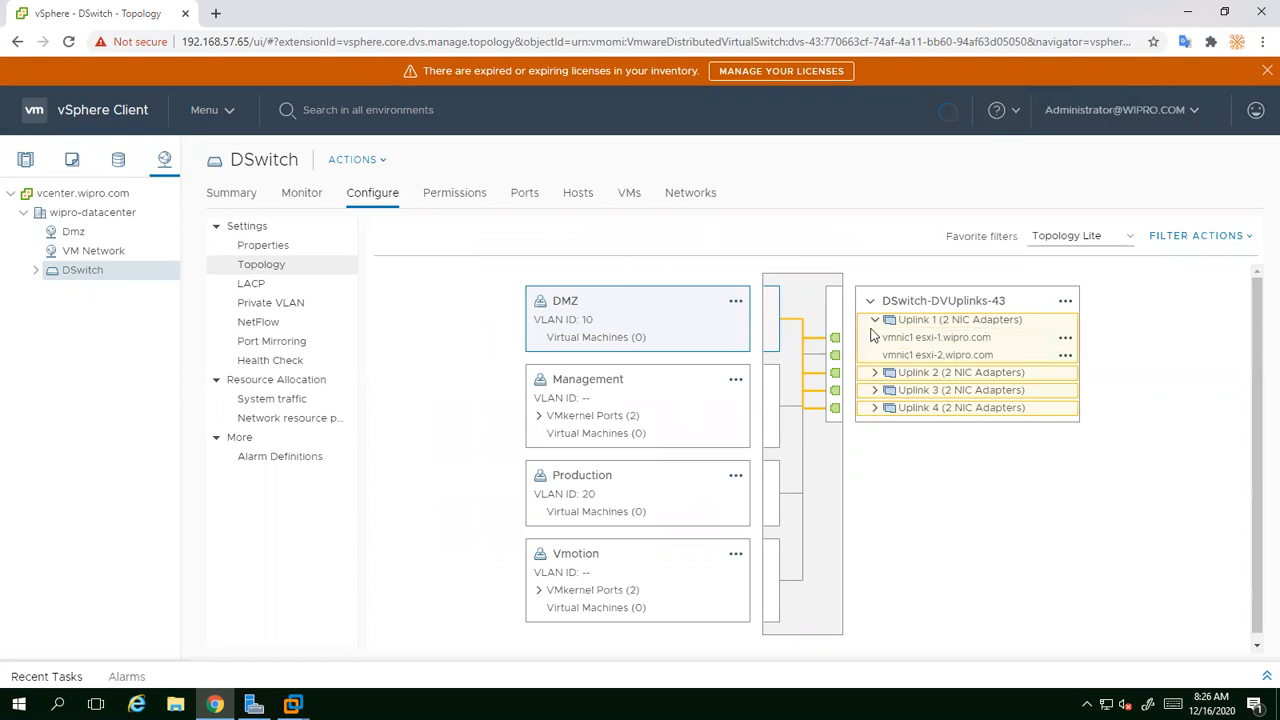
{"action": "left_click", "coordinate": [875, 321]}
{"action": "left_click", "coordinate": [875, 321]}
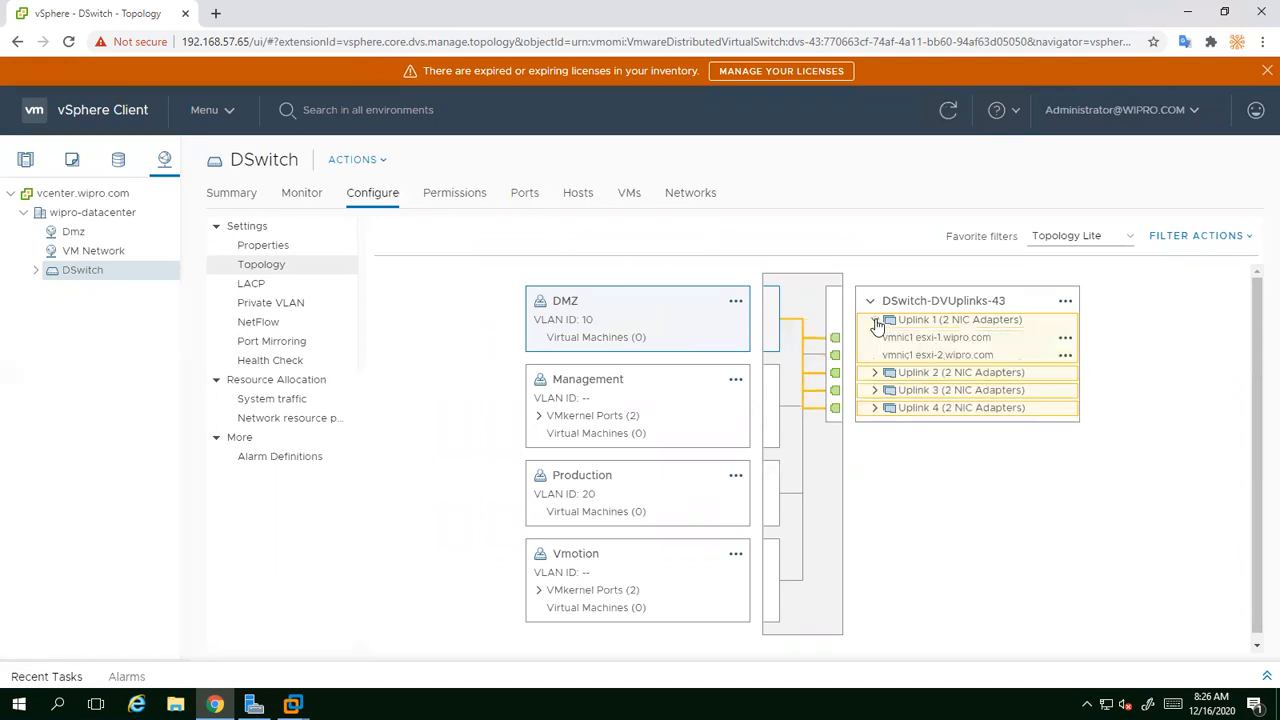
{"action": "left_click", "coordinate": [875, 321]}
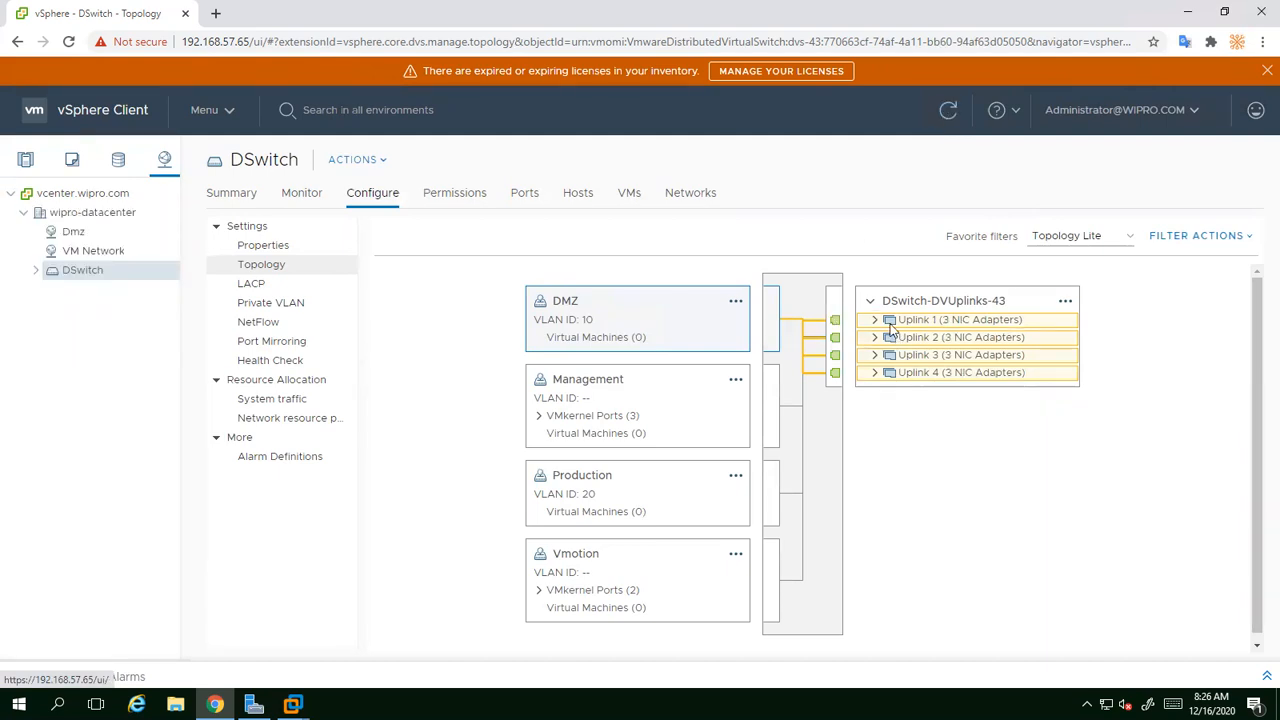
{"action": "left_click", "coordinate": [873, 321]}
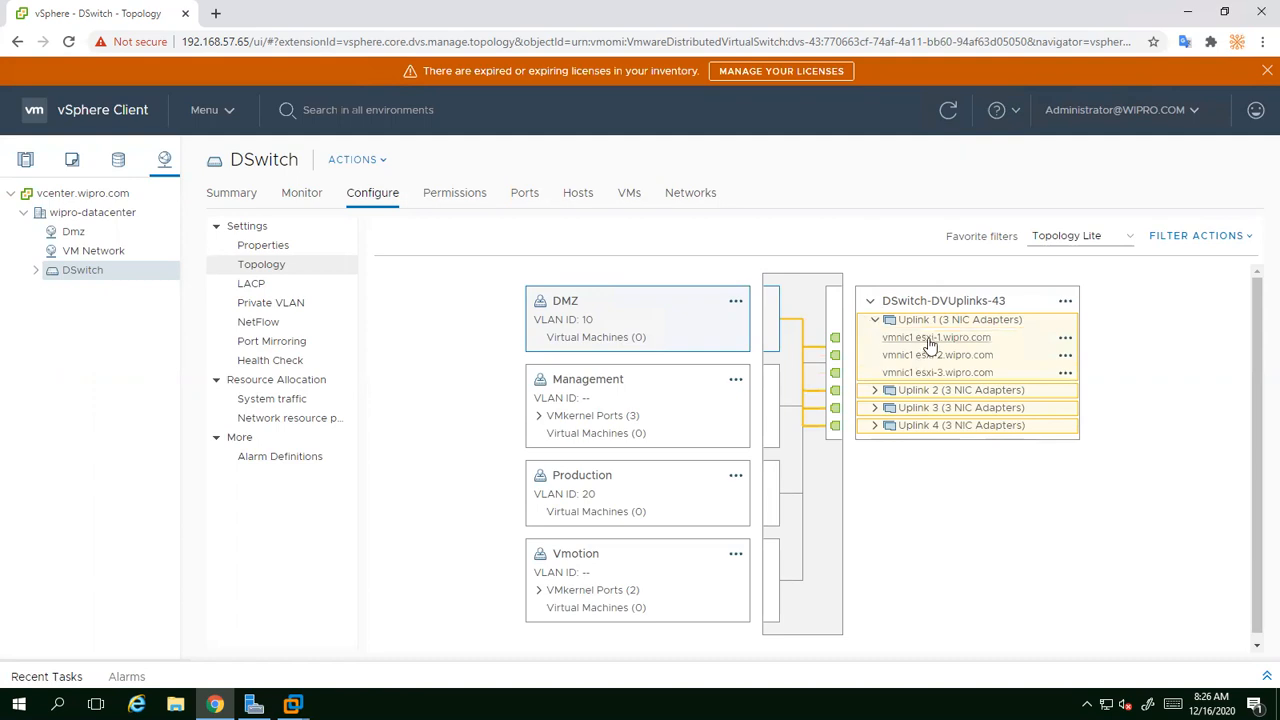
Step: Examine the Management port group's VMkernel ports and trace the uplink path of vmk0 at 192.168.57.61
{"action": "left_click", "coordinate": [585, 386]}
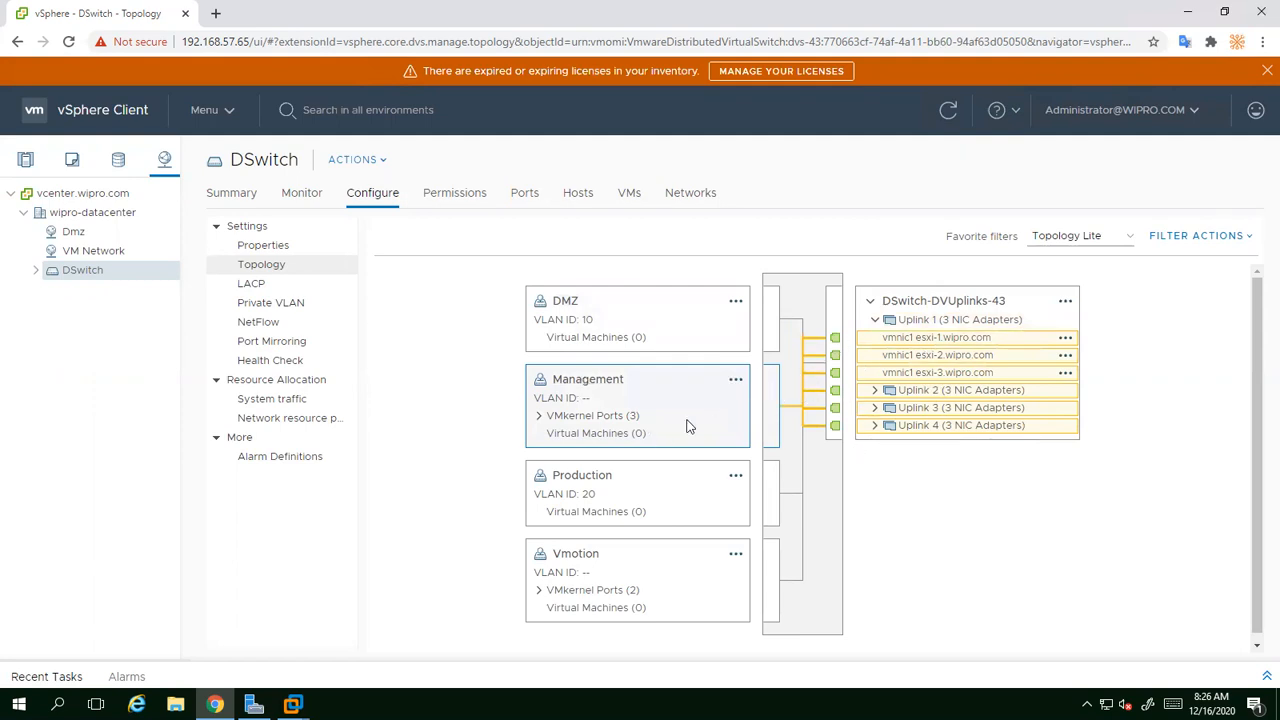
{"action": "left_click", "coordinate": [539, 417]}
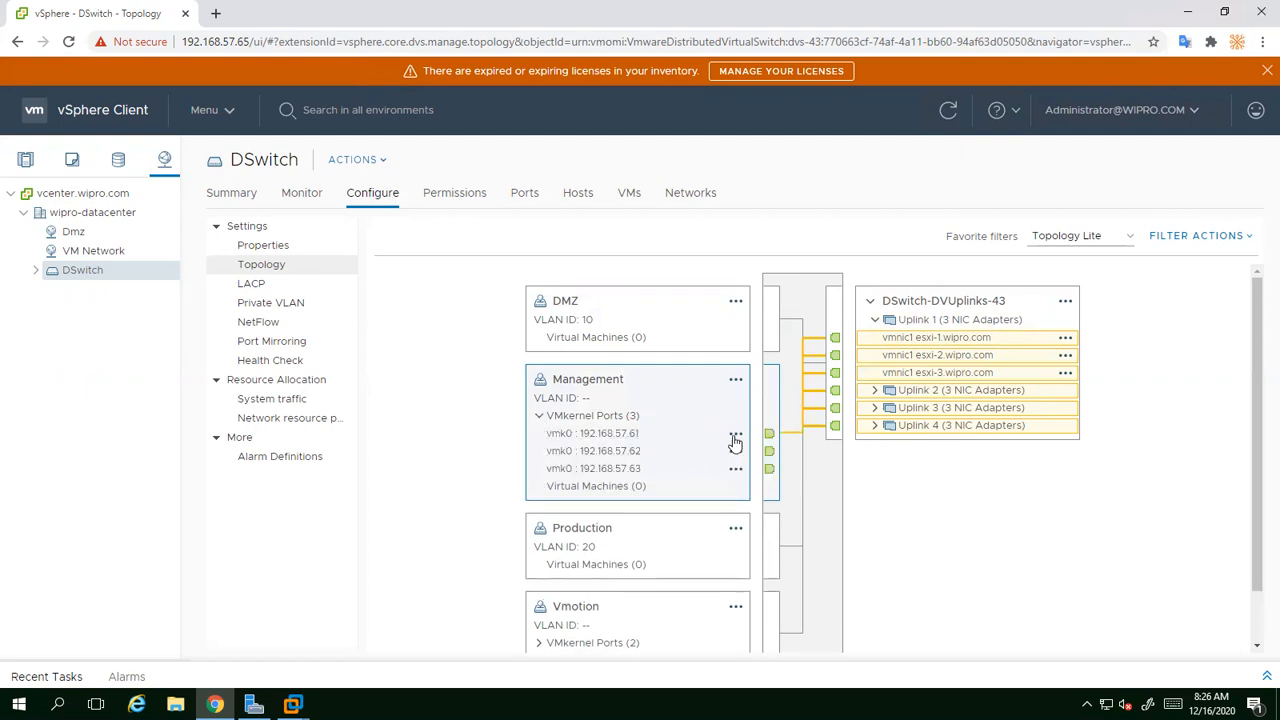
{"action": "left_click", "coordinate": [735, 433]}
{"action": "left_click", "coordinate": [620, 435]}
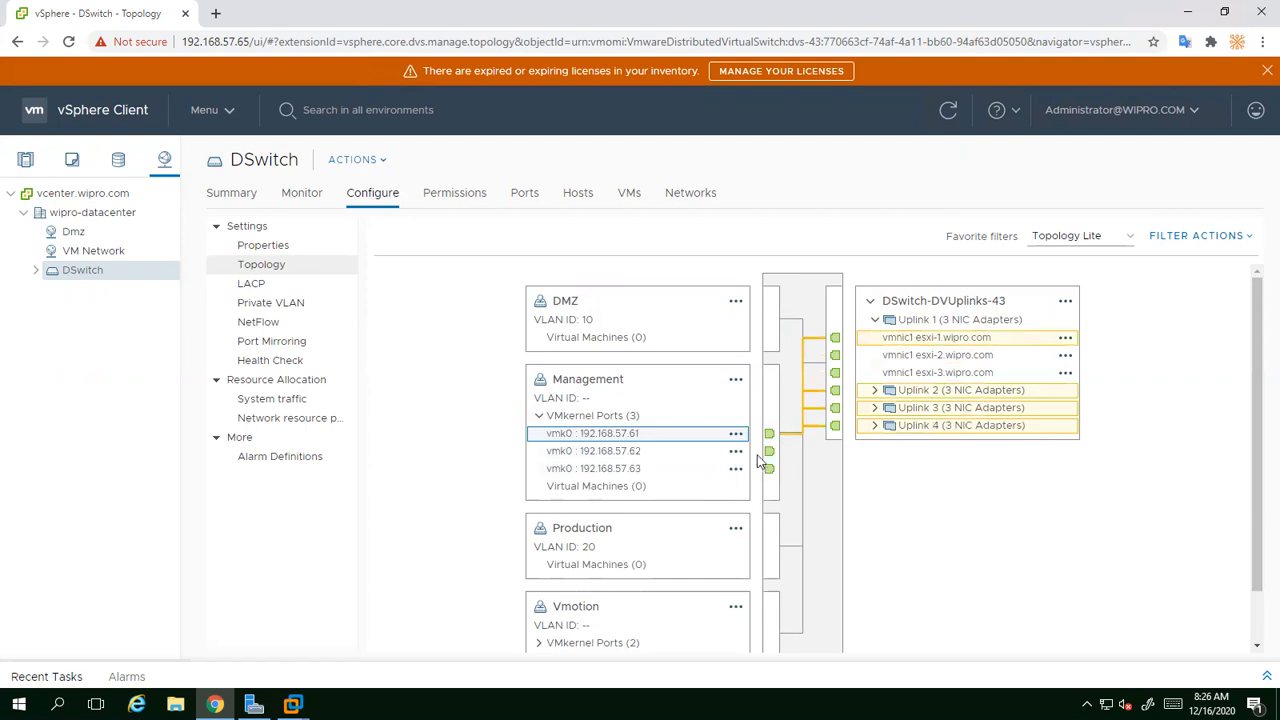
Step: Review the general and advanced settings of DSwitch, including the discovery protocol and uplink options, and close them without saving
{"action": "left_click", "coordinate": [35, 272]}
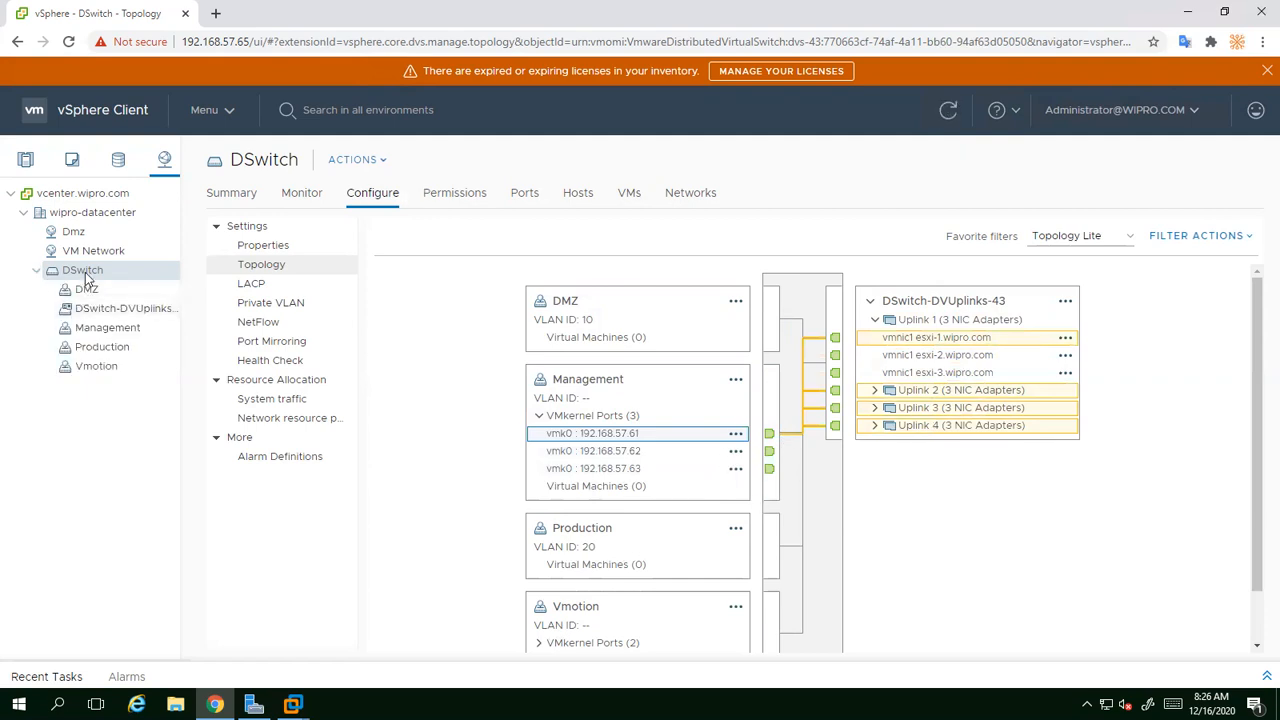
{"action": "right_click", "coordinate": [84, 273]}
{"action": "mouse_move", "coordinate": [143, 420]}
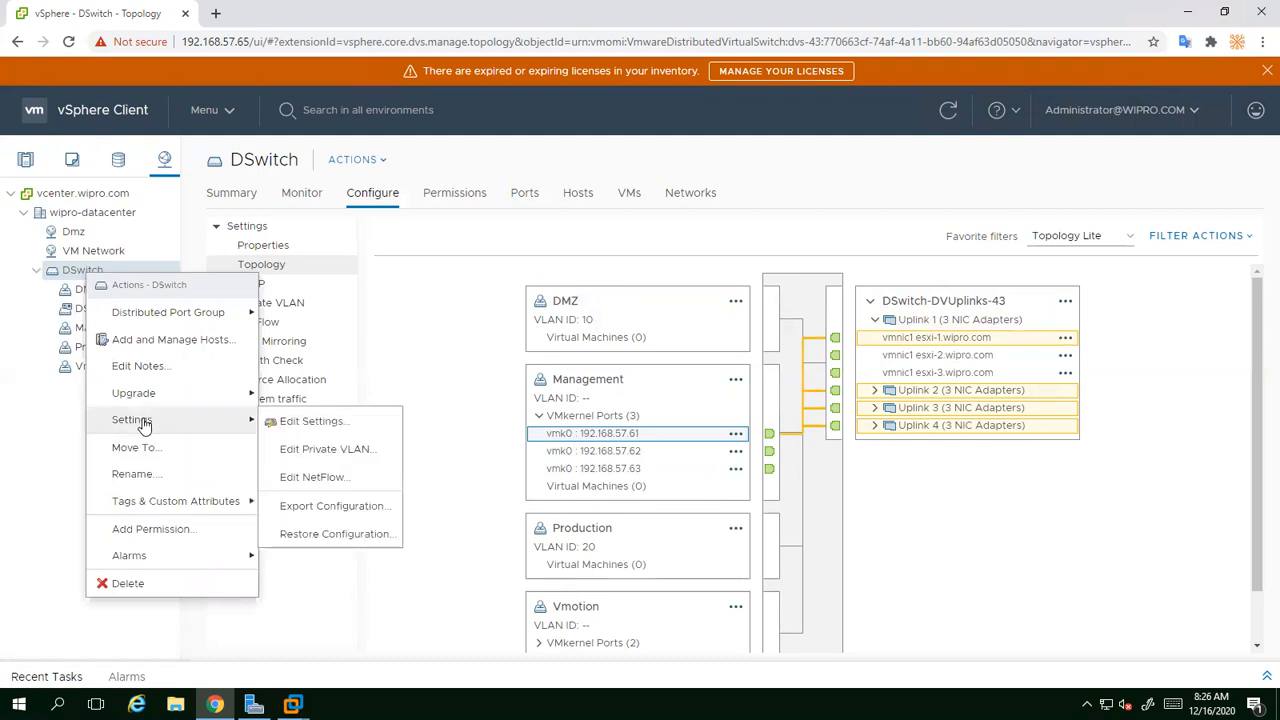
{"action": "left_click", "coordinate": [324, 432]}
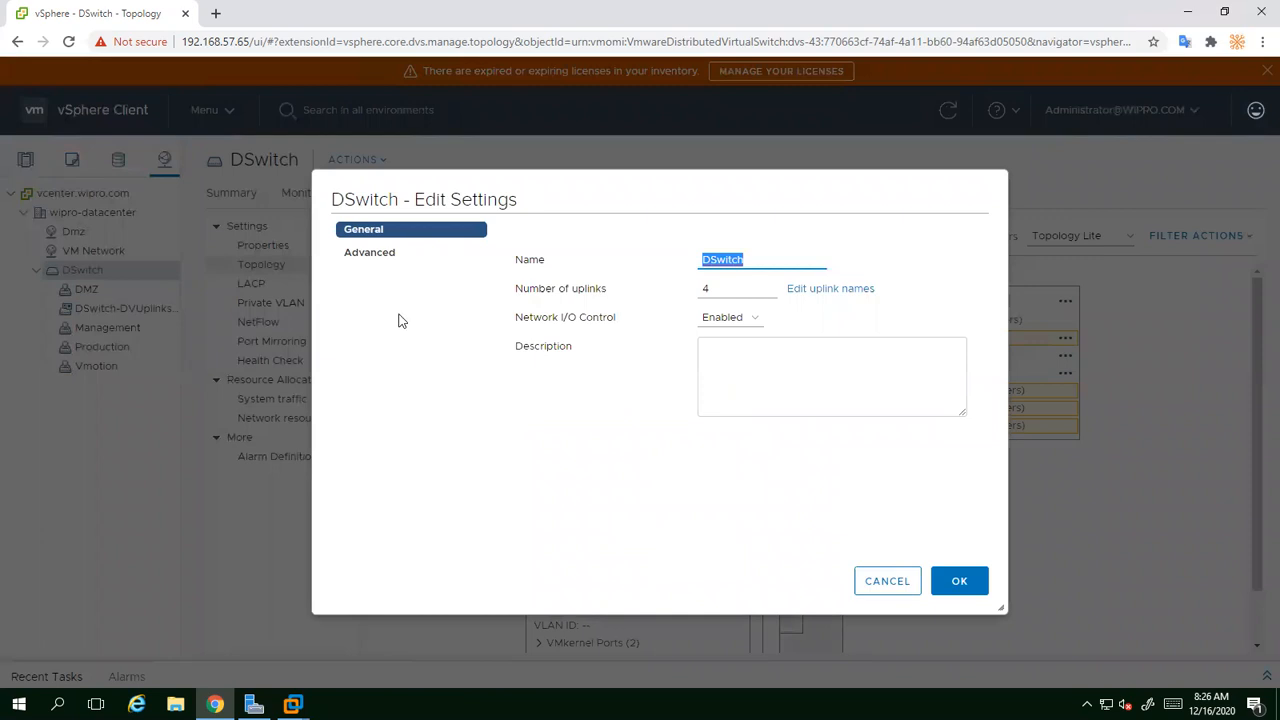
{"action": "left_click", "coordinate": [372, 256]}
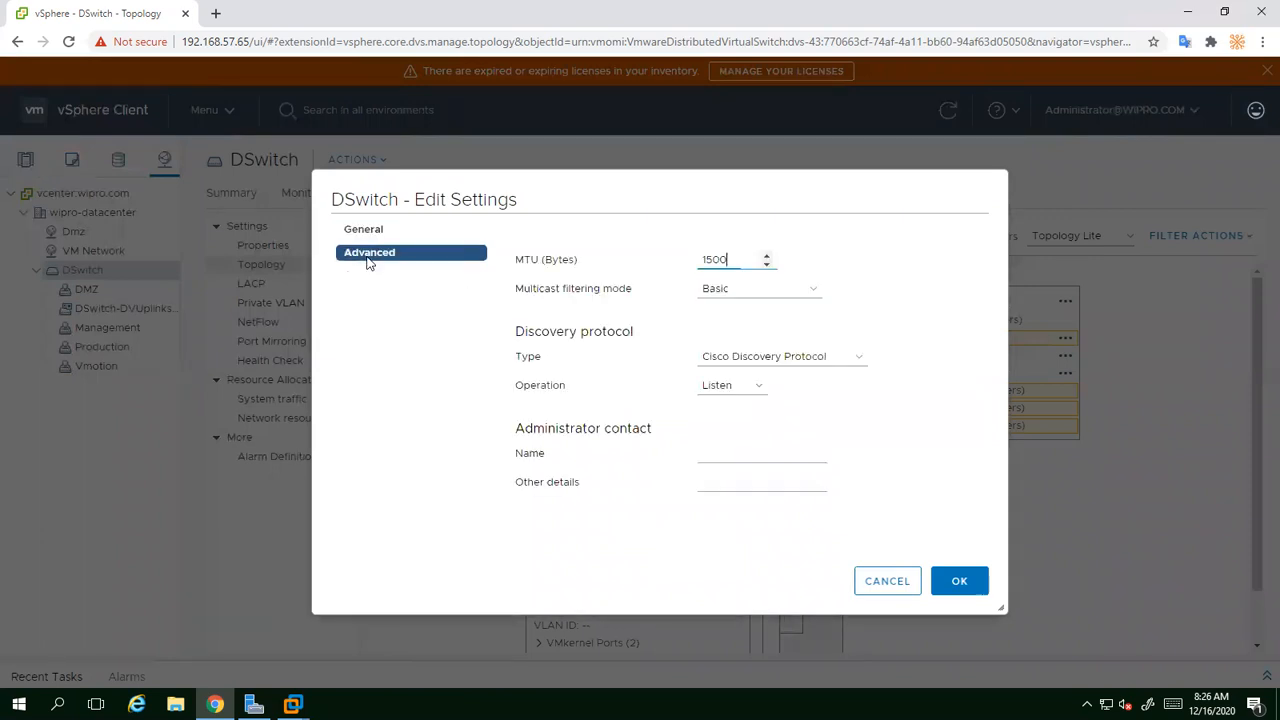
{"action": "left_click", "coordinate": [752, 366]}
{"action": "left_click", "coordinate": [752, 366]}
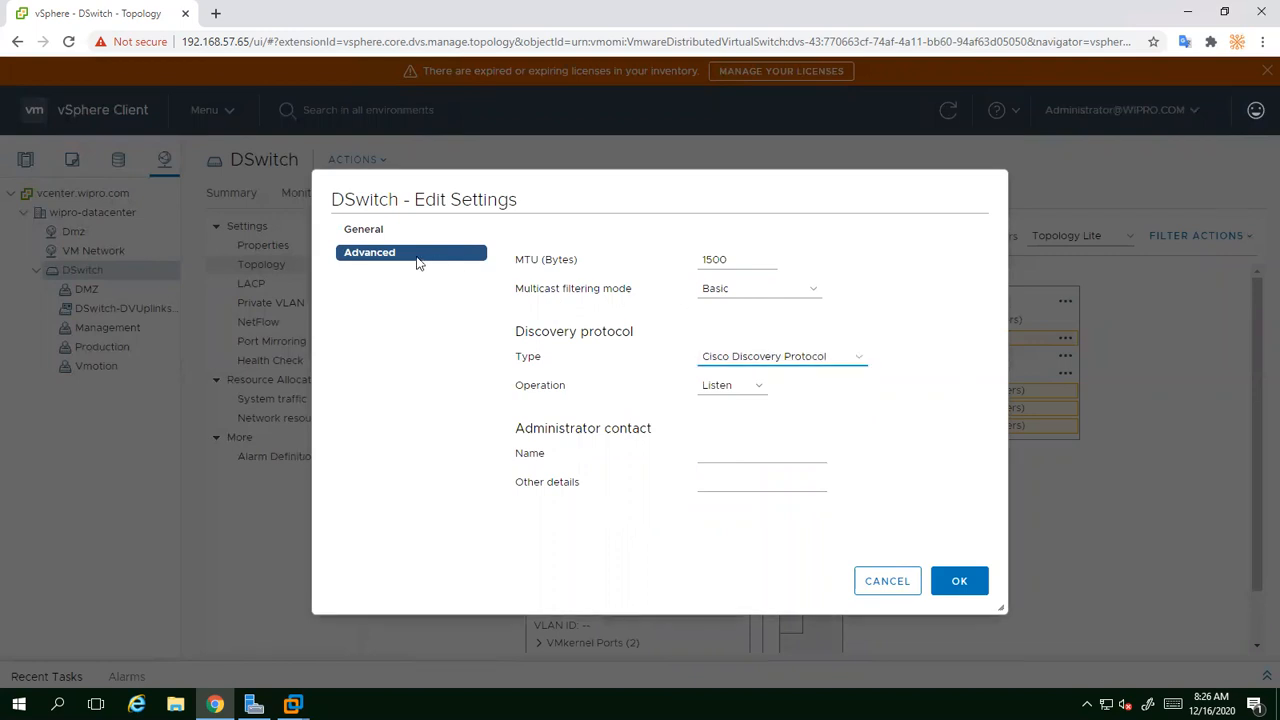
{"action": "left_click", "coordinate": [364, 231]}
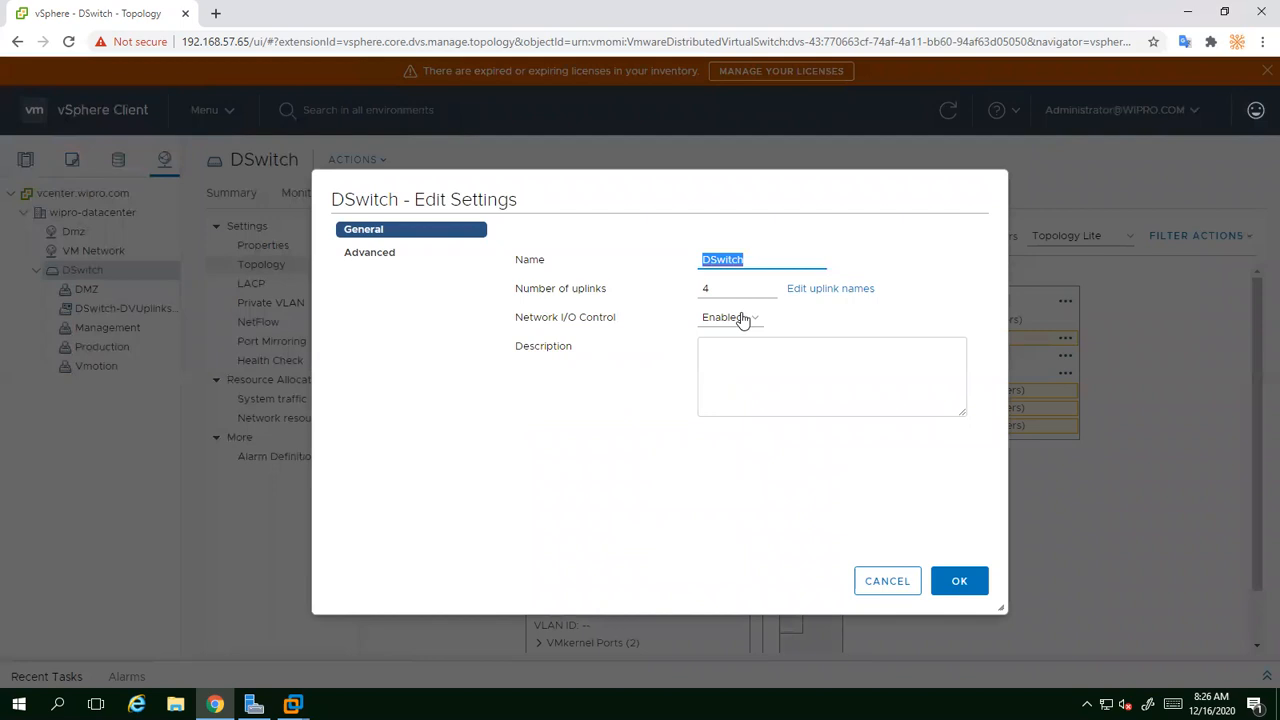
{"action": "left_click", "coordinate": [830, 293]}
{"action": "left_click_drag", "start_coordinate": [832, 300], "coordinate": [831, 322]}
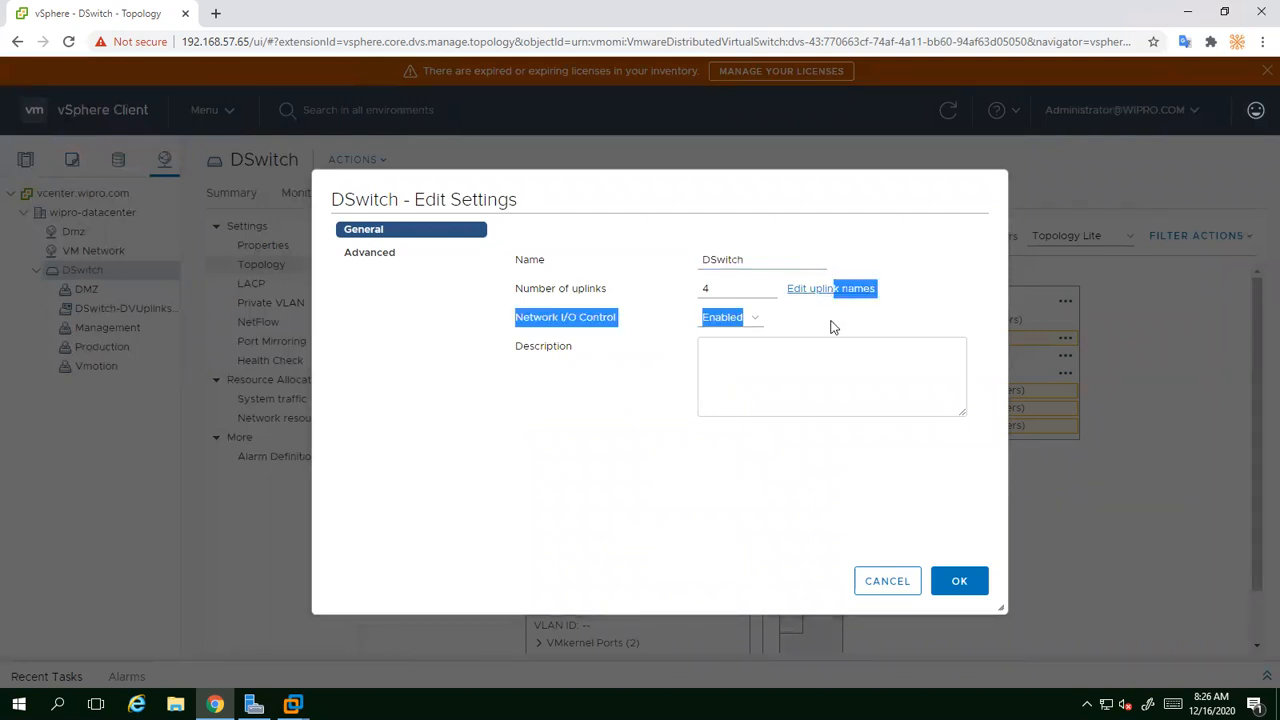
{"action": "left_click", "coordinate": [832, 324]}
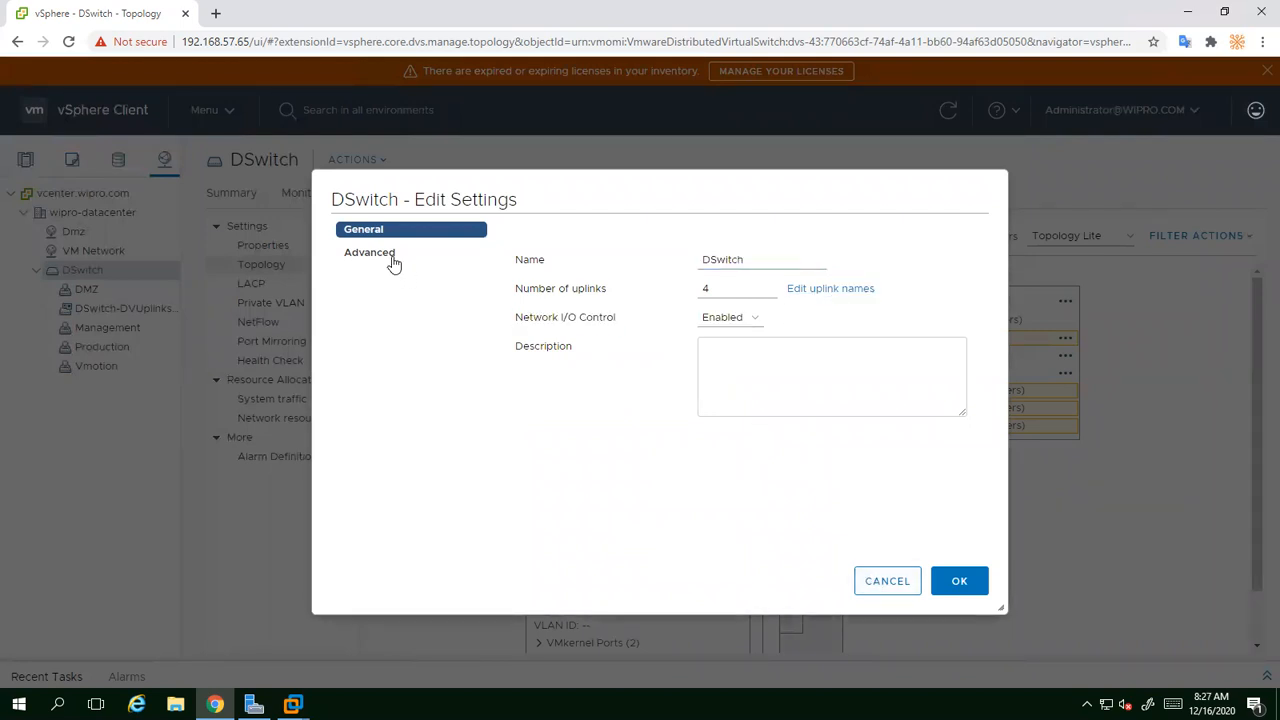
{"action": "left_click", "coordinate": [873, 587]}
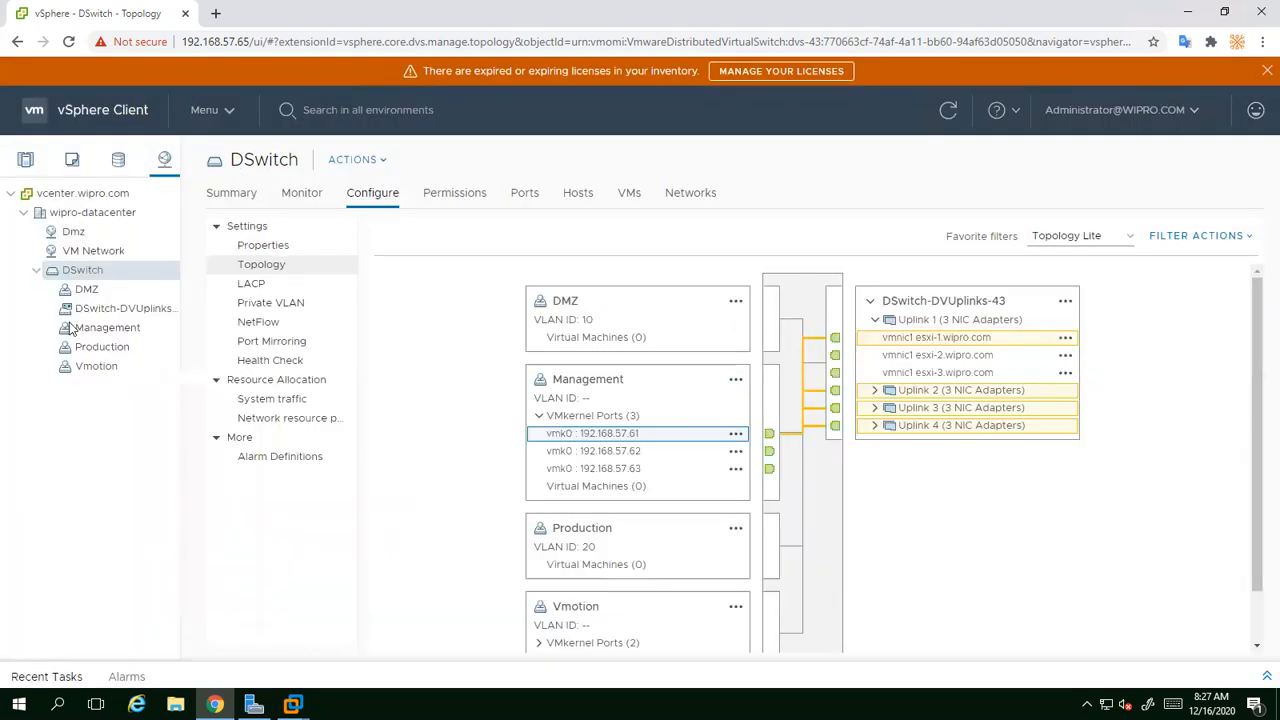
Step: Review the Management port group's teaming and failover settings and its load balancing options, and close them without saving
{"action": "left_click", "coordinate": [101, 329]}
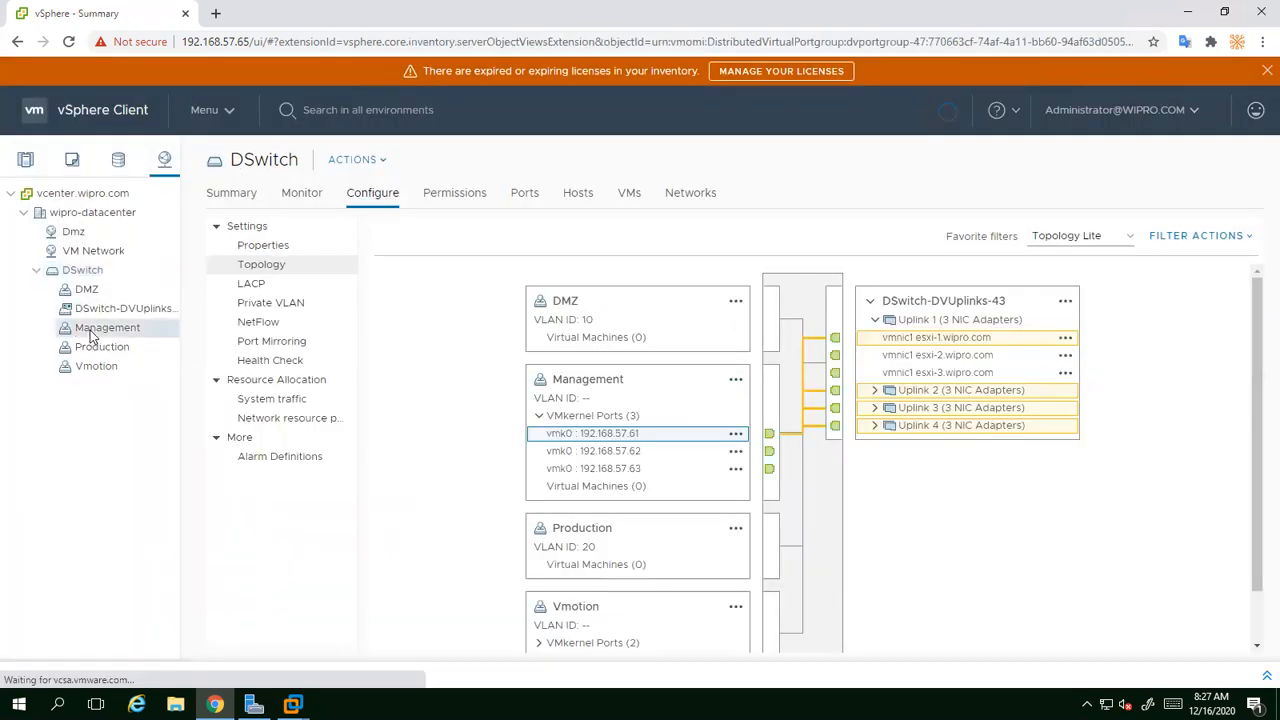
{"action": "right_click", "coordinate": [107, 330]}
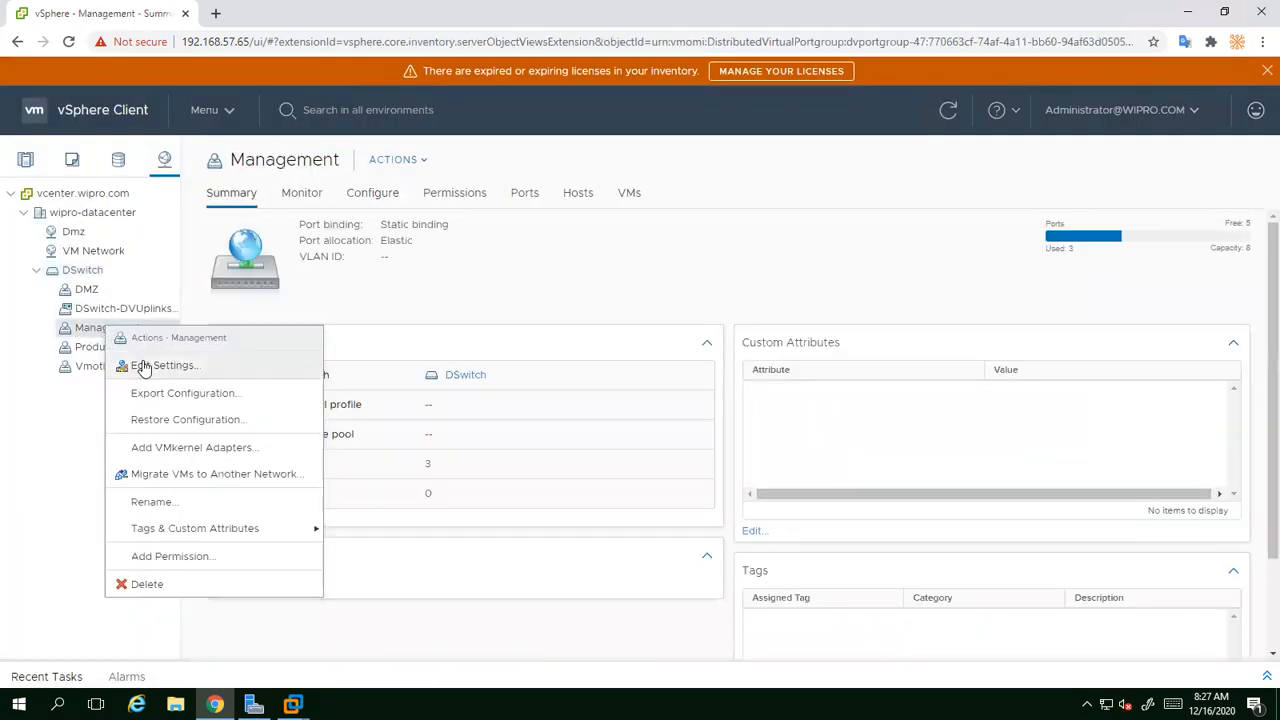
{"action": "left_click", "coordinate": [142, 365]}
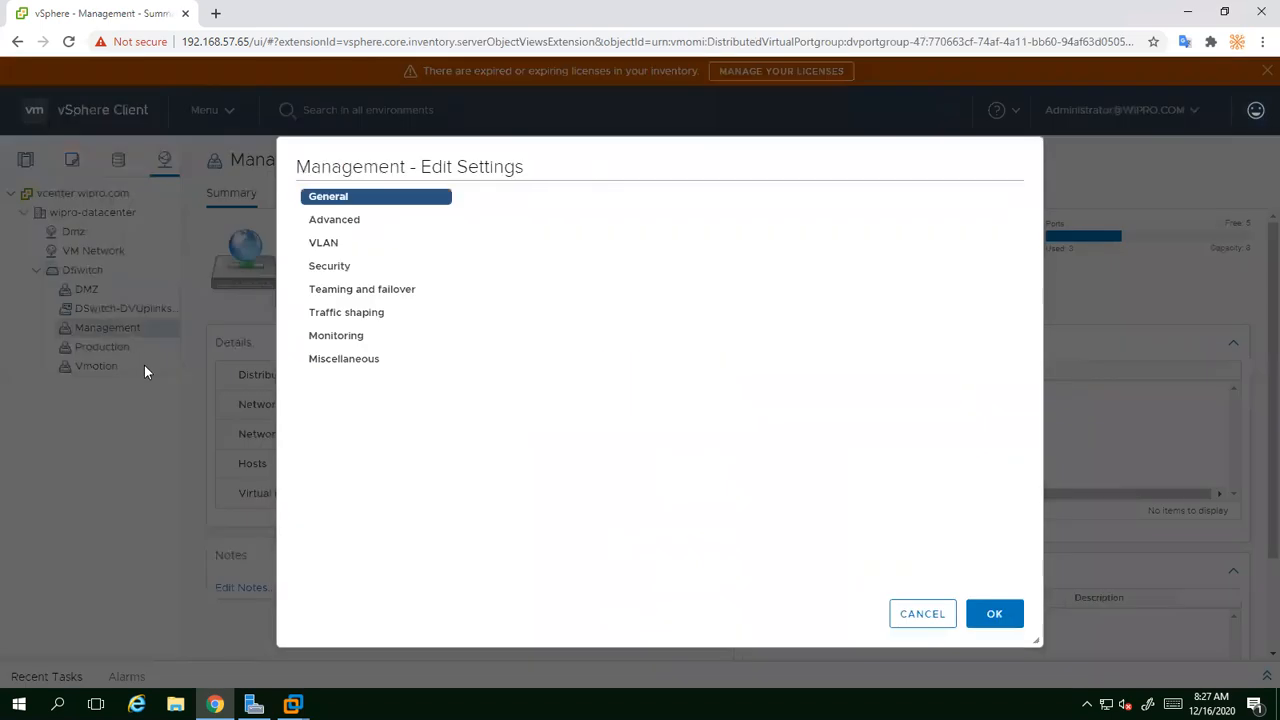
{"action": "left_click", "coordinate": [345, 300]}
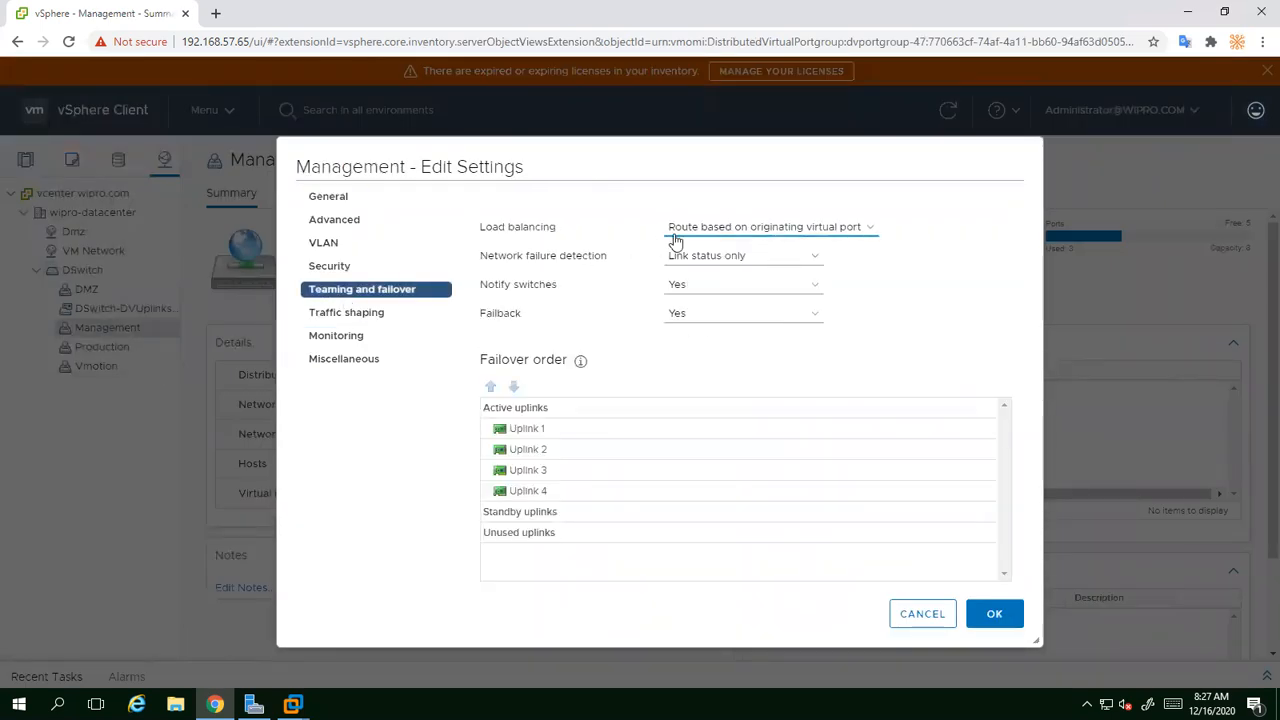
{"action": "left_click", "coordinate": [676, 238]}
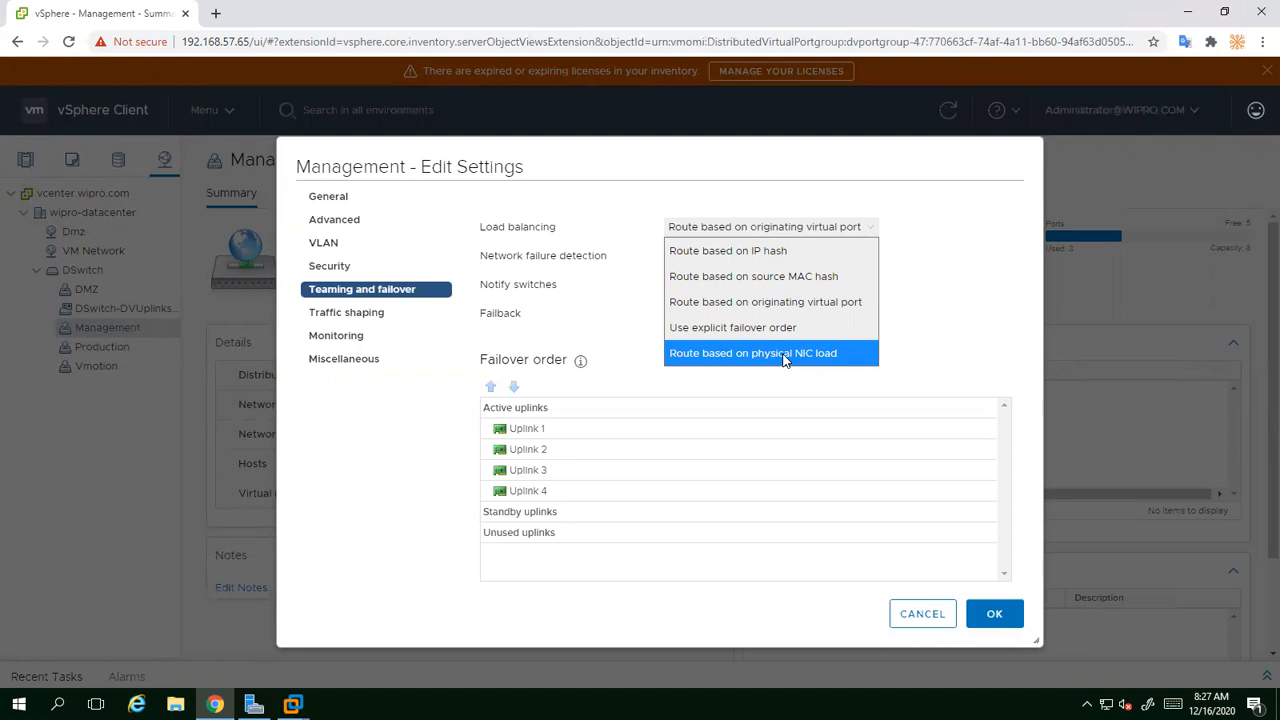
{"action": "left_click", "coordinate": [770, 400]}
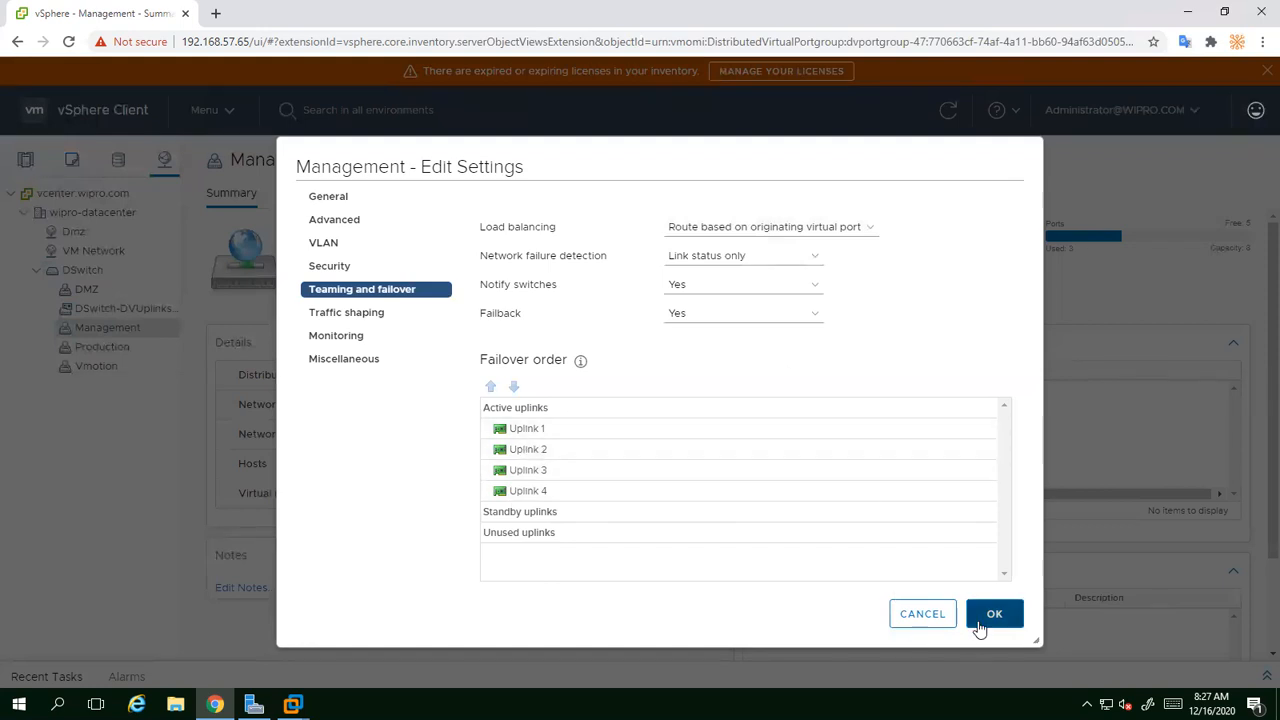
{"action": "left_click", "coordinate": [922, 614]}
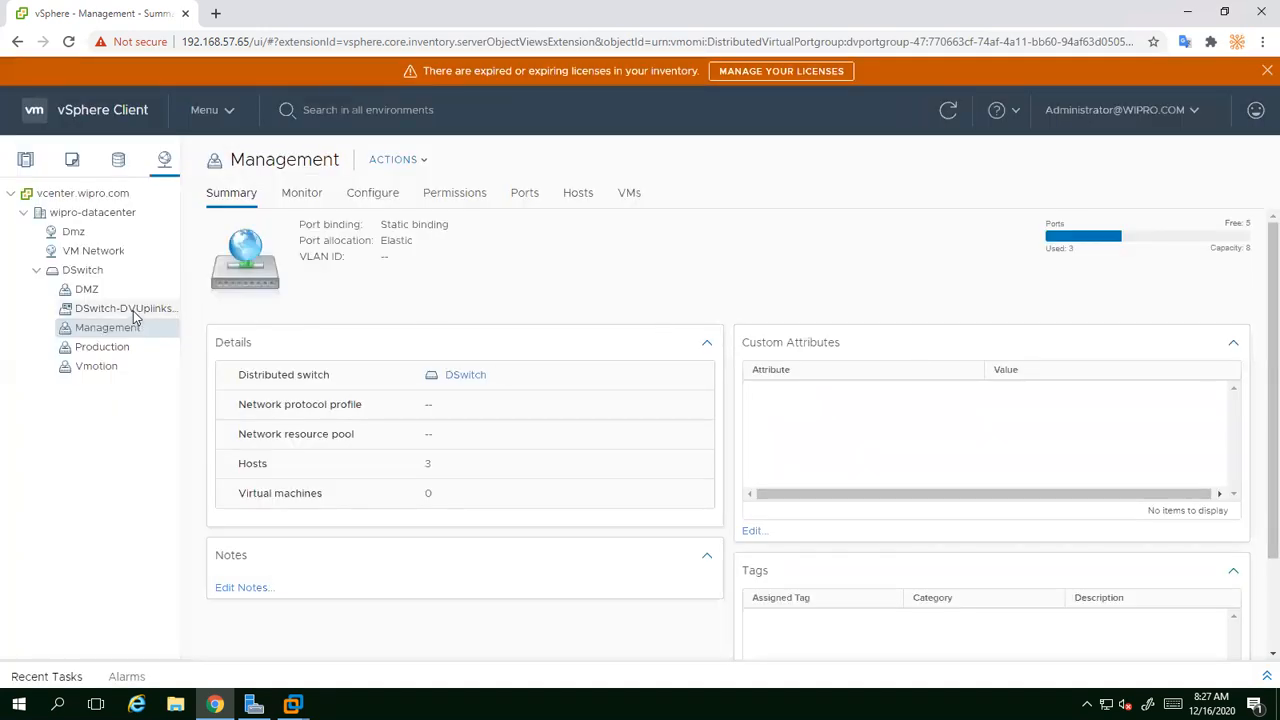
Step: Try moving Uplink 2 to the unused uplinks in the Vmotion port group's failover order, and discard the change
{"action": "left_click", "coordinate": [83, 271]}
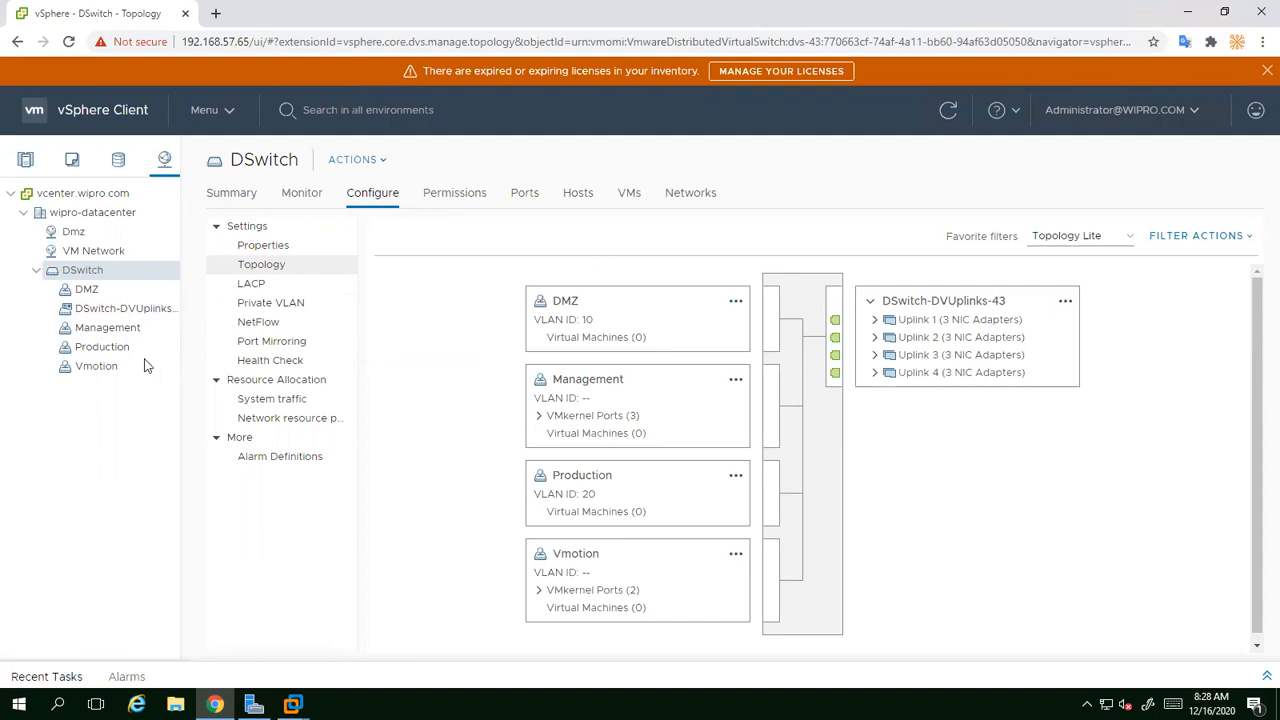
{"action": "left_click", "coordinate": [96, 366]}
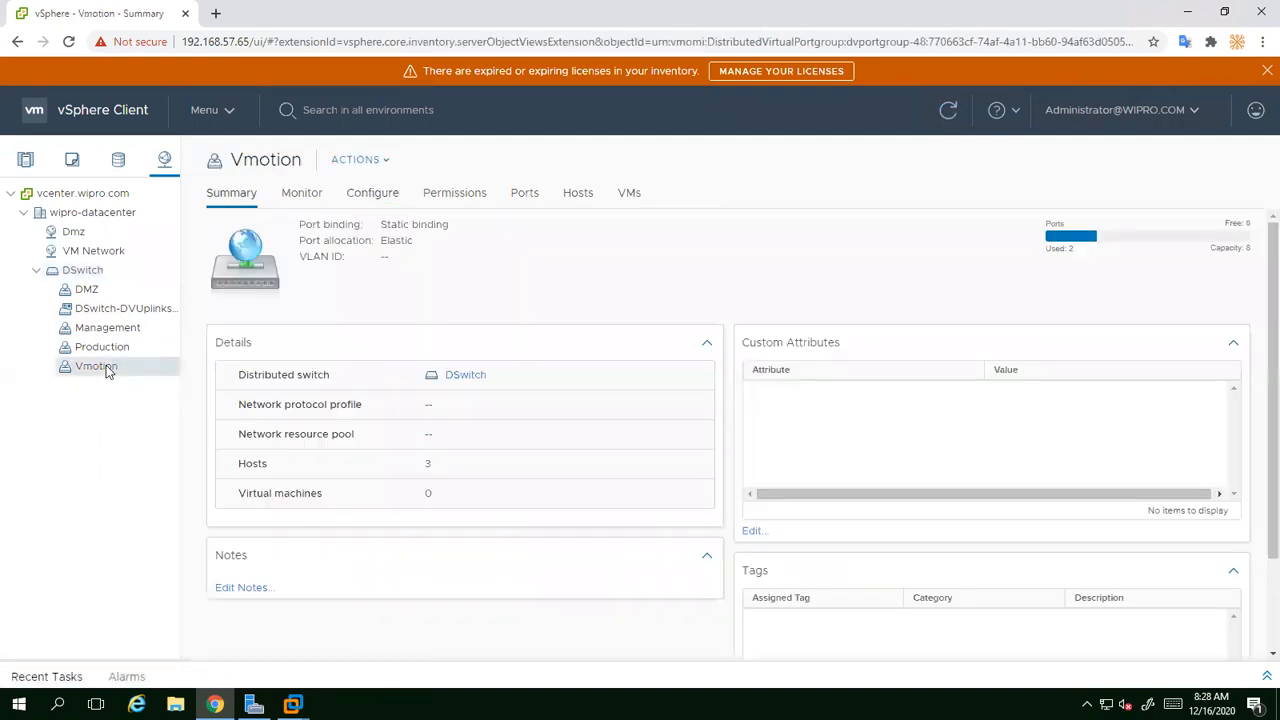
{"action": "right_click", "coordinate": [106, 366]}
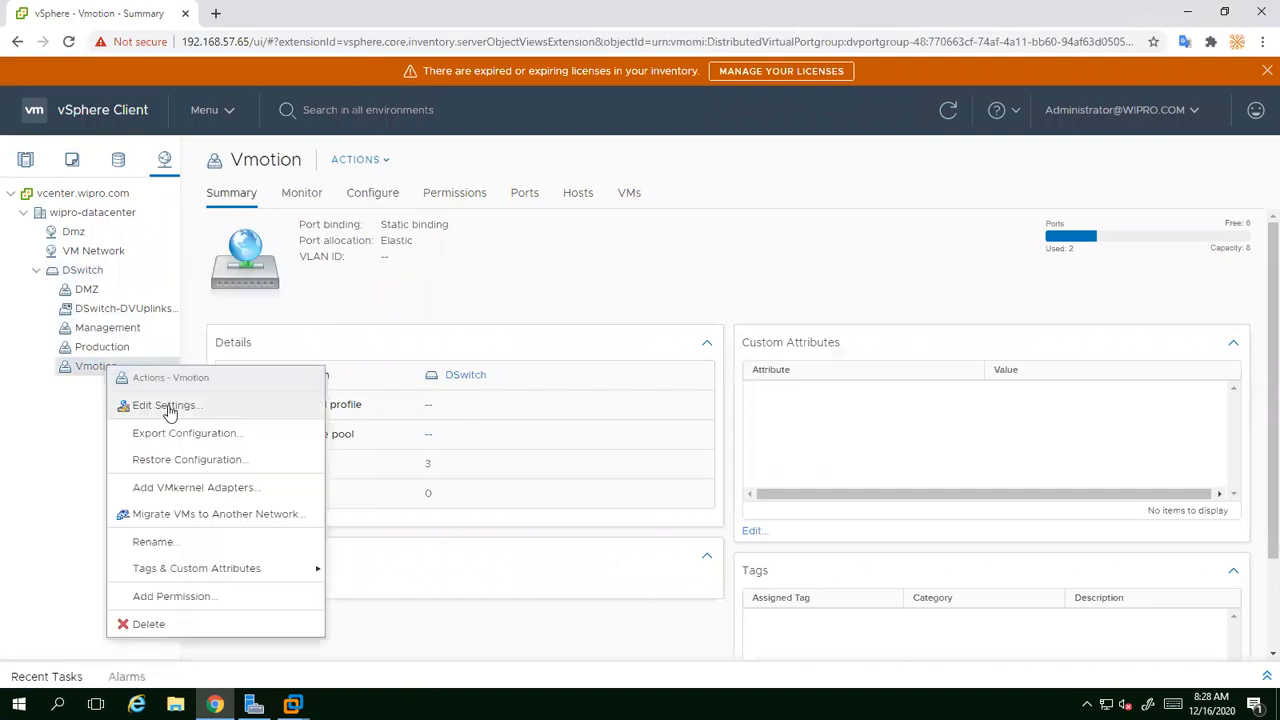
{"action": "left_click", "coordinate": [163, 405]}
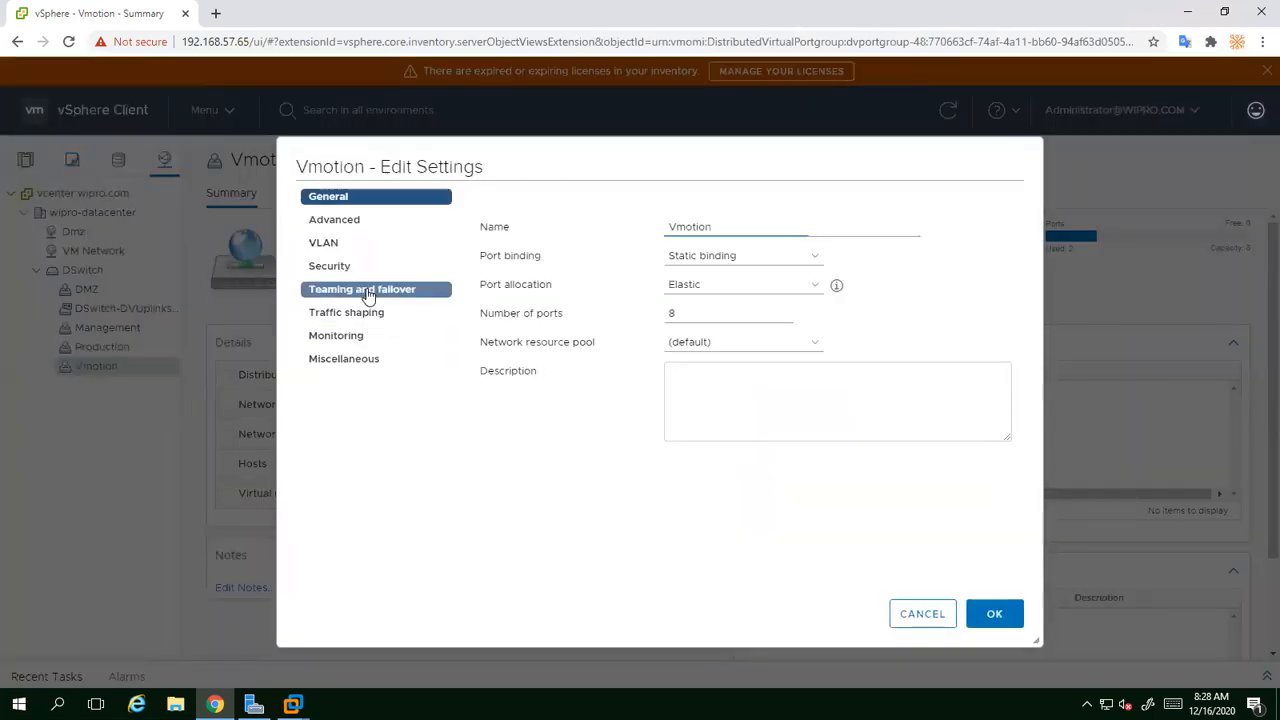
{"action": "left_click", "coordinate": [368, 292]}
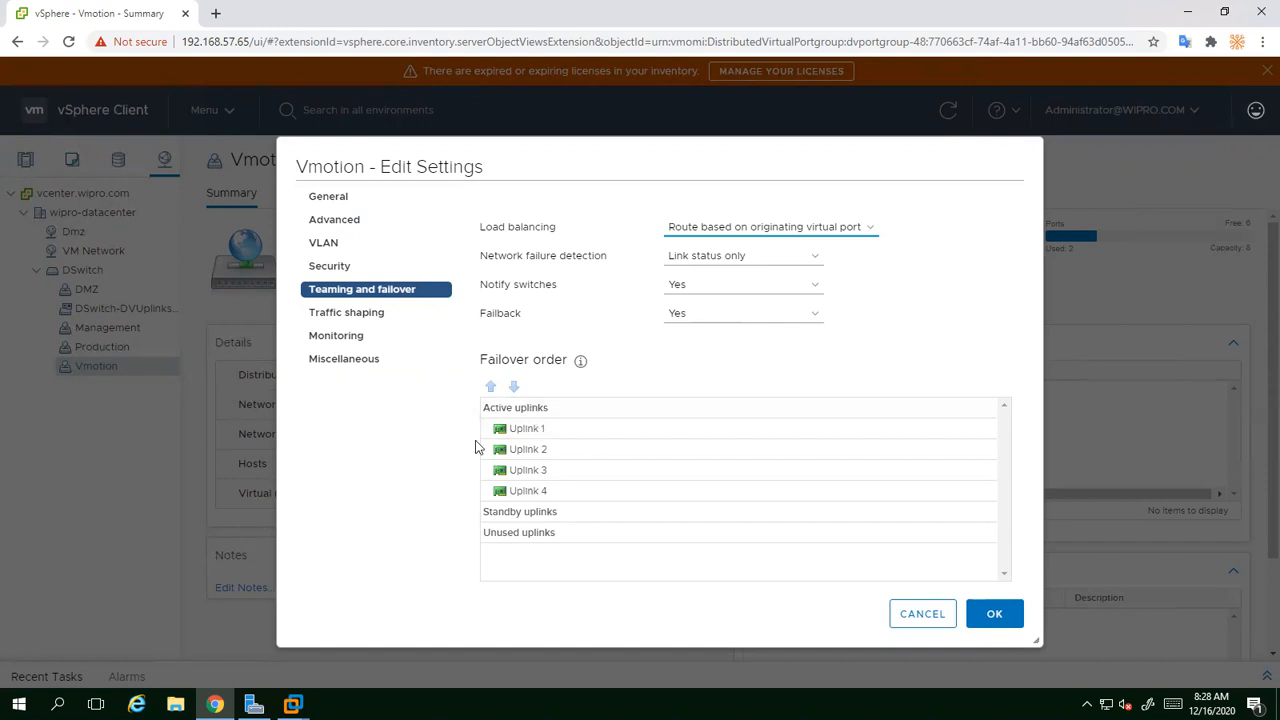
{"action": "left_click", "coordinate": [527, 449]}
{"action": "left_click", "coordinate": [514, 386]}
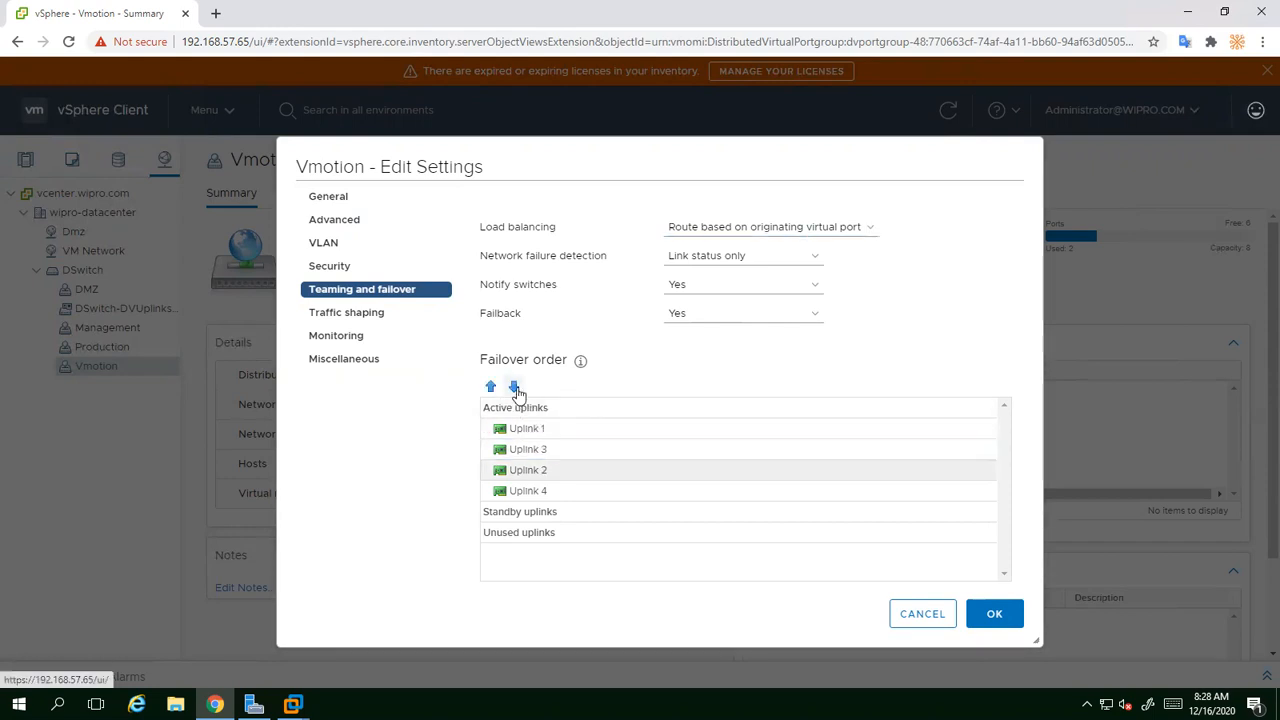
{"action": "left_click", "coordinate": [514, 386]}
{"action": "left_click", "coordinate": [514, 386]}
{"action": "left_click", "coordinate": [514, 386]}
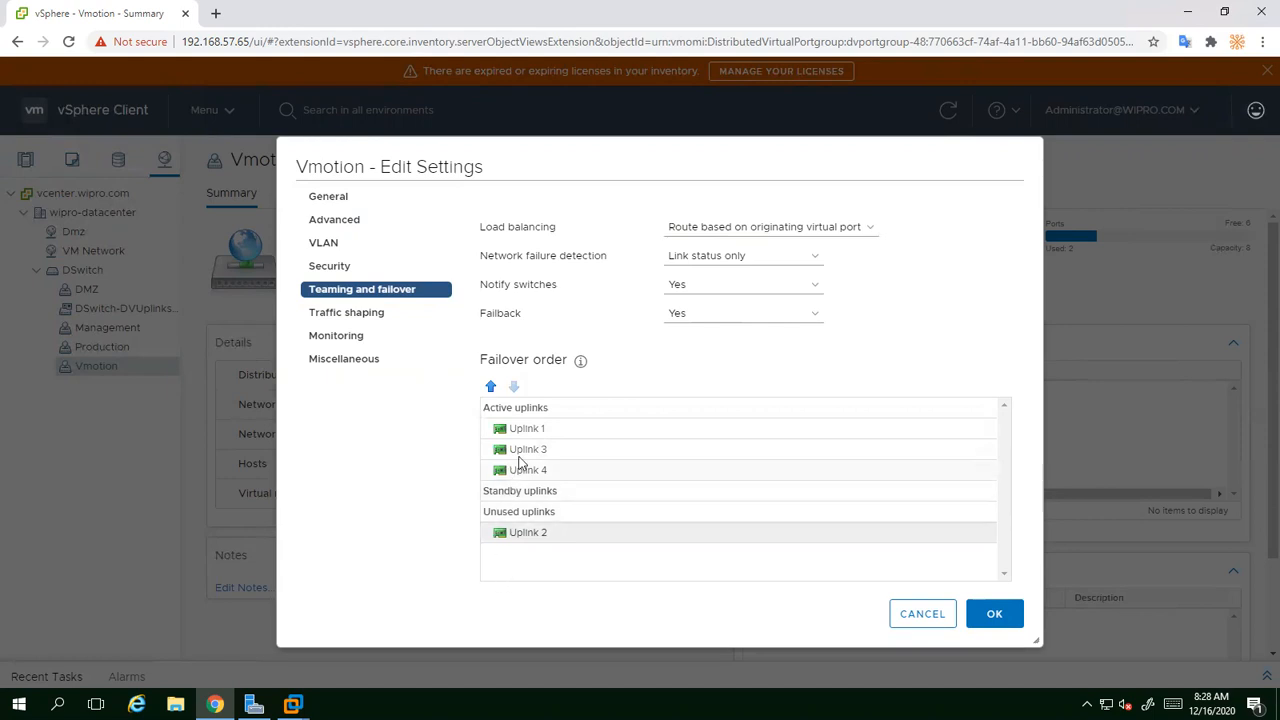
{"action": "left_click", "coordinate": [945, 617]}
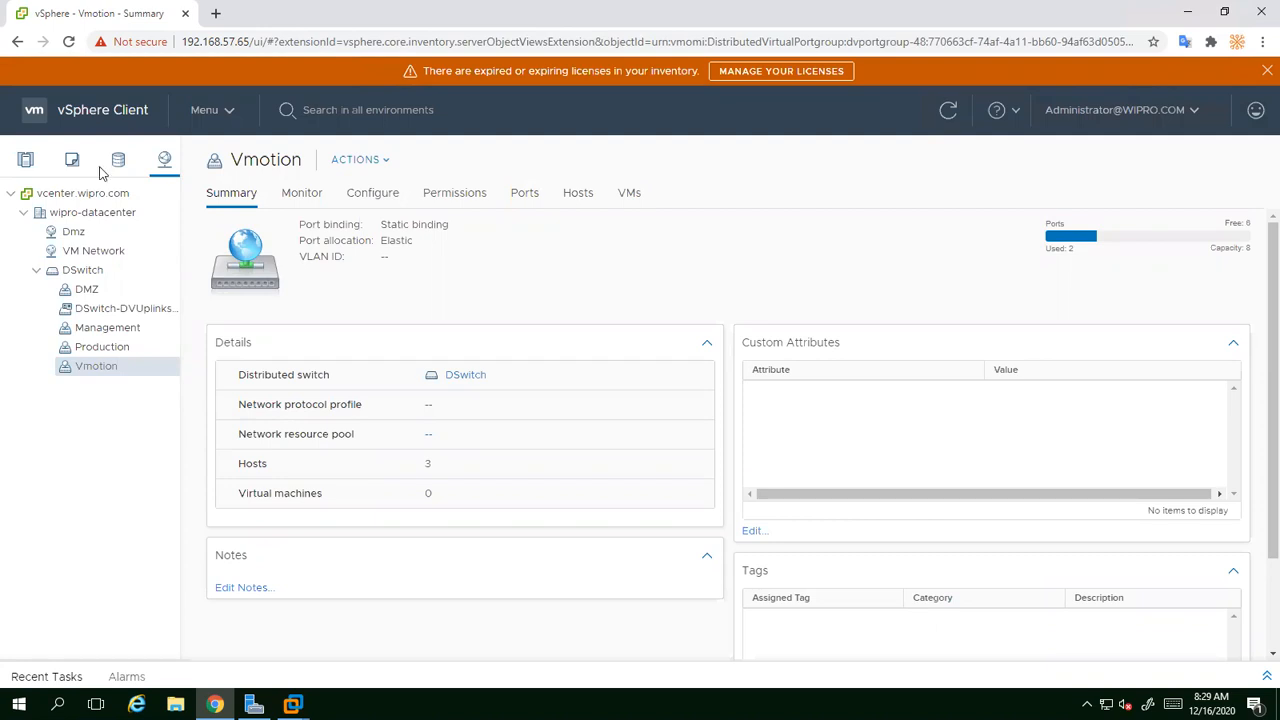
Step: Return to the DSwitch topology and minimize the remote desktop session to get back to the local desktop
{"action": "left_click", "coordinate": [75, 274]}
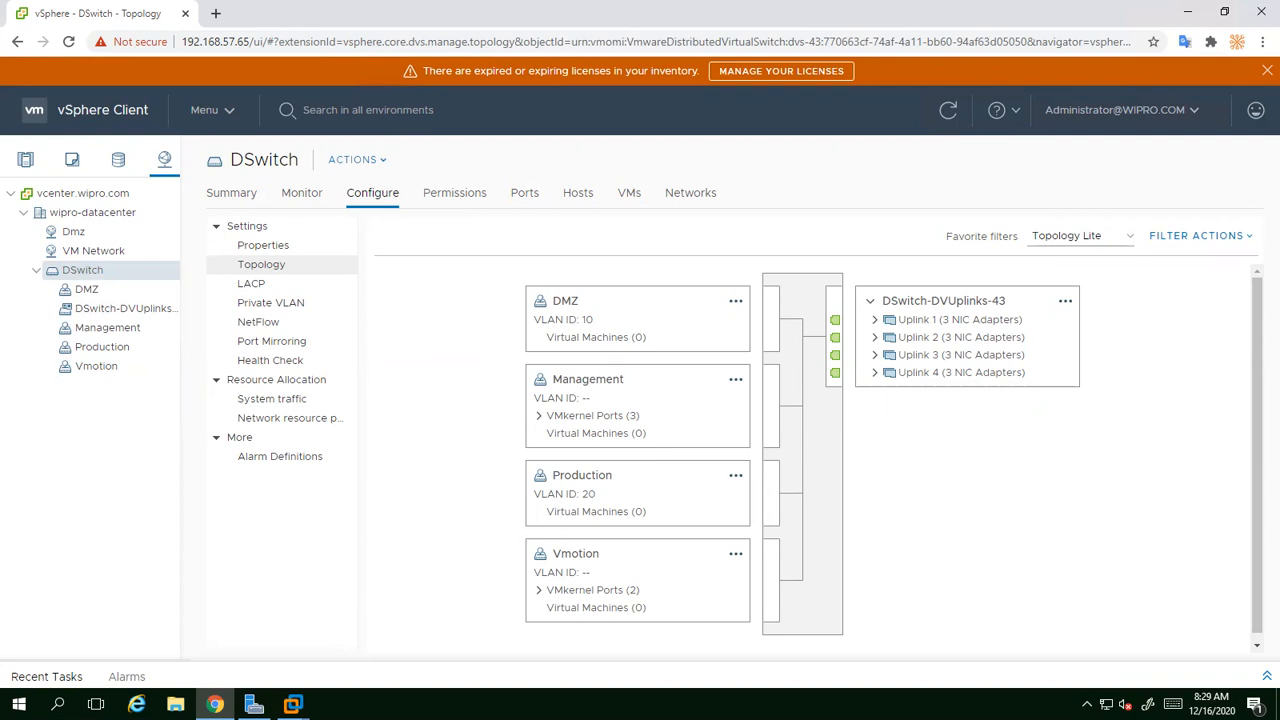
{"action": "mouse_move", "coordinate": [820, 6]}
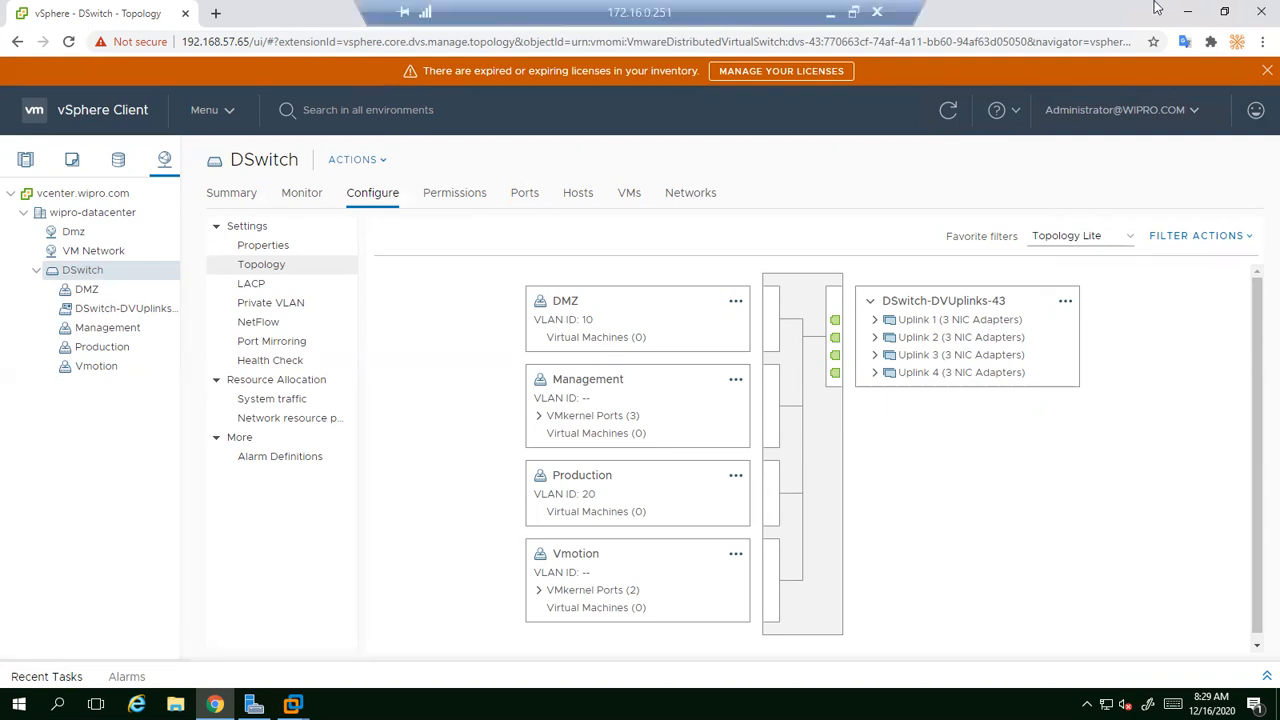
{"action": "left_click", "coordinate": [829, 12]}
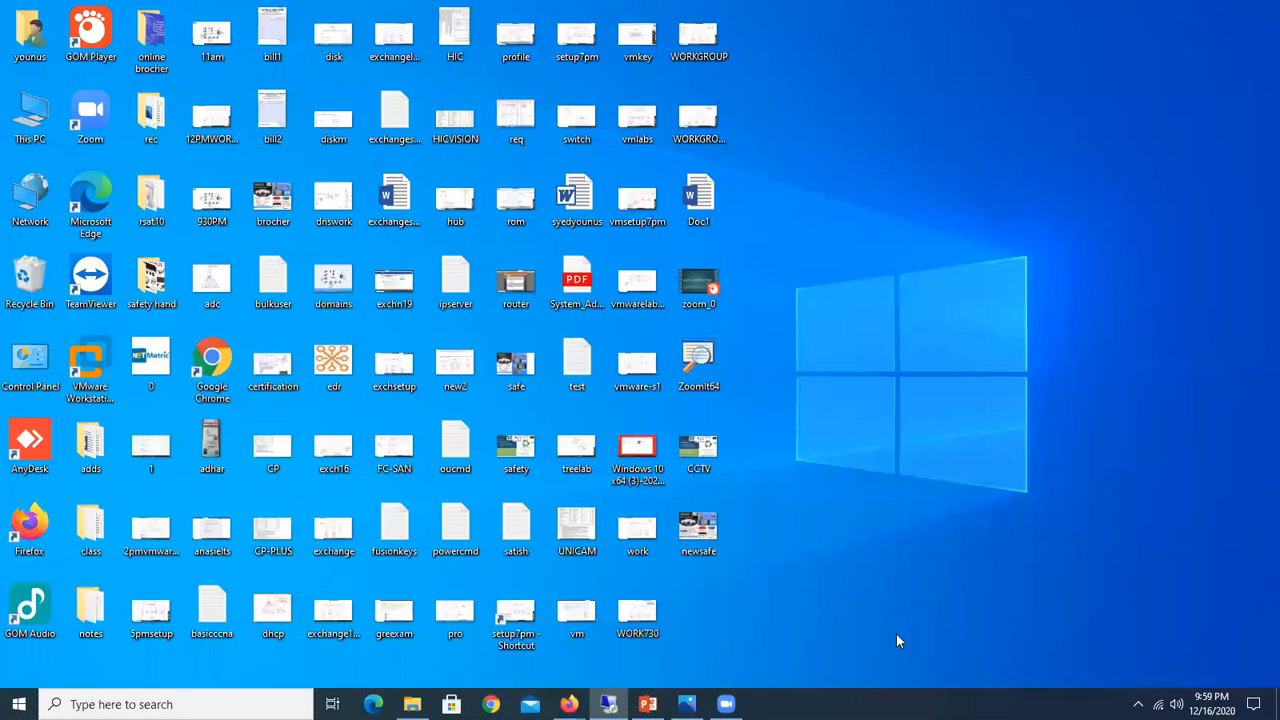